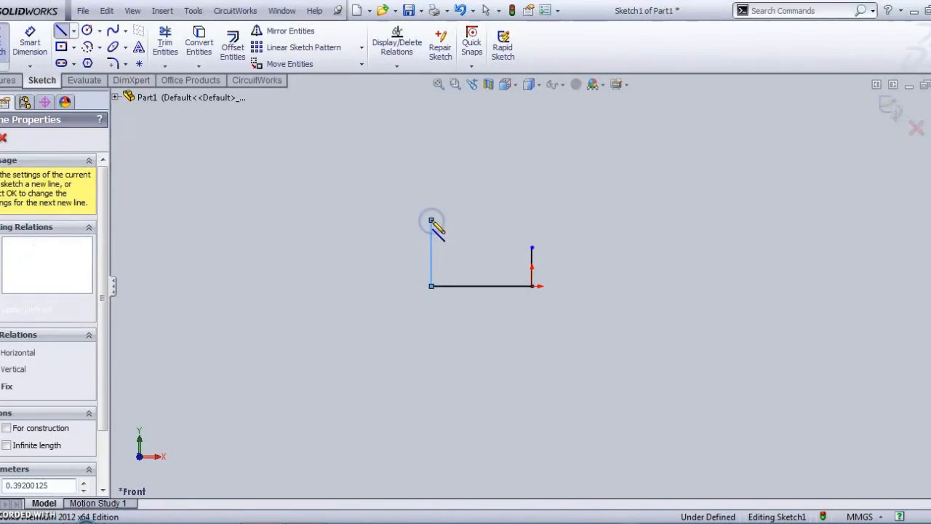
# Step: Sketch a centerpoint arc from the taller line's upper end, centred directly above the origin, and trim the arc and short line past their intersection
pyautogui.press('Escape')
pyautogui.click(183, 146)
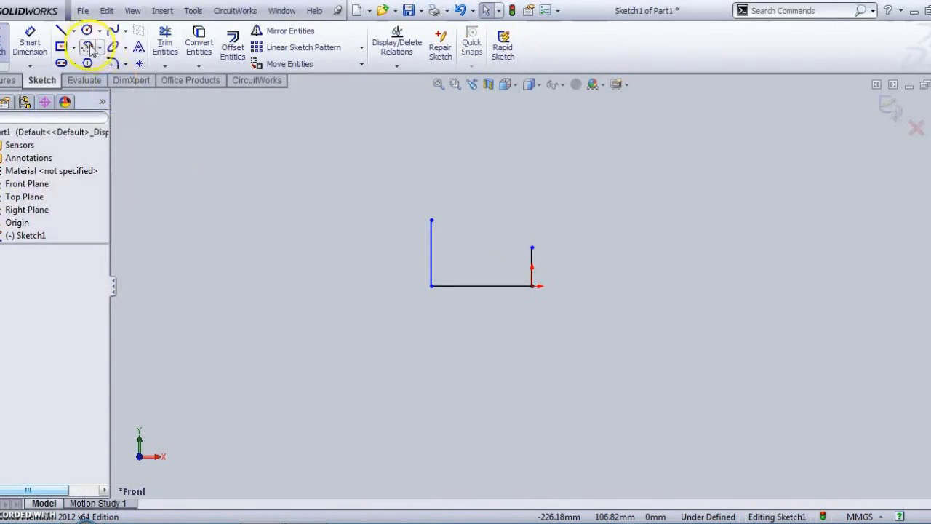
pyautogui.click(101, 47)
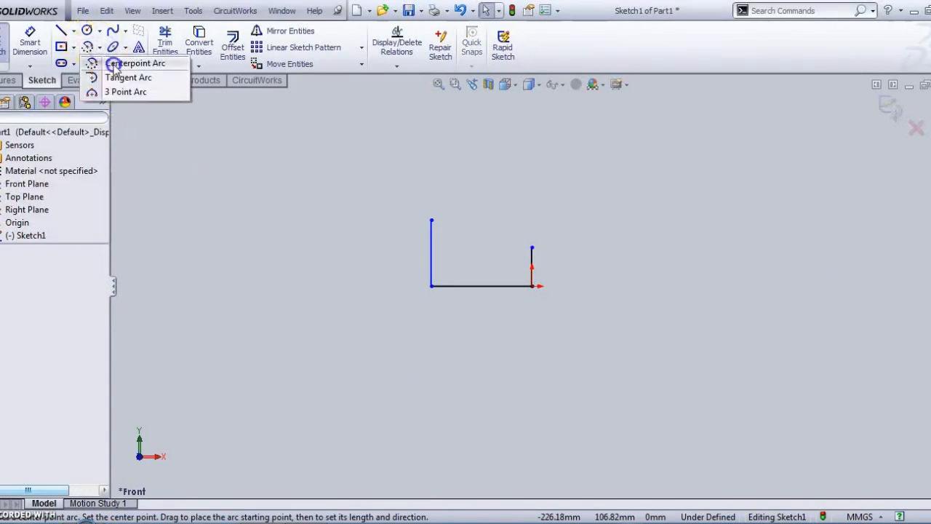
pyautogui.click(113, 65)
pyautogui.press('Escape')
pyautogui.click(88, 47)
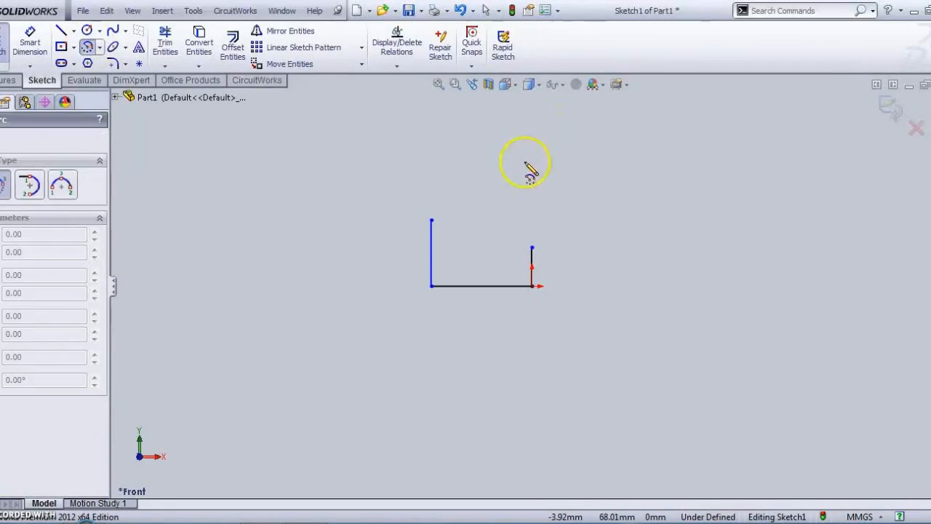
pyautogui.click(532, 126)
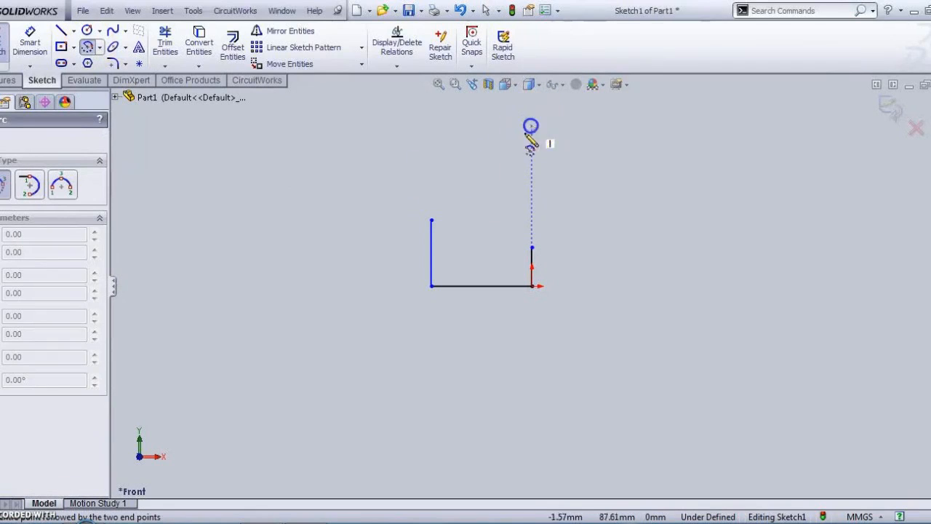
pyautogui.click(431, 221)
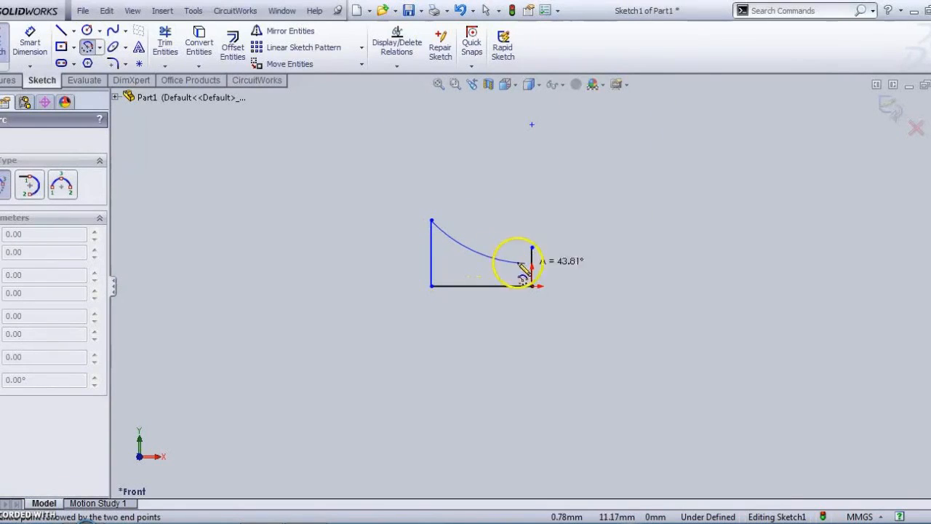
pyautogui.click(577, 256)
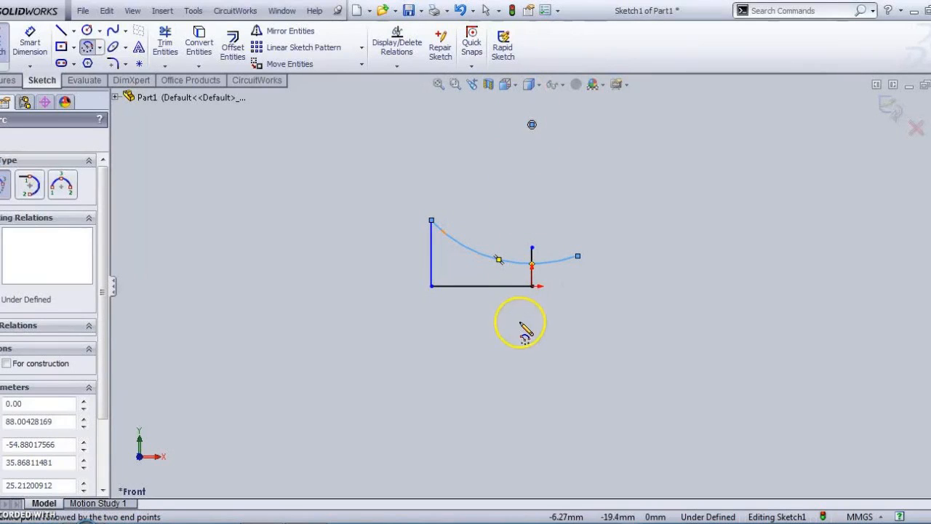
pyautogui.press('Escape')
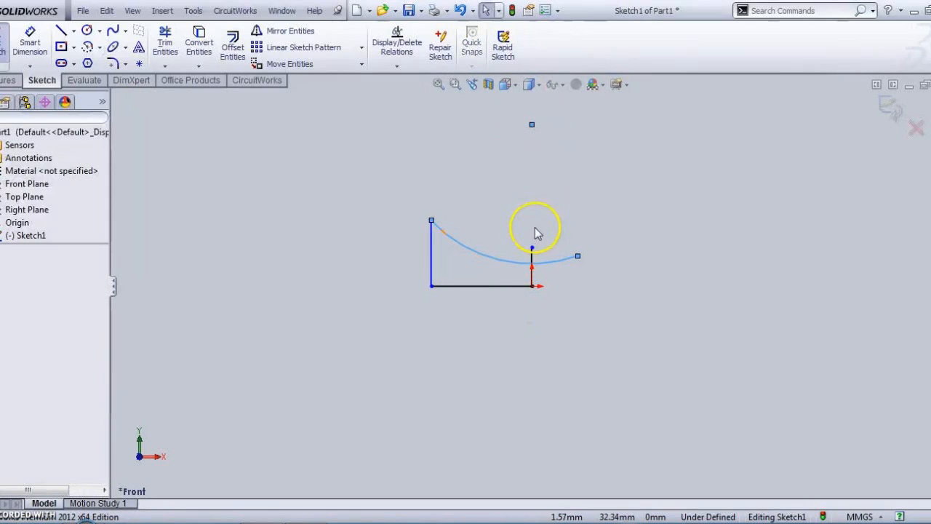
pyautogui.click(165, 45)
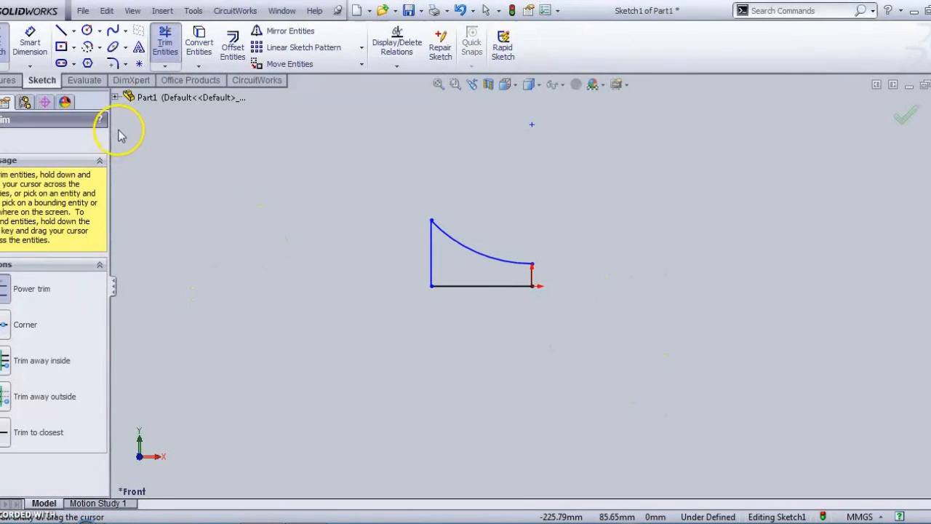
pyautogui.click(4, 133)
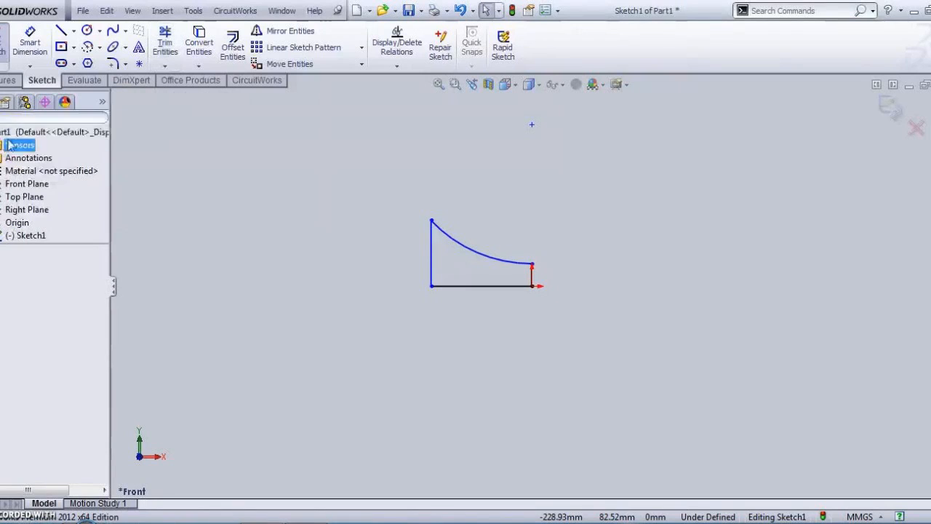
# Step: Dimension the distance between the profile's two vertical lines as 25 mm
pyautogui.click(30, 41)
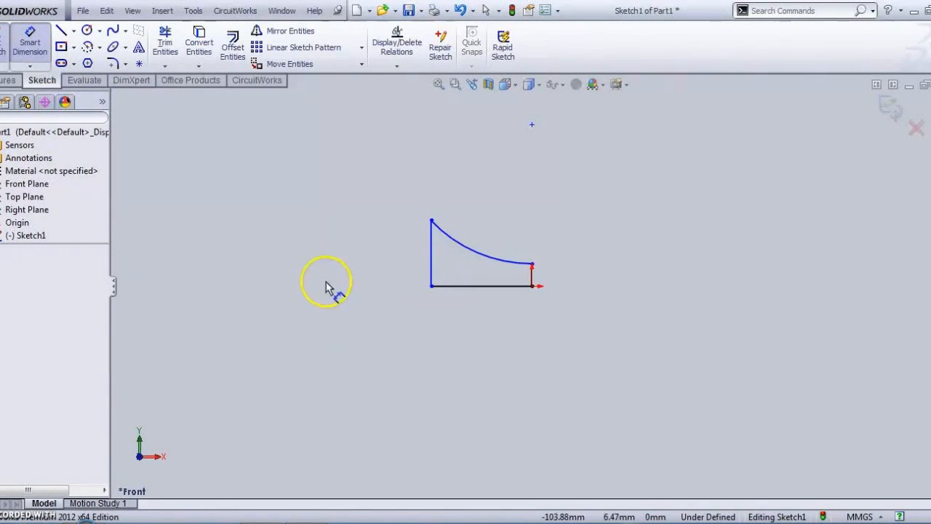
pyautogui.click(432, 270)
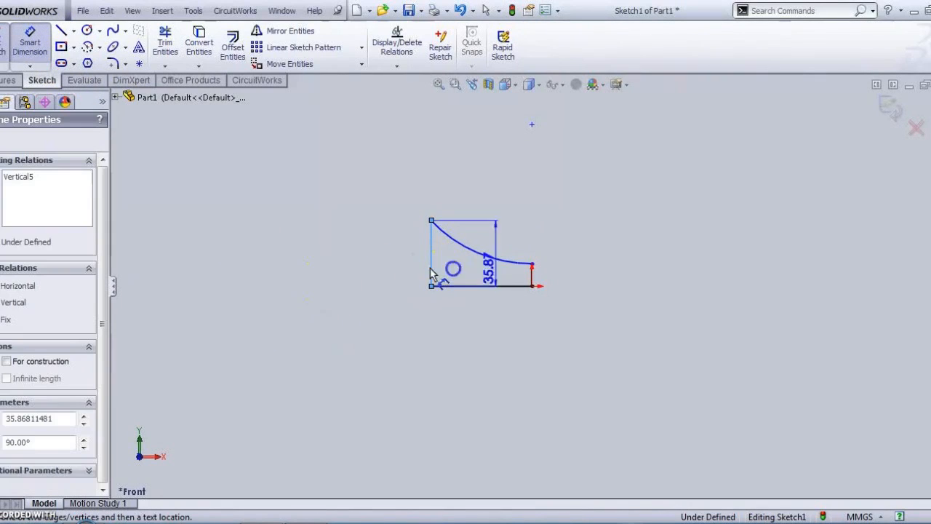
pyautogui.click(533, 276)
pyautogui.click(492, 343)
pyautogui.write('2')
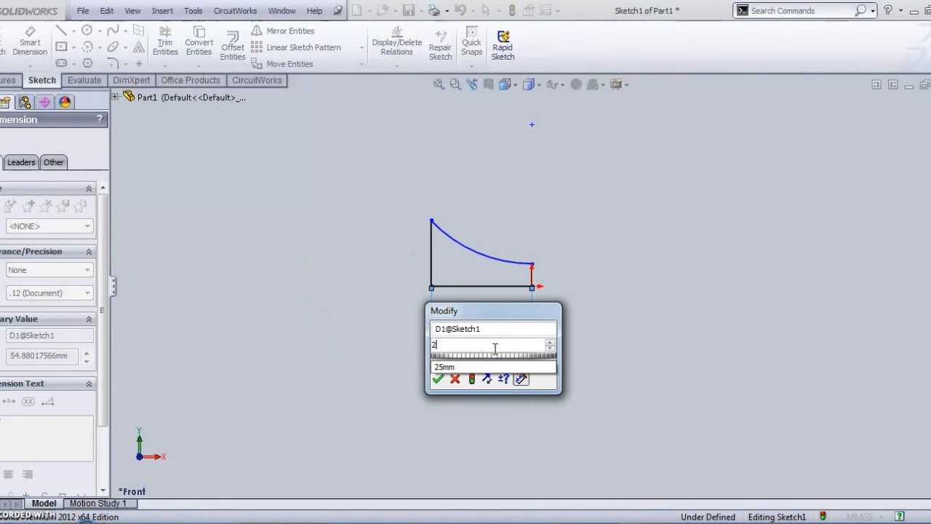
pyautogui.write('5')
pyautogui.press('Return')
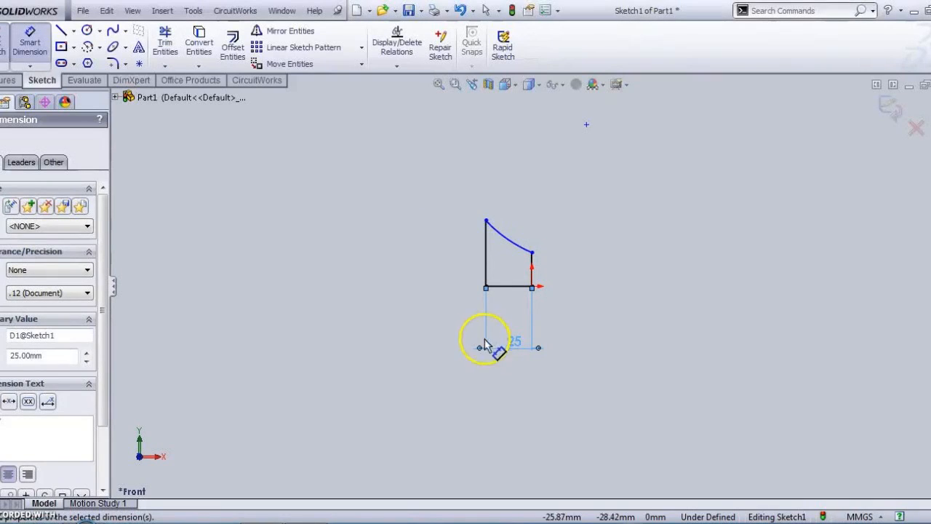
# Step: Dimension the profile's outer vertical line, opposite the origin, as 15 mm
pyautogui.click(485, 253)
pyautogui.click(469, 252)
pyautogui.write('15')
pyautogui.press('Return')
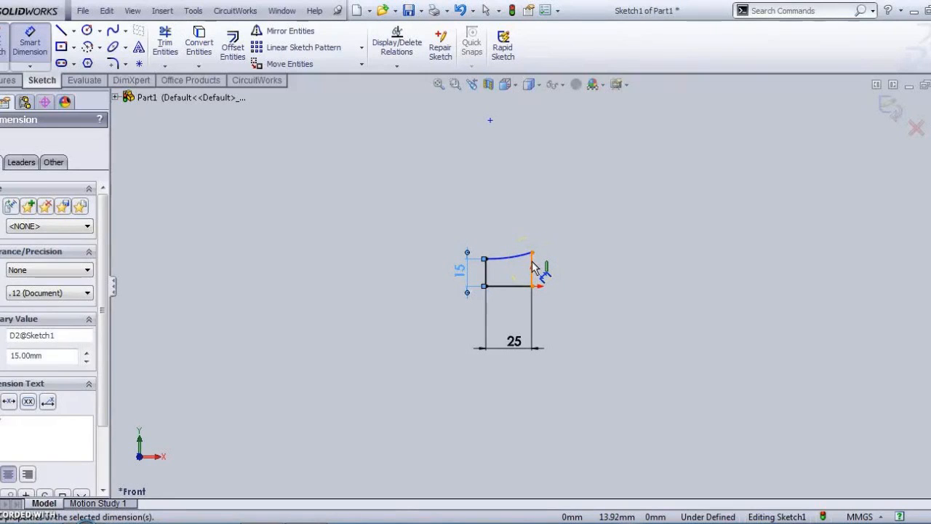
# Step: Dimension the horizontal distance between the arc's centre point and the vertical line at the origin as 0 mm
pyautogui.click(490, 121)
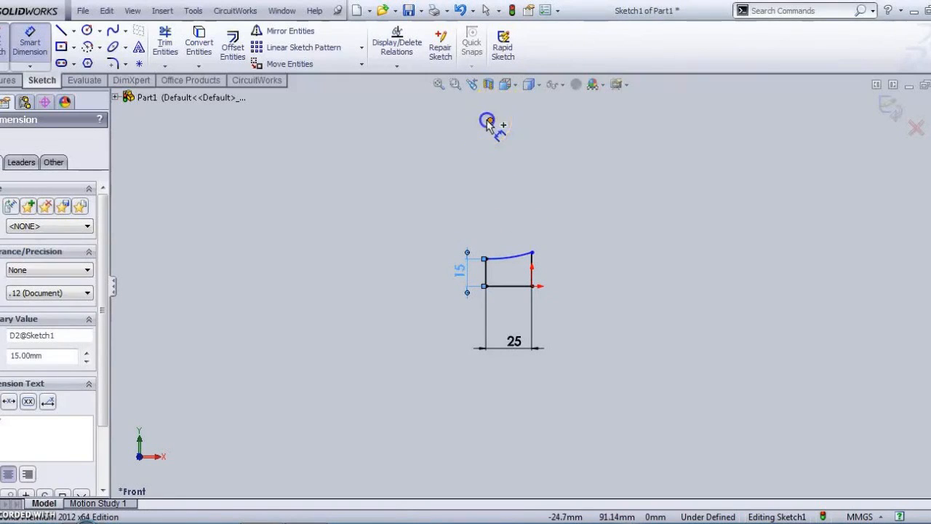
pyautogui.click(534, 264)
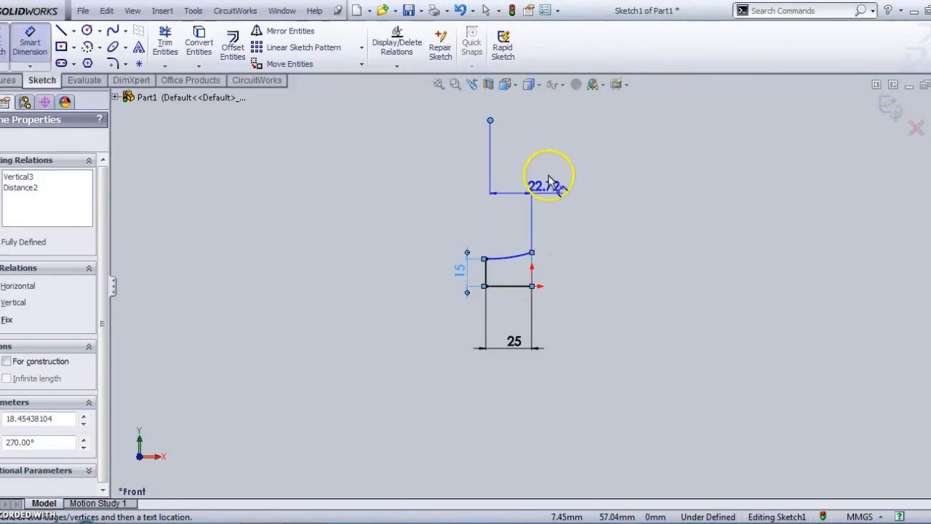
pyautogui.click(542, 153)
pyautogui.write('0')
pyautogui.press('Return')
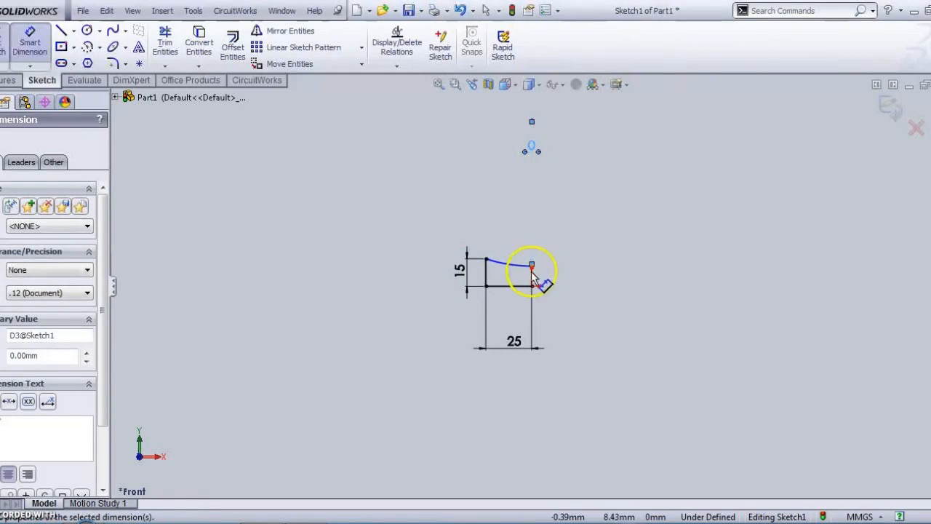
# Step: Set the arc's radius to 60 mm and exit the profile sketch
pyautogui.click(511, 269)
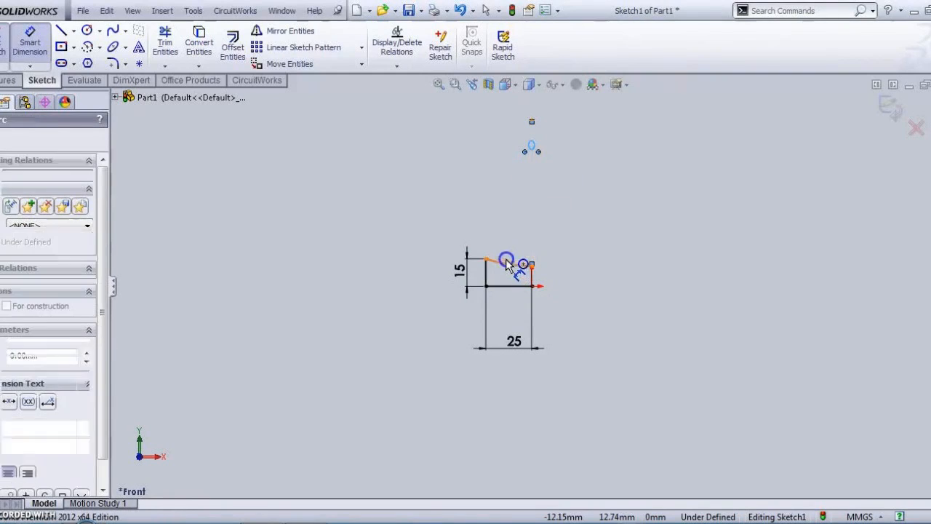
pyautogui.click(515, 234)
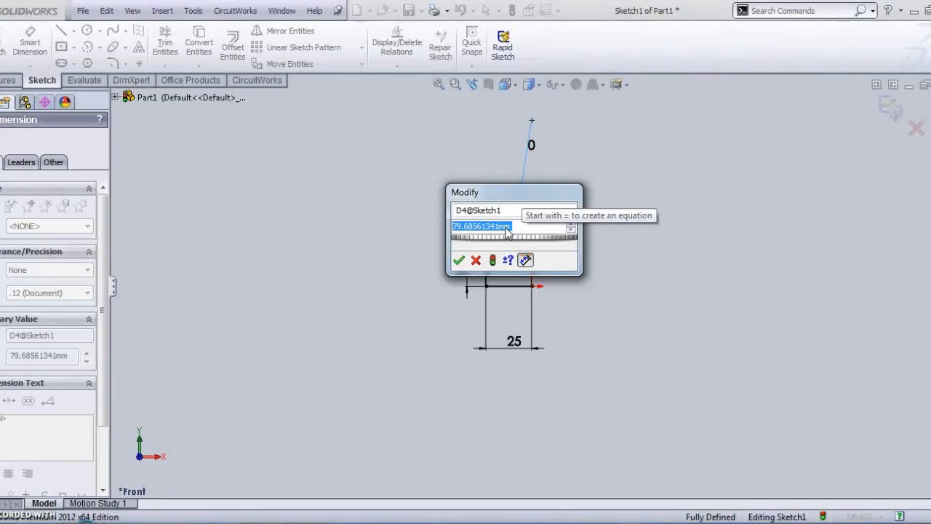
pyautogui.write('60')
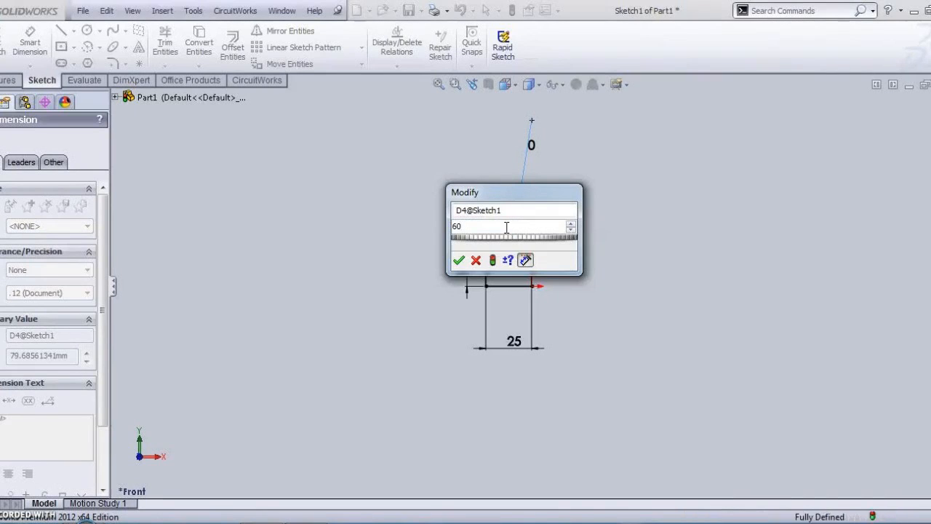
pyautogui.press('Return')
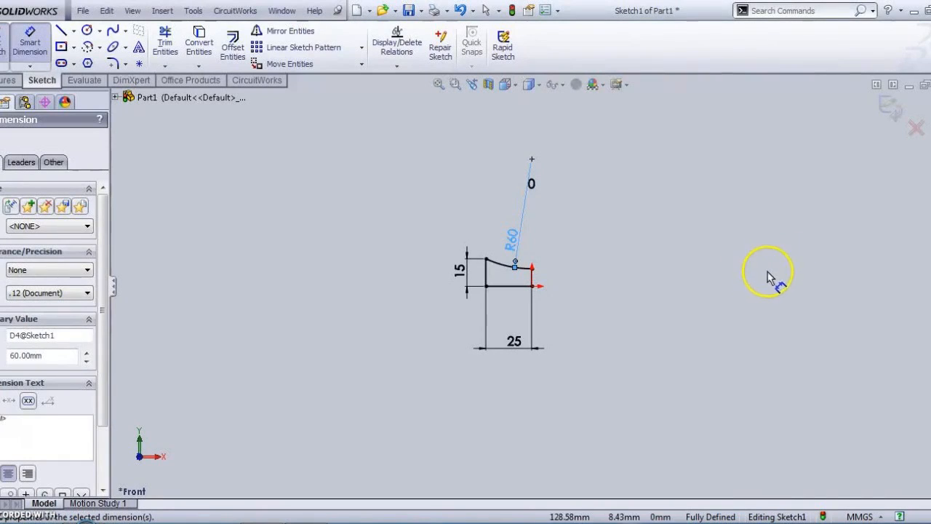
pyautogui.scroll(-3, 509, 291)
pyautogui.scroll(2, 512, 291)
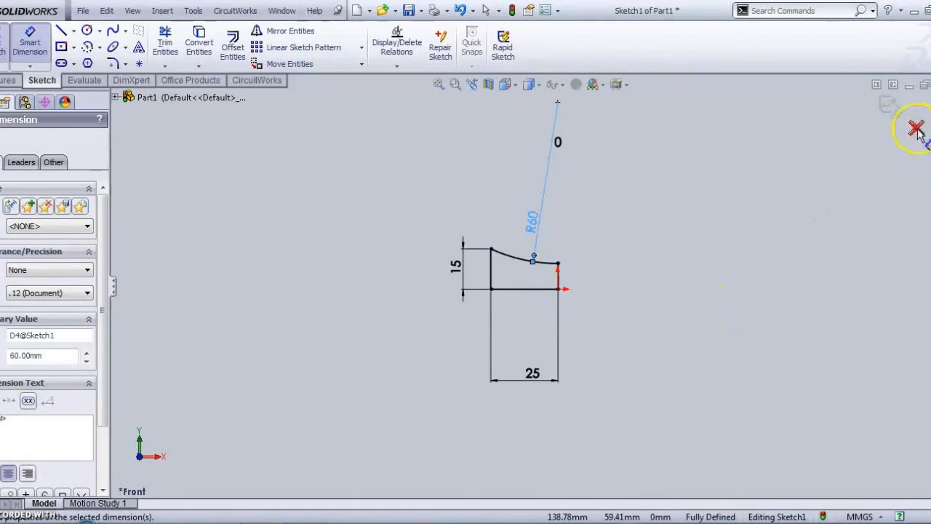
pyautogui.click(889, 114)
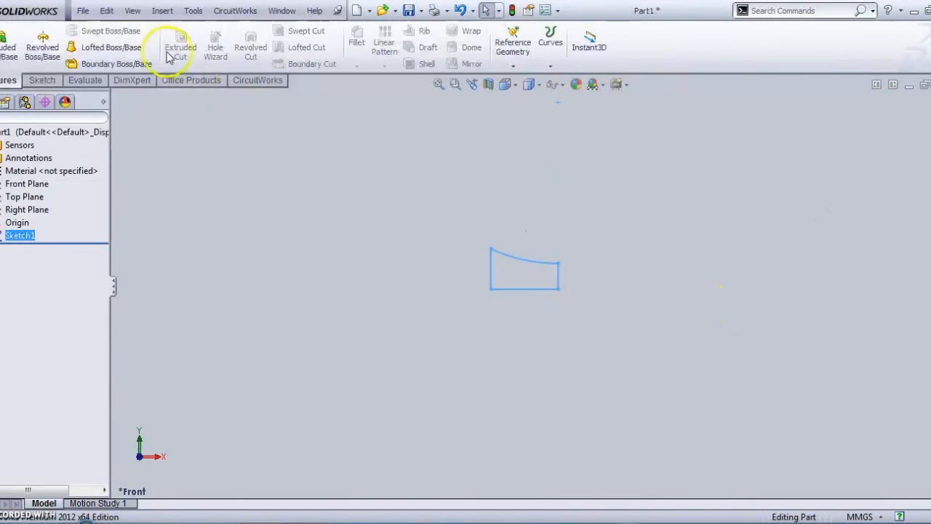
# Step: Revolve the profile 360 degrees about its short vertical line at the origin
pyautogui.click(40, 51)
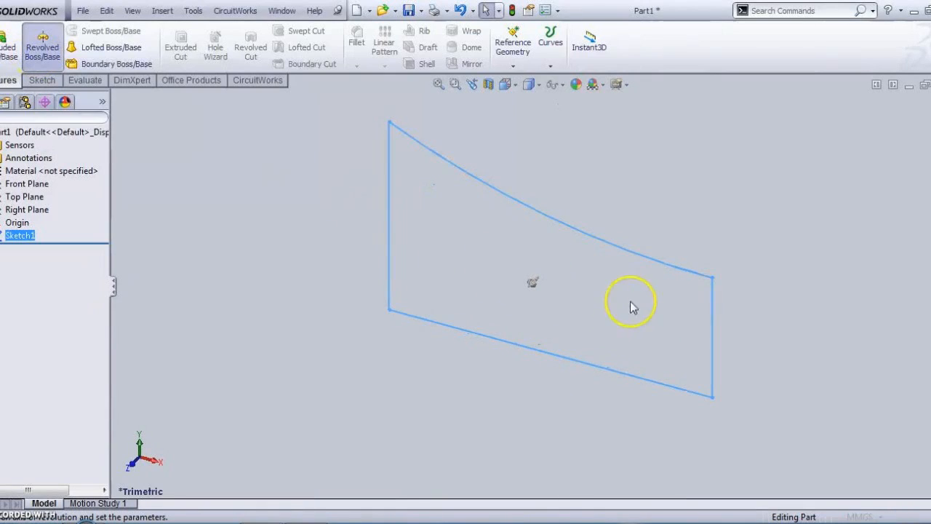
pyautogui.click(709, 329)
pyautogui.click(712, 333)
pyautogui.click(83, 186)
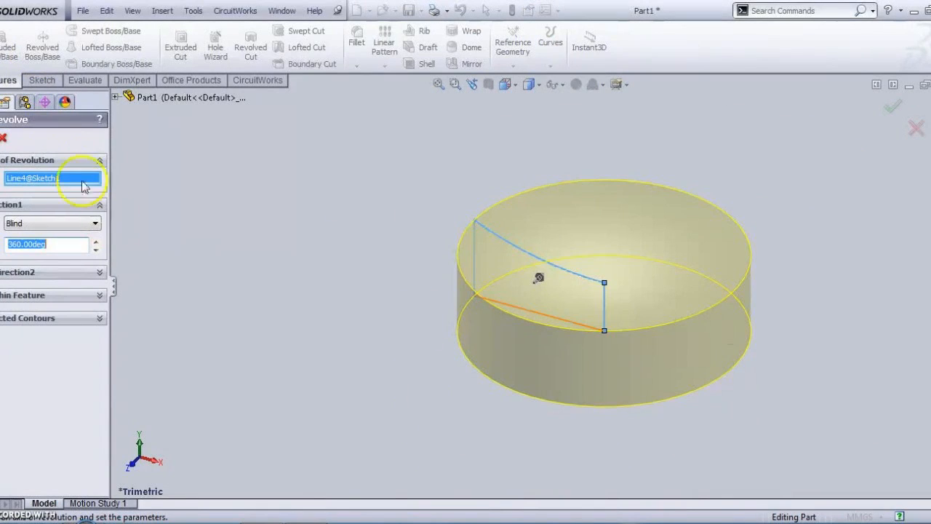
pyautogui.rightClick(538, 277)
# Step: Inspect the revolved disc in a temporary section view through the Front Plane
pyautogui.moveTo(426, 272); pyautogui.dragTo(516, 170, button='middle')
pyautogui.click(488, 85)
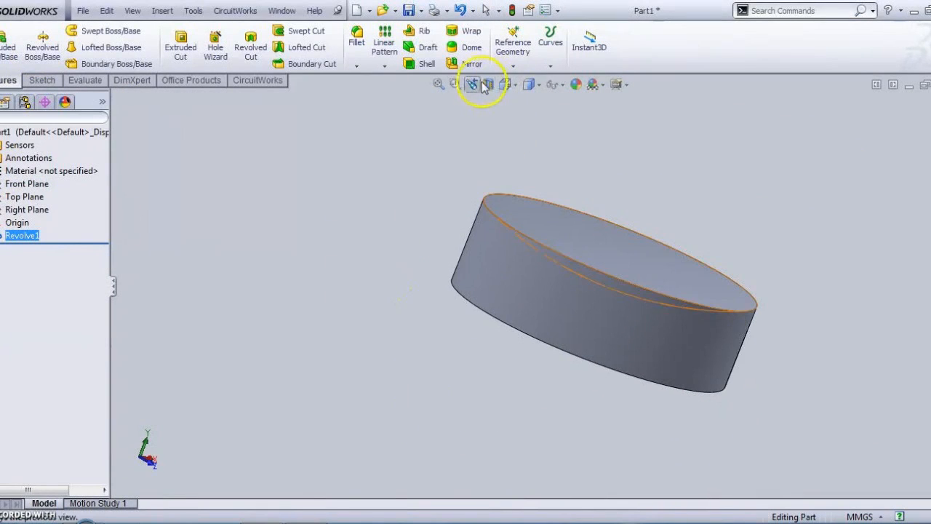
pyautogui.moveTo(638, 253); pyautogui.dragTo(577, 197, button='middle')
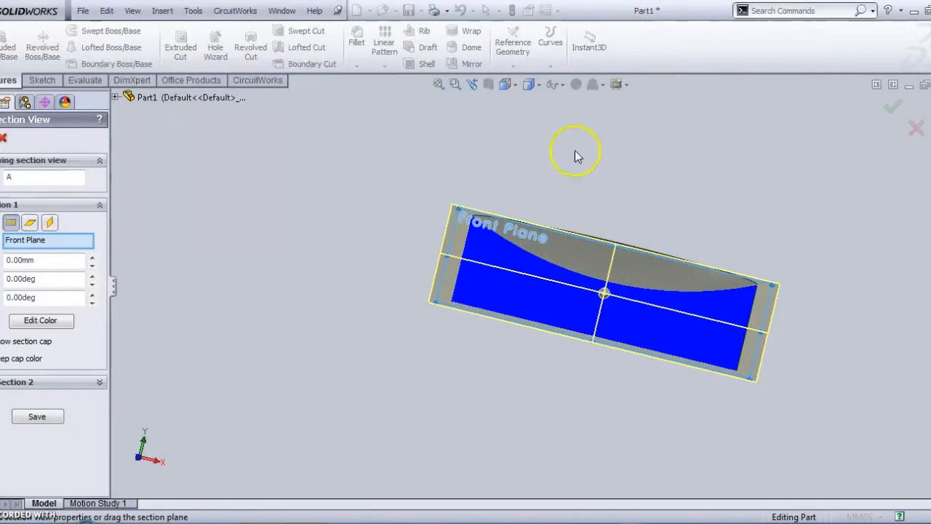
pyautogui.click(915, 129)
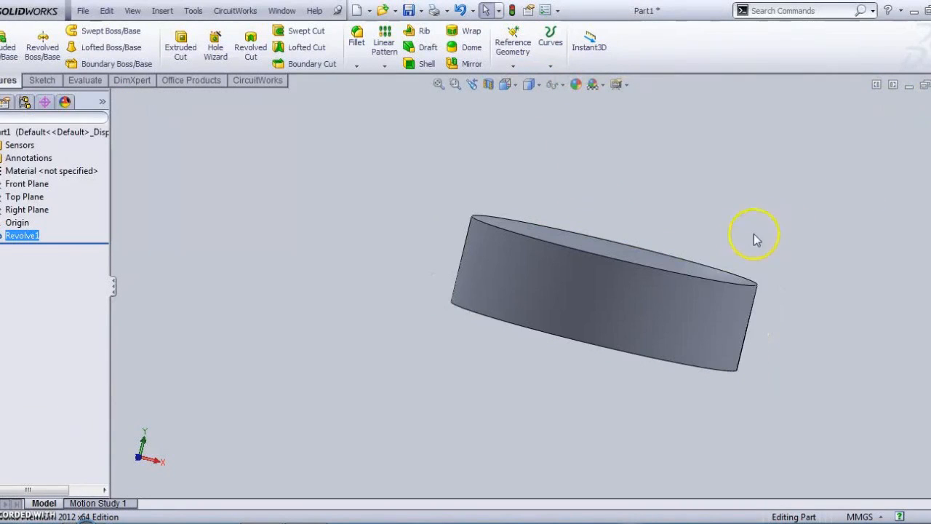
# Step: Start a new sketch on the disc's flat bottom face and view it normal to that face
pyautogui.moveTo(665, 318); pyautogui.dragTo(686, 98, button='middle')
pyautogui.click(624, 276)
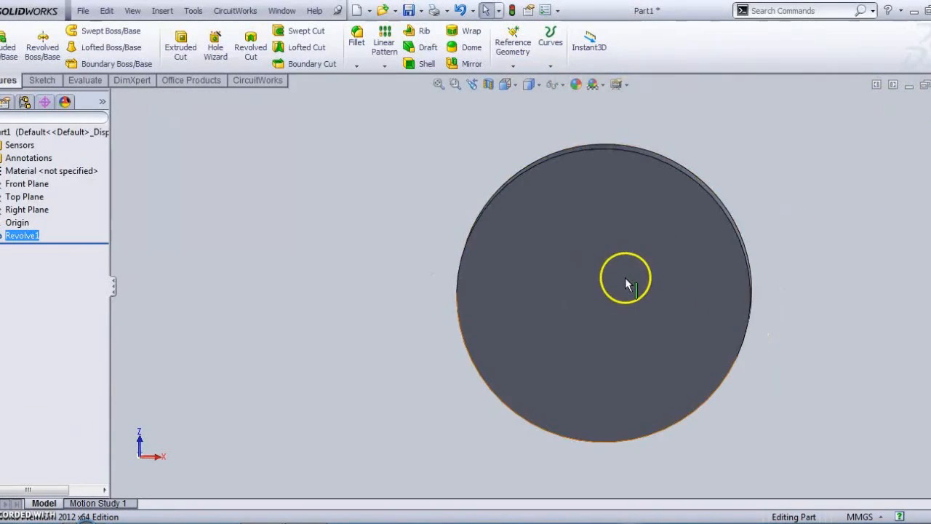
pyautogui.click(680, 234)
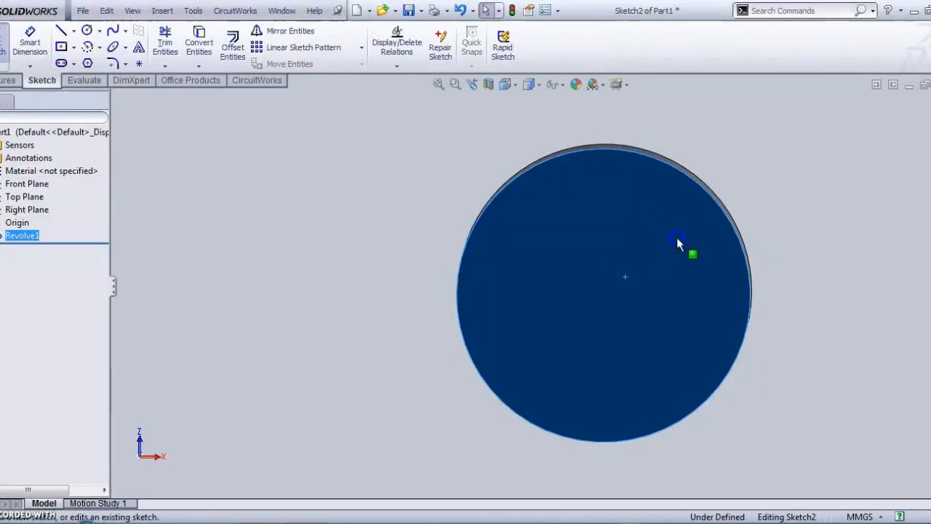
pyautogui.click(515, 85)
pyautogui.click(579, 138)
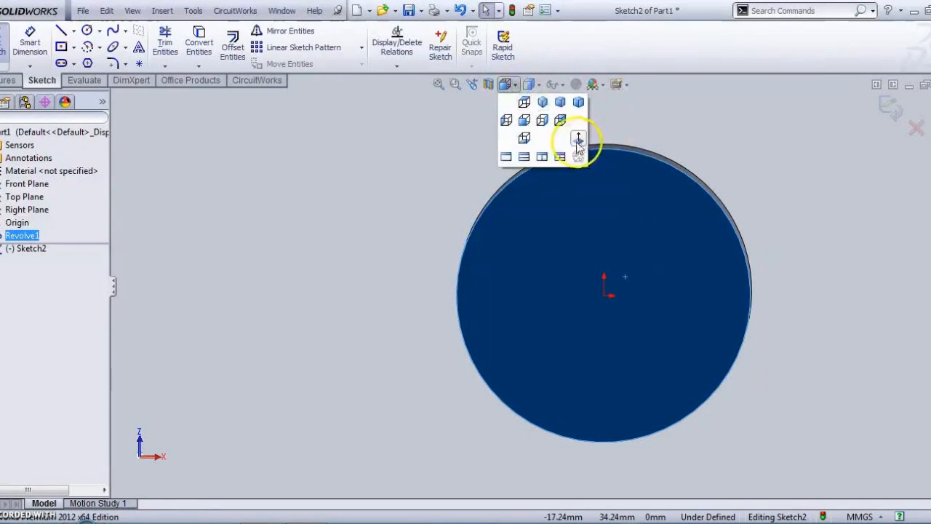
# Step: Sketch a circle of about 2.3 mm radius, horizontally aligned with the origin and about 12 mm to its left
pyautogui.click(86, 30)
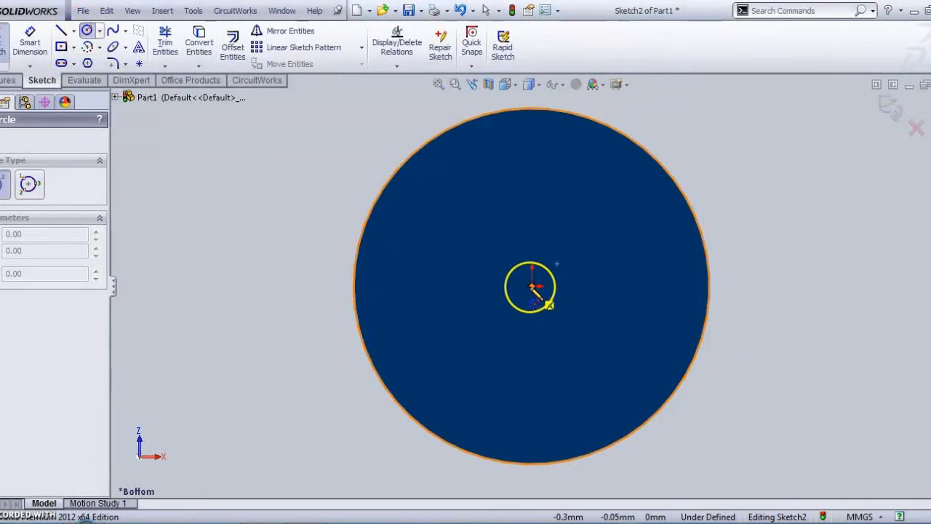
pyautogui.moveTo(533, 285); pyautogui.dragTo(445, 287)
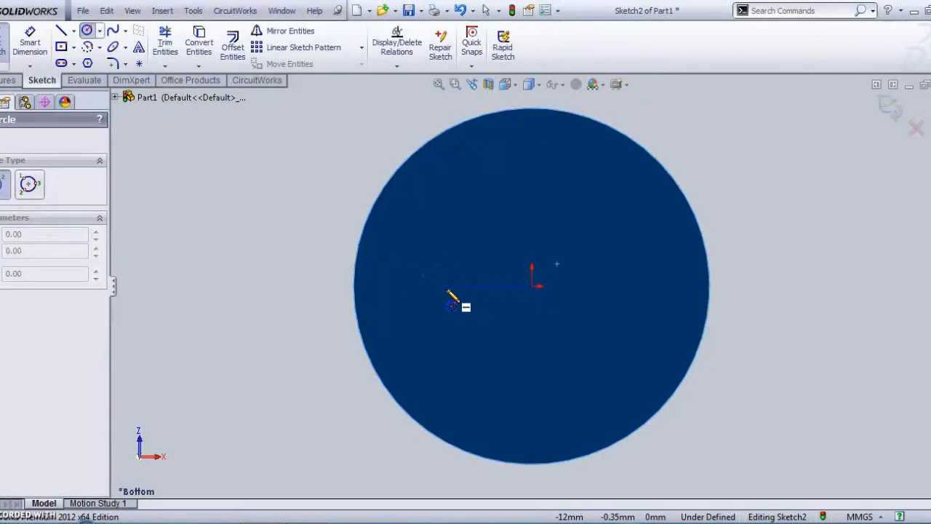
pyautogui.click(447, 289)
pyautogui.click(447, 302)
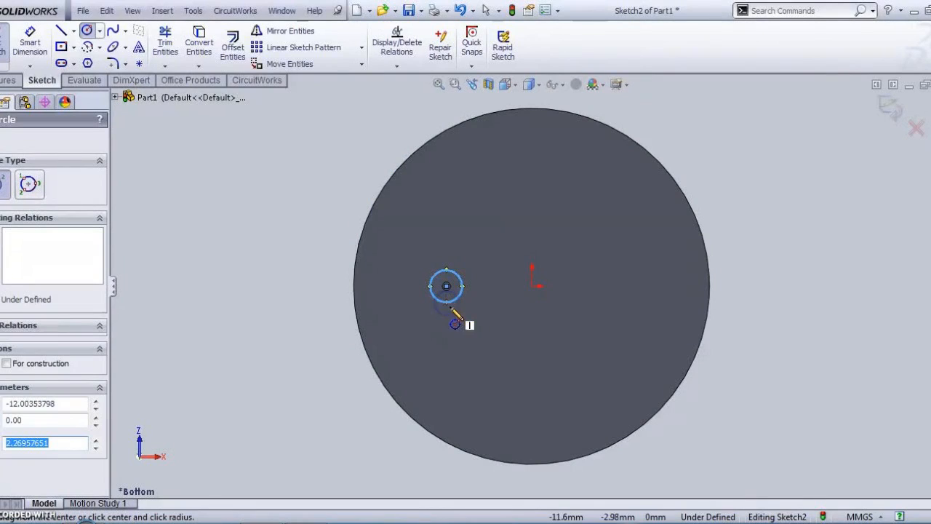
# Step: Dimension the small off-centre circle's diameter to 4 mm
pyautogui.click(29, 41)
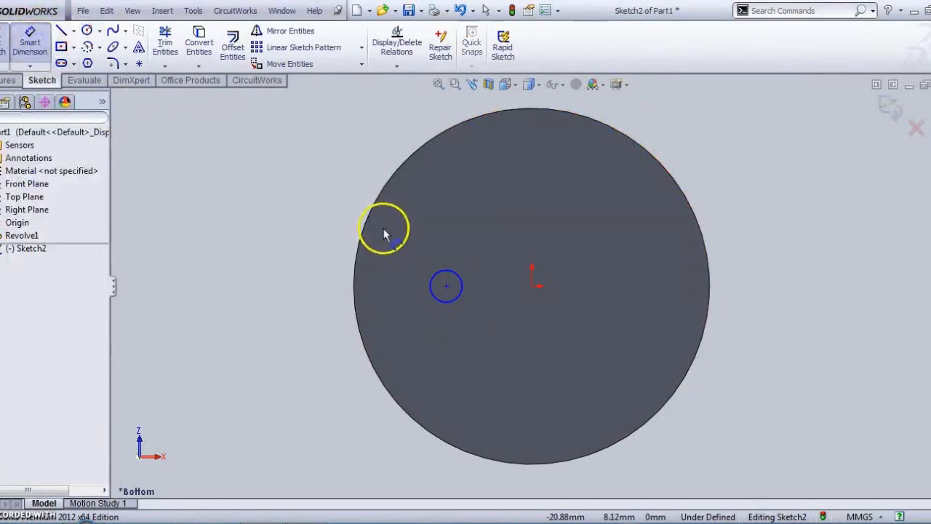
pyautogui.click(438, 271)
pyautogui.click(484, 307)
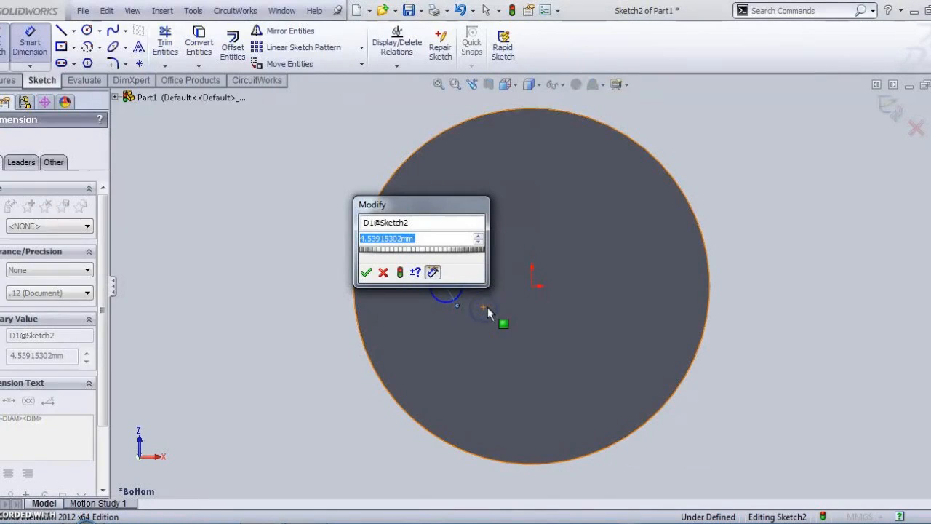
pyautogui.write('4')
pyautogui.press('Return')
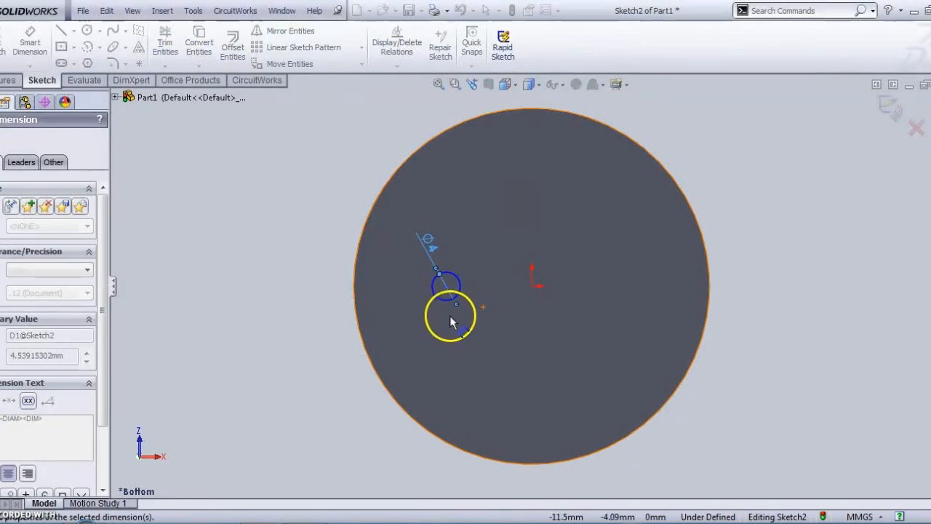
# Step: Dimension the horizontal distance between the small circle's centre and the origin to 15 mm
pyautogui.click(445, 288)
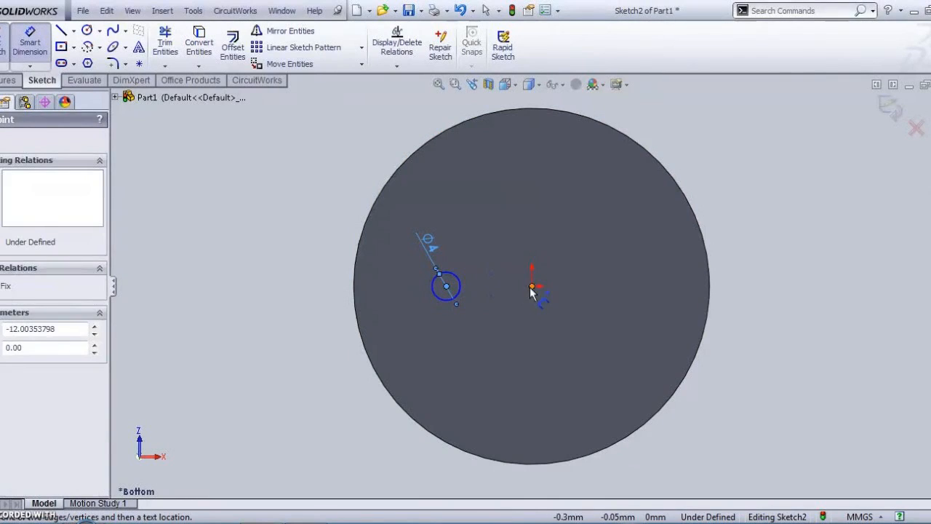
pyautogui.click(531, 288)
pyautogui.click(501, 334)
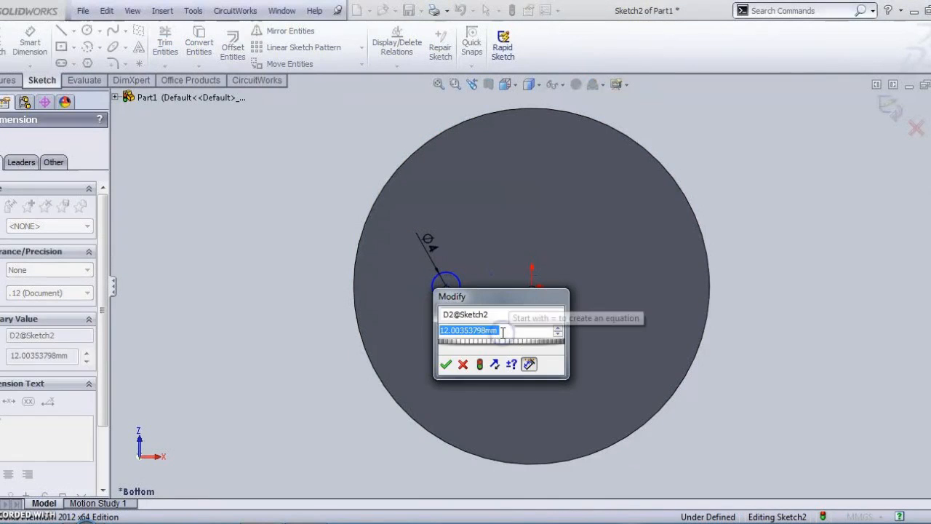
pyautogui.write('15')
pyautogui.press('Return')
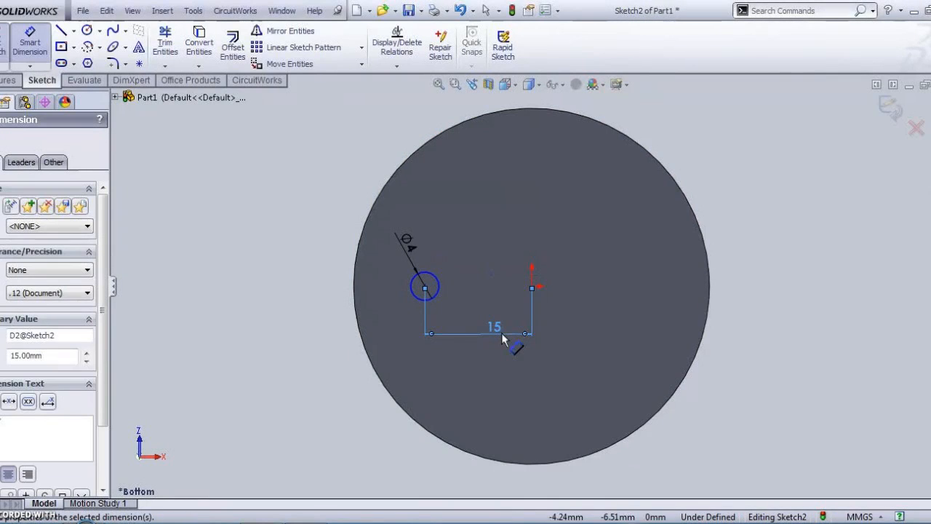
pyautogui.click(312, 166)
# Step: Finish the circle sketch and cut-extrude it as a blind hole 6 mm deep into the disc
pyautogui.click(6, 42)
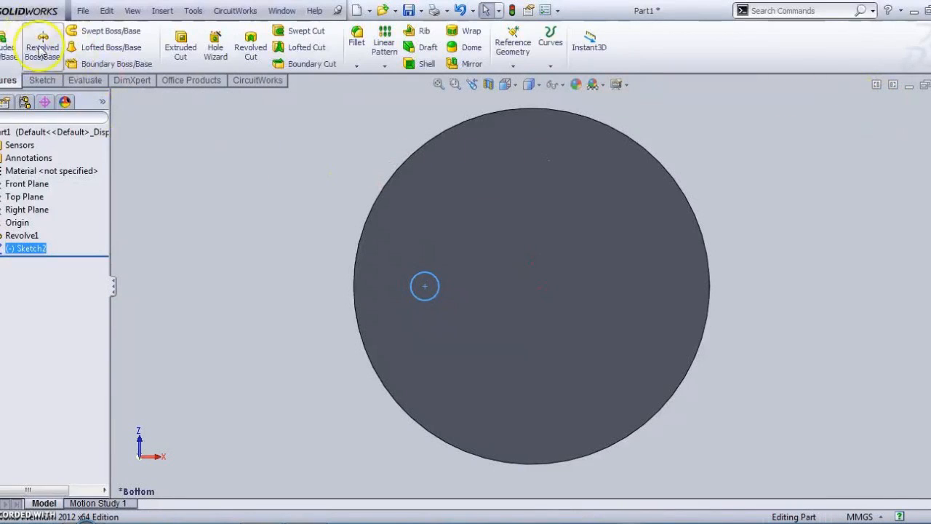
pyautogui.click(186, 50)
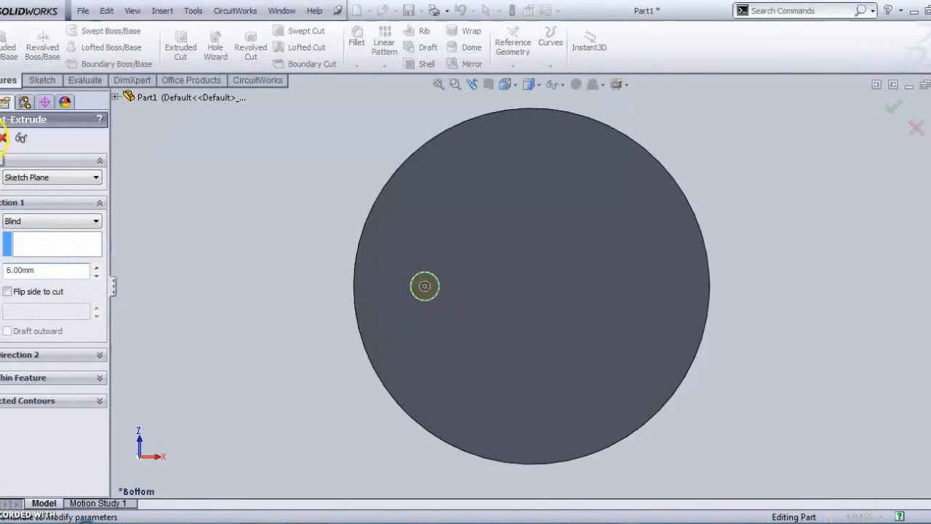
pyautogui.press('Return')
# Step: Inspect the blind pin hole from below and in a temporary section view
pyautogui.moveTo(326, 291); pyautogui.dragTo(312, 377, button='middle')
pyautogui.click(486, 88)
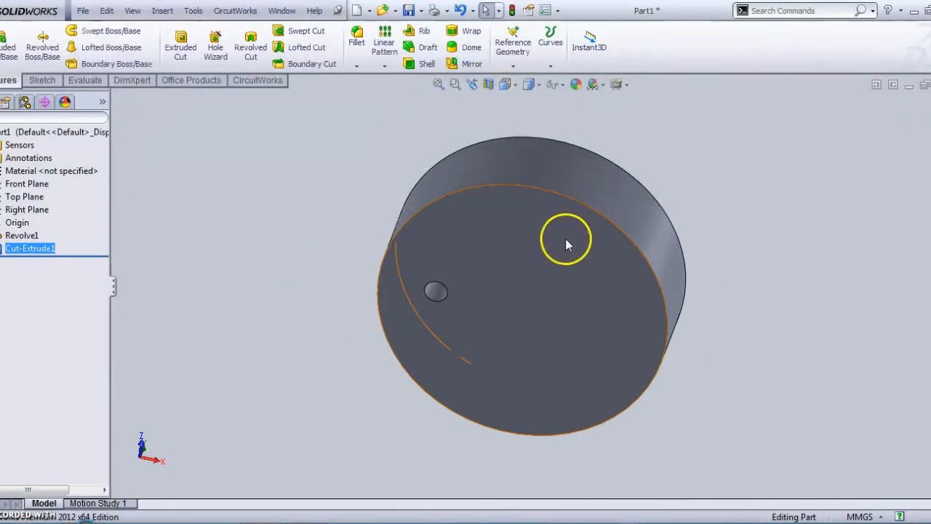
pyautogui.click(487, 87)
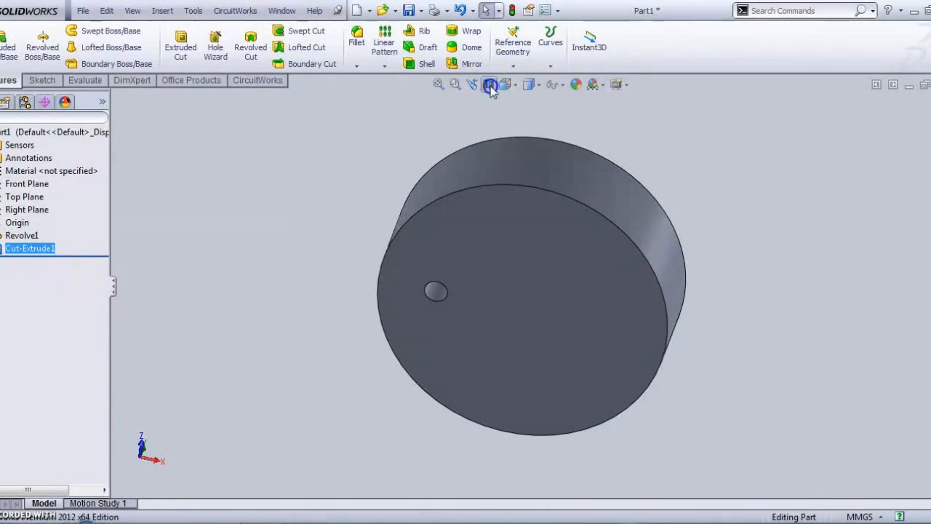
pyautogui.moveTo(519, 185); pyautogui.dragTo(519, 300, button='middle')
pyautogui.click(916, 128)
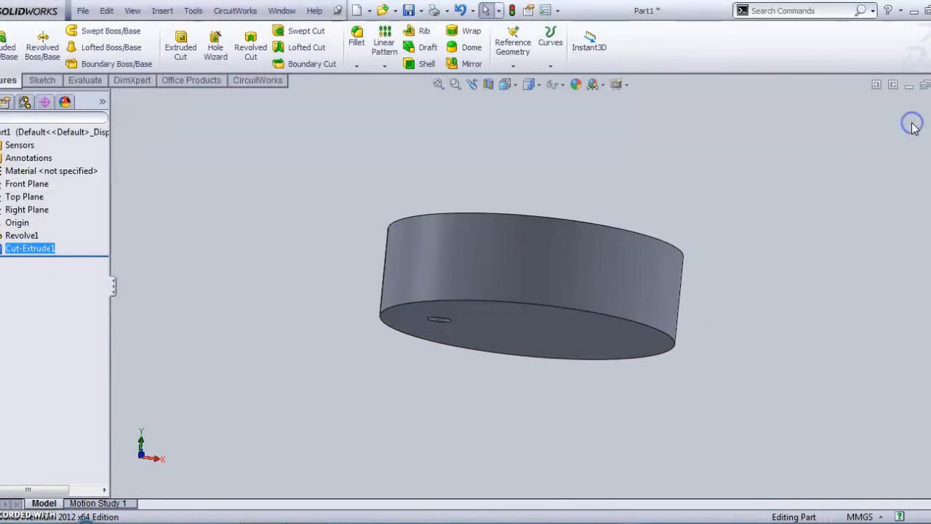
# Step: Save the part as DISC in the Foot step Bearing folder and close it
pyautogui.click(83, 11)
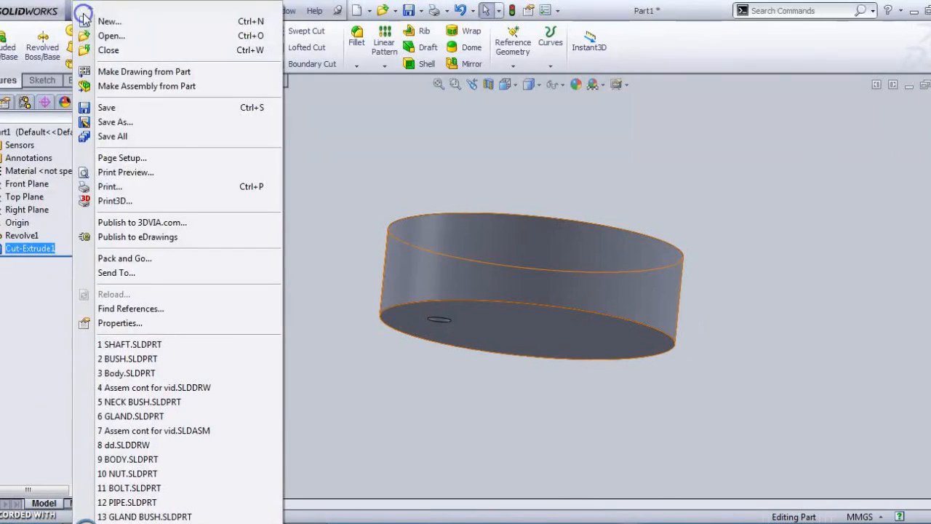
pyautogui.click(150, 108)
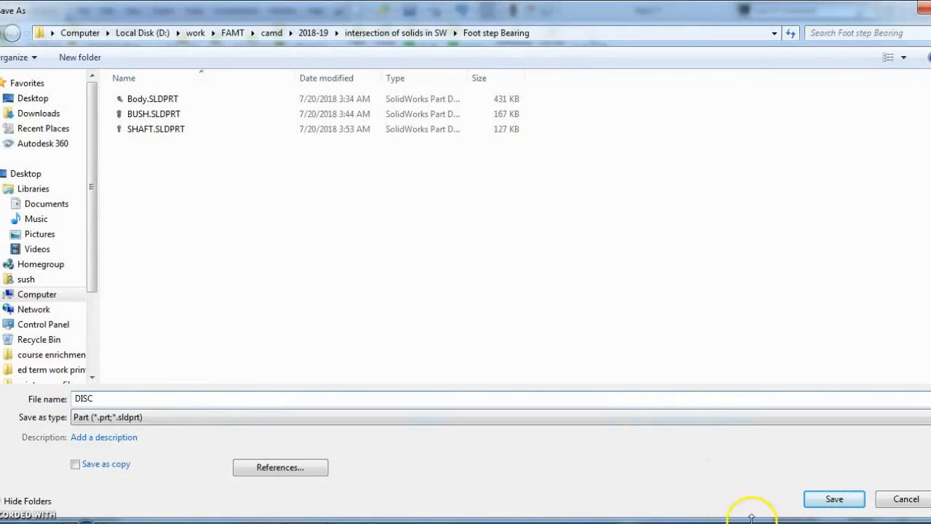
pyautogui.click(833, 498)
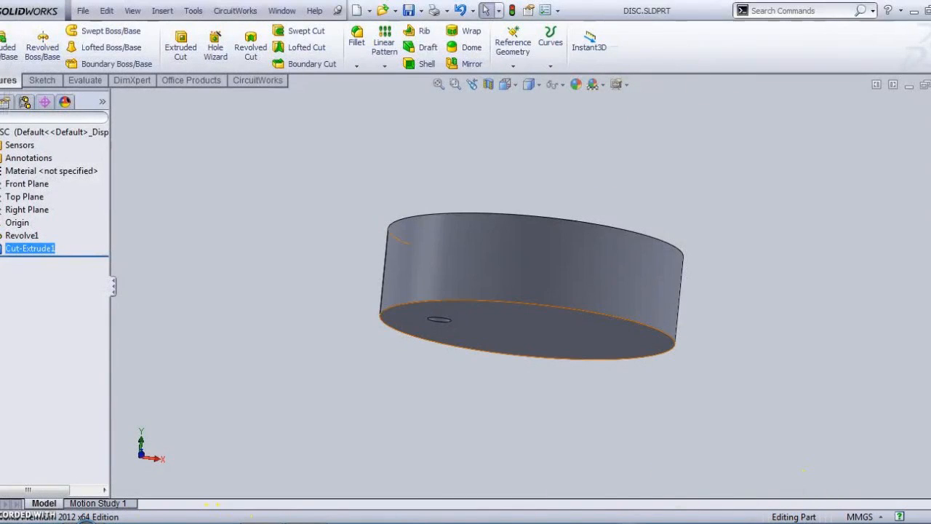
pyautogui.click(408, 13)
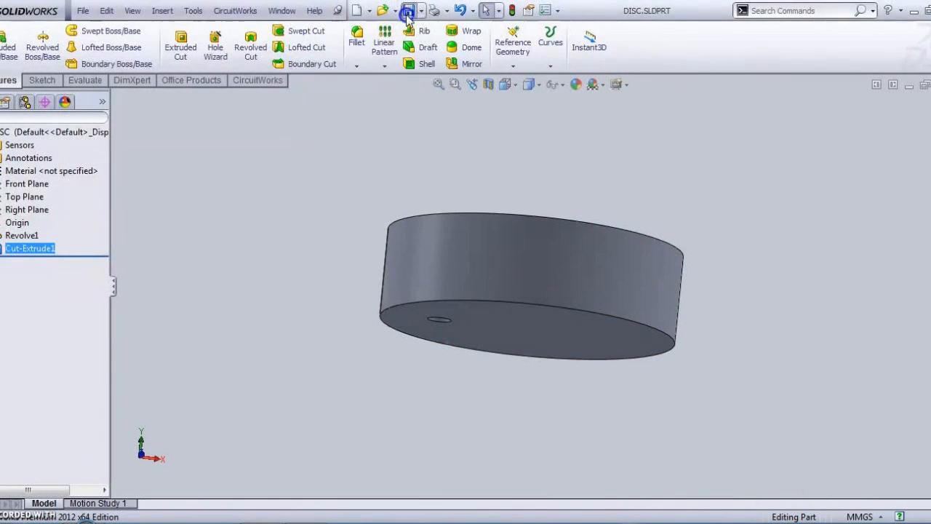
pyautogui.click(925, 85)
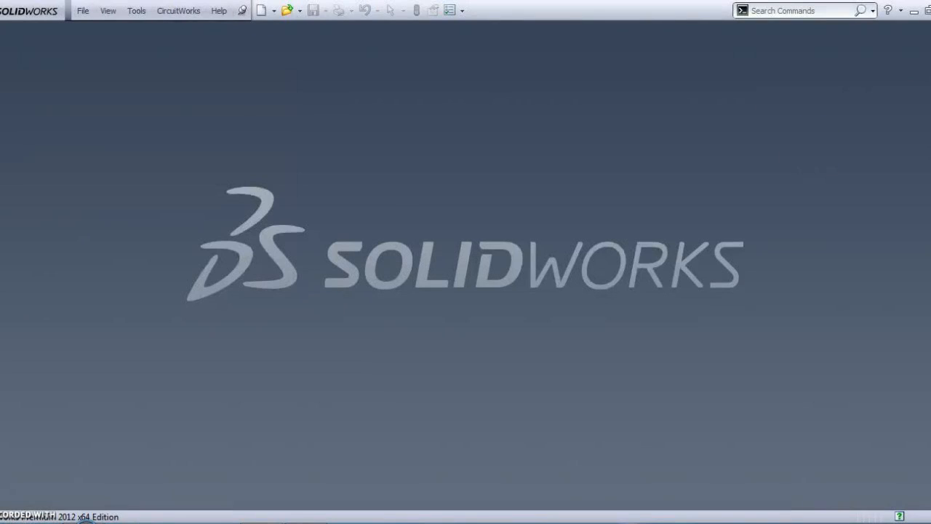
# Step: Create a new part document
pyautogui.click(83, 11)
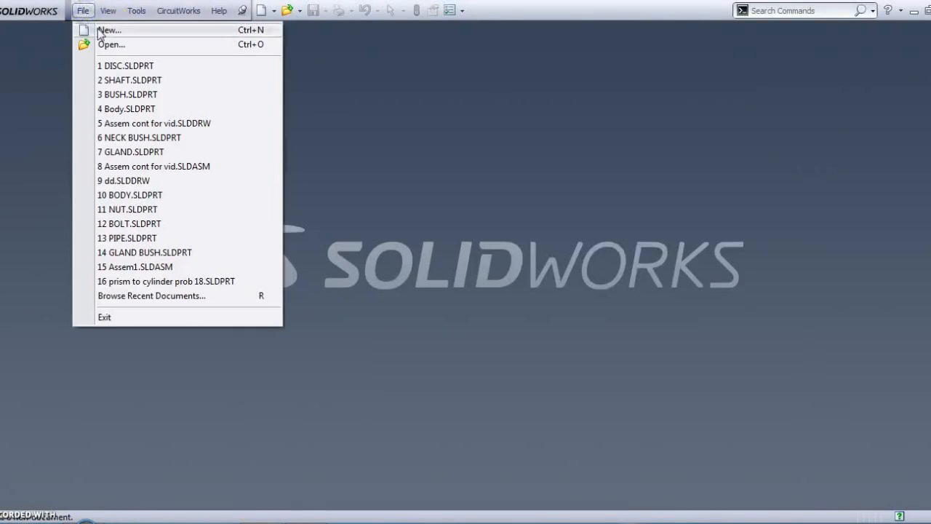
pyautogui.click(100, 32)
pyautogui.click(631, 411)
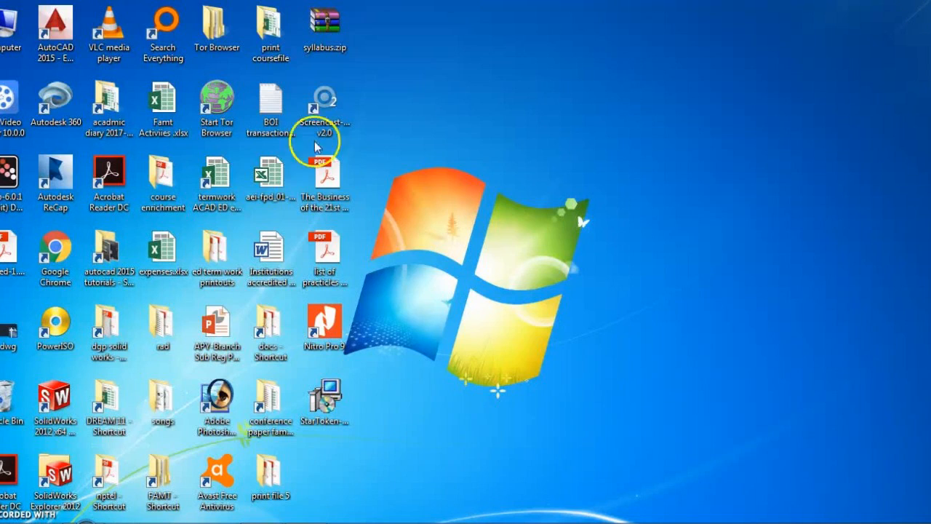
# Step: Open the list of practicles CAMD 2018-19 PDF in Adobe Acrobat Reader, examine the pin drawing on page 5, and return to the new part
pyautogui.click(324, 258)
pyautogui.doubleClick(324, 258)
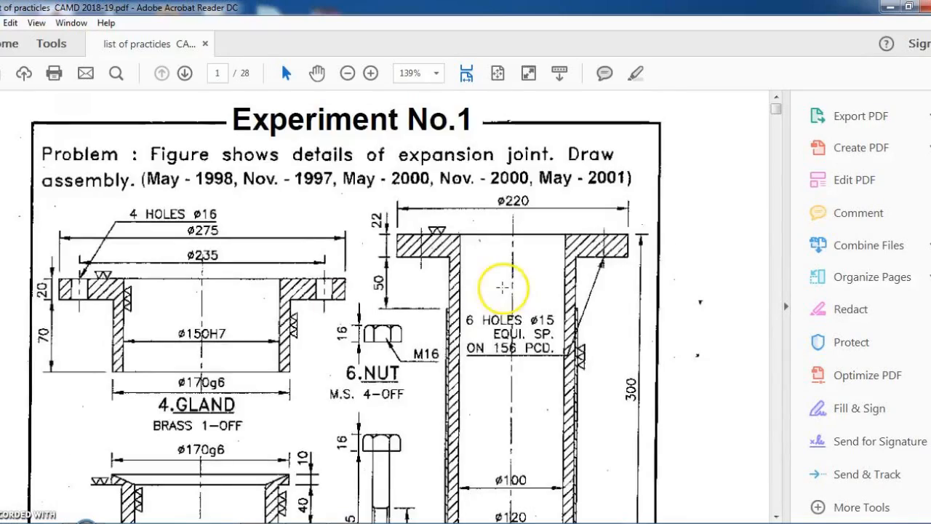
pyautogui.keyDown('ctrl'); pyautogui.scroll(2, 489, 284); pyautogui.keyUp('ctrl')
pyautogui.scroll(-15, 488, 284)
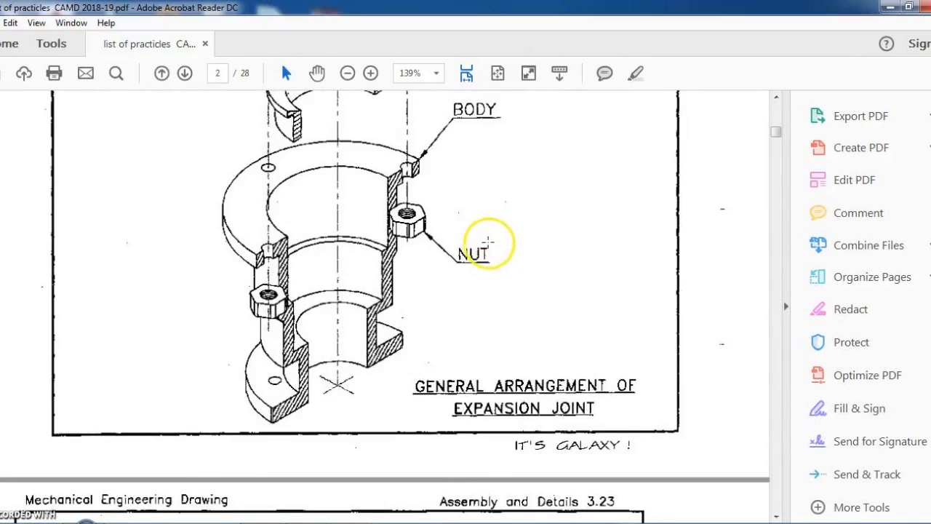
pyautogui.scroll(-20, 487, 242)
pyautogui.scroll(-8, 465, 252)
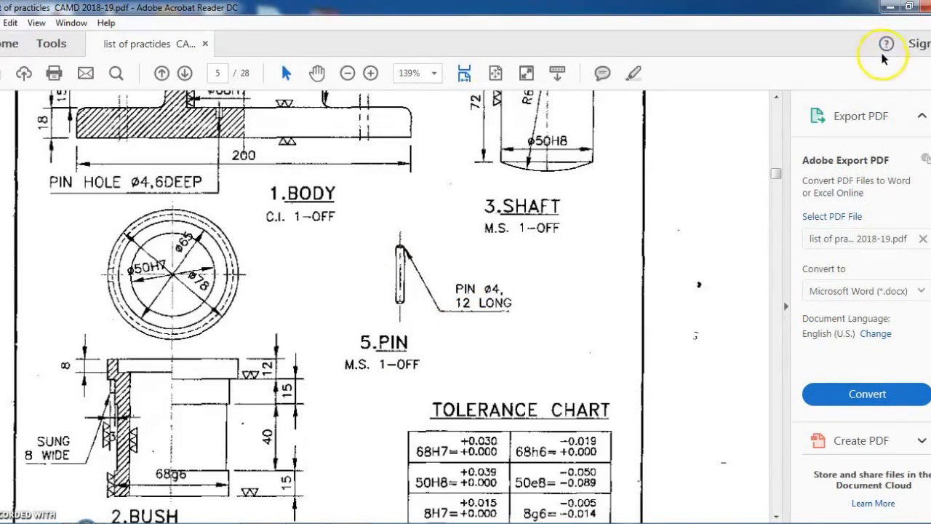
pyautogui.click(891, 9)
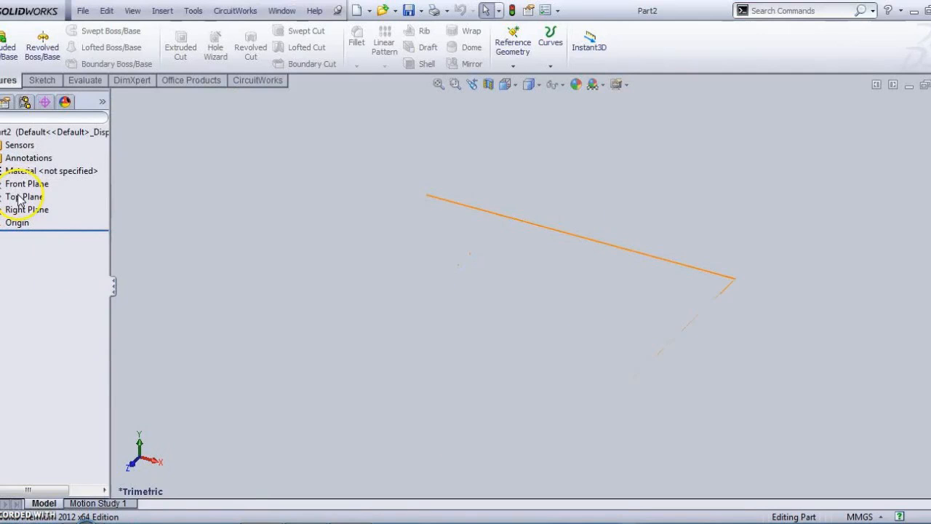
# Step: Sketch a circle of 2 mm radius centred on the origin on the Top Plane
pyautogui.click(22, 197)
pyautogui.click(27, 174)
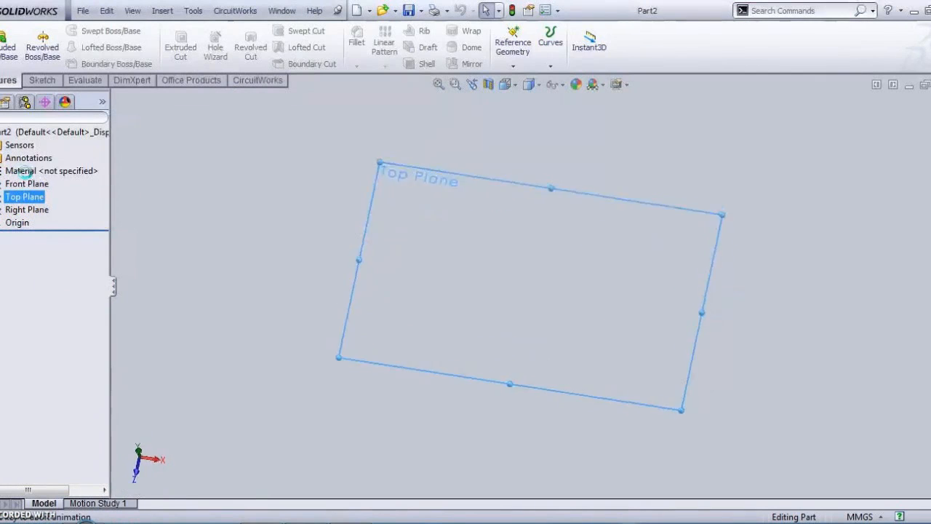
pyautogui.click(86, 31)
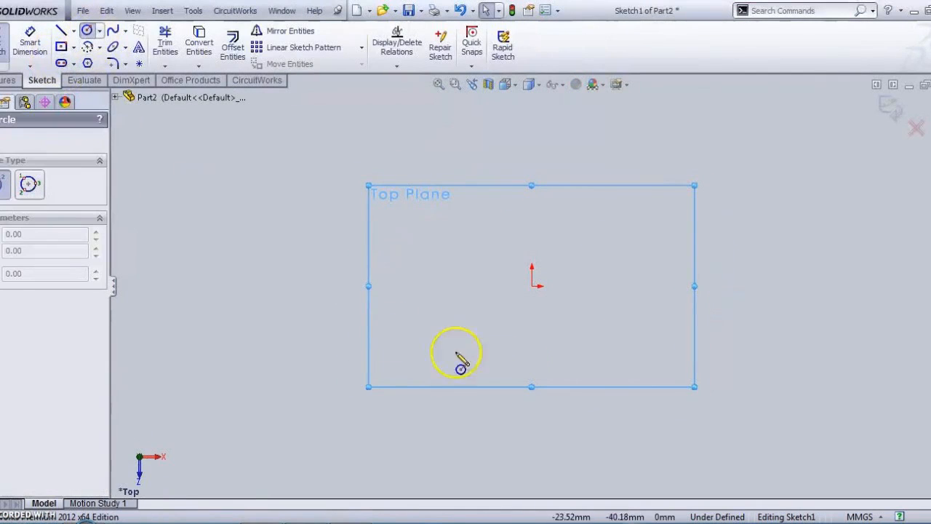
pyautogui.click(532, 286)
pyautogui.click(536, 311)
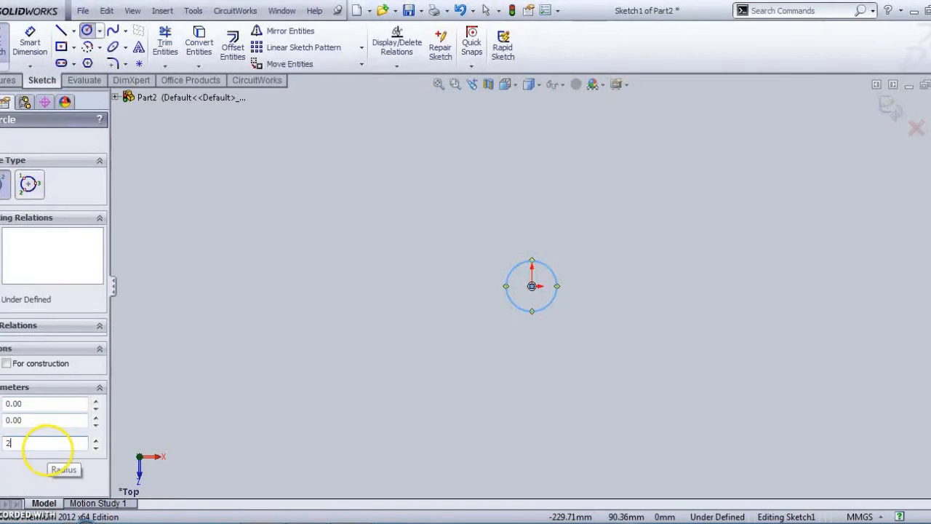
pyautogui.click(2, 135)
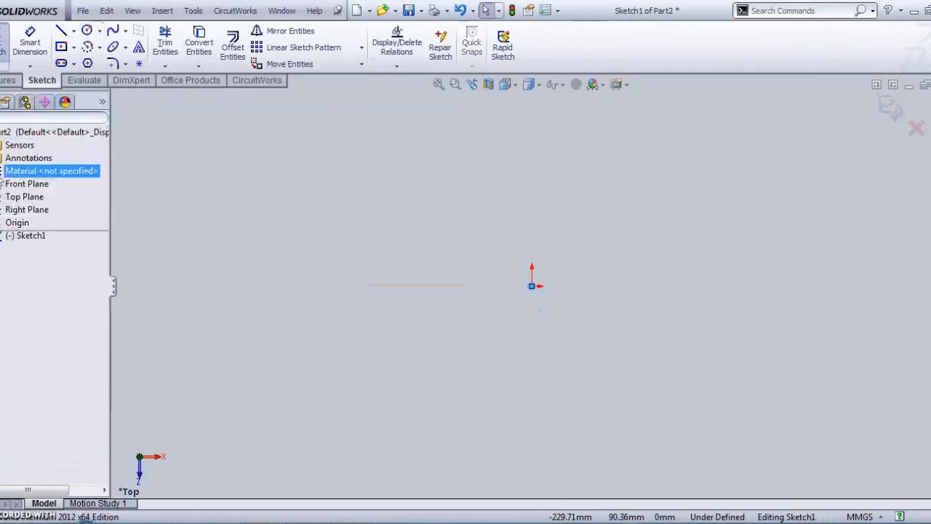
pyautogui.click(440, 84)
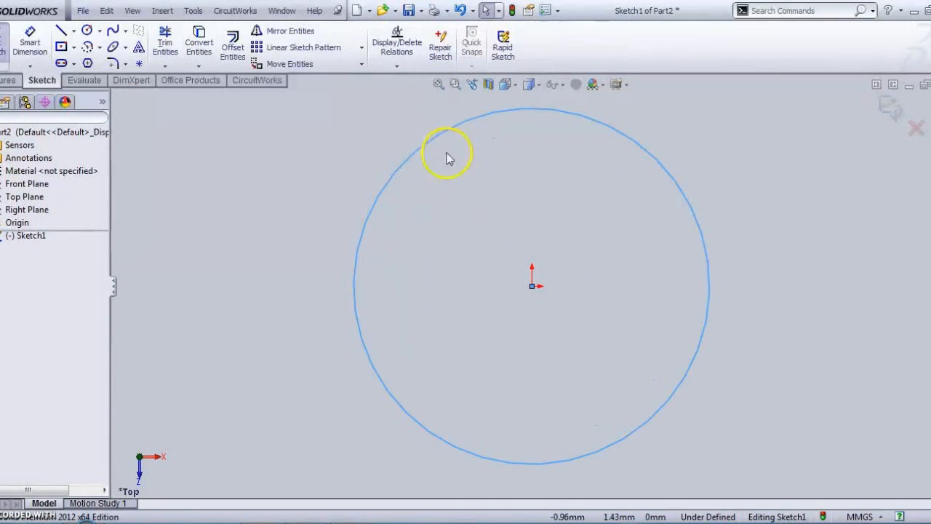
# Step: Extrude the circle as a blind boss 12 mm deep to form the pin
pyautogui.click(8, 80)
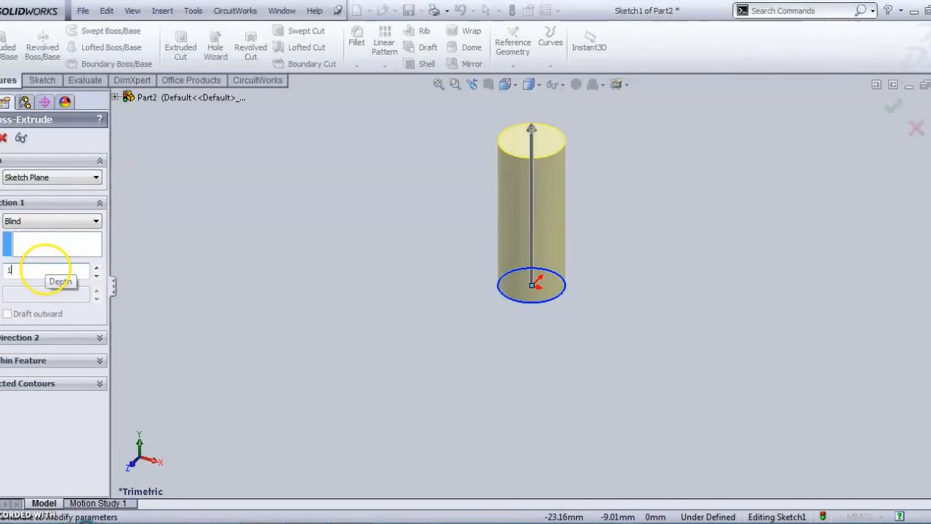
pyautogui.press('Return')
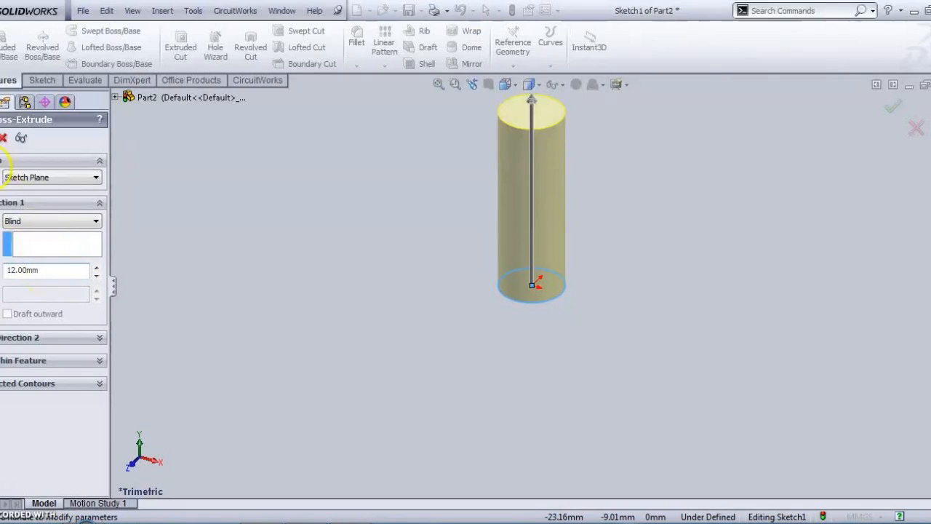
pyautogui.click(0, 136)
pyautogui.scroll(5, 436, 257)
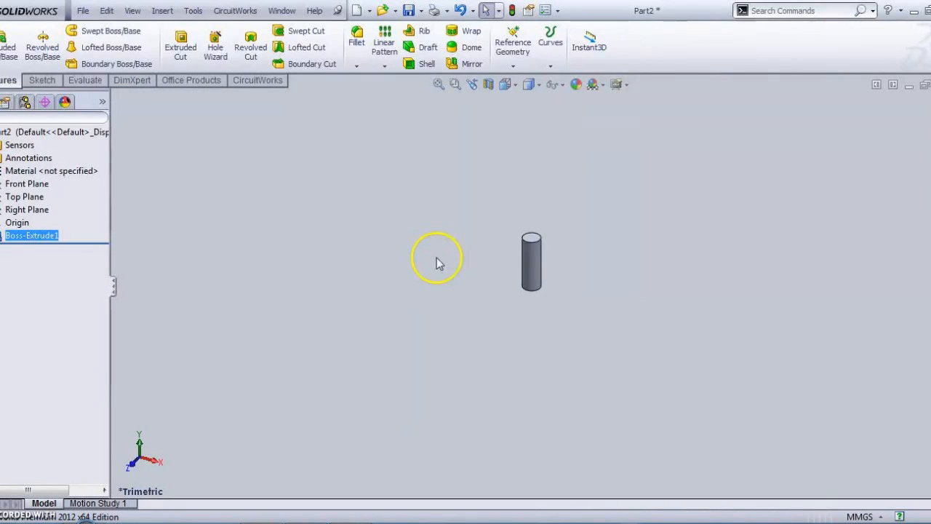
pyautogui.scroll(-3, 526, 260)
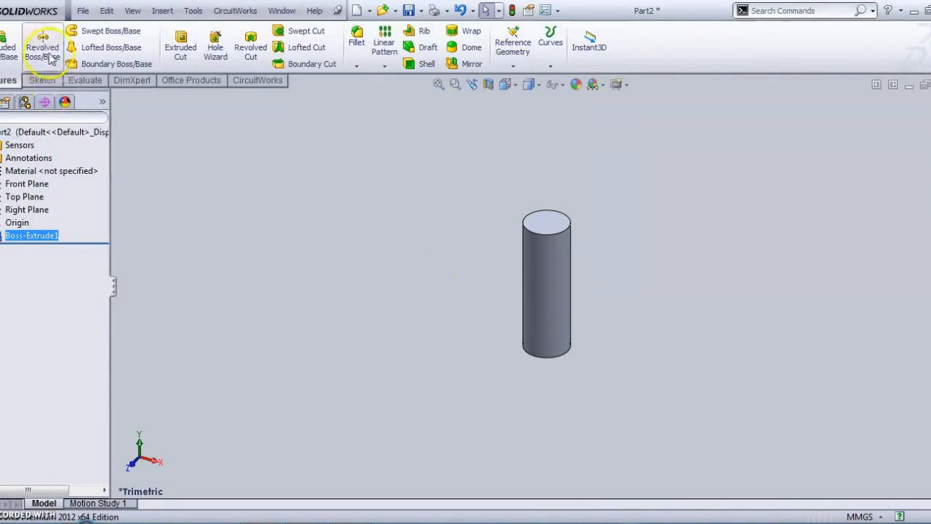
# Step: Save the part as PIN in the Foot step Bearing folder
pyautogui.click(83, 10)
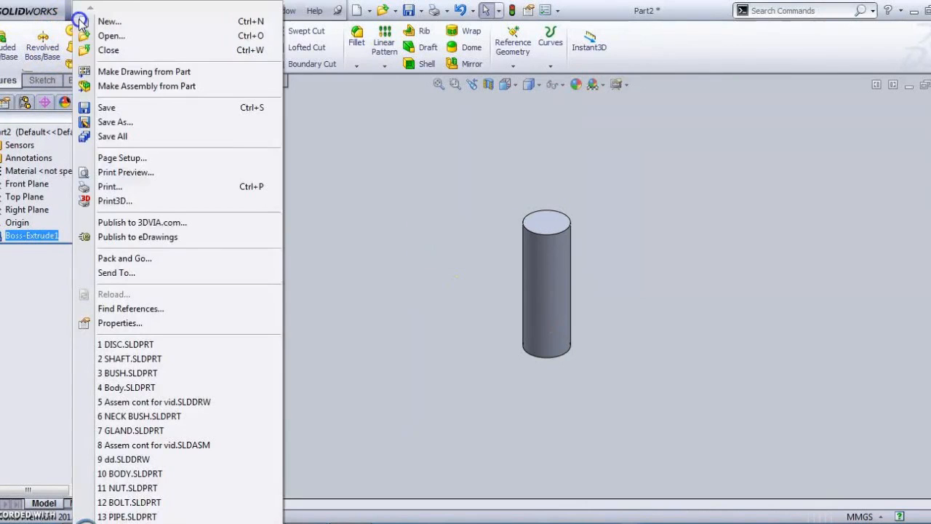
pyautogui.click(105, 109)
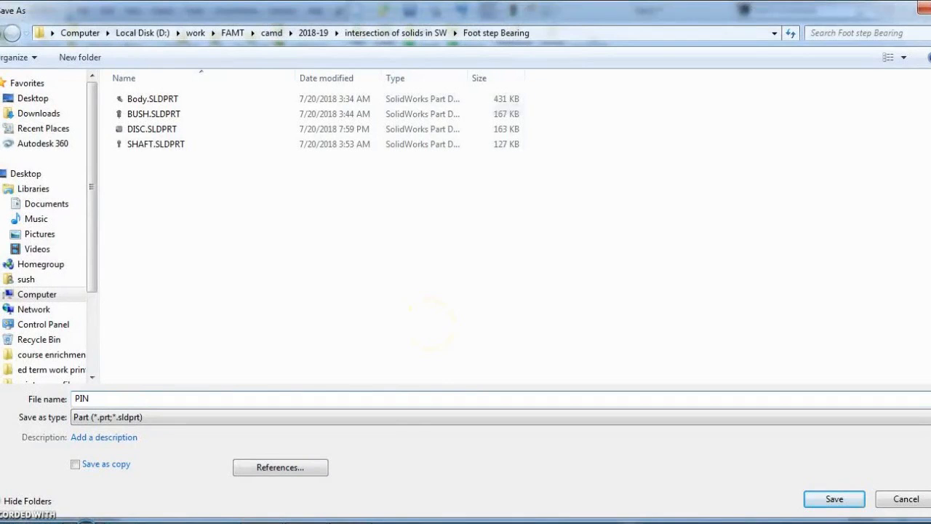
pyautogui.click(843, 500)
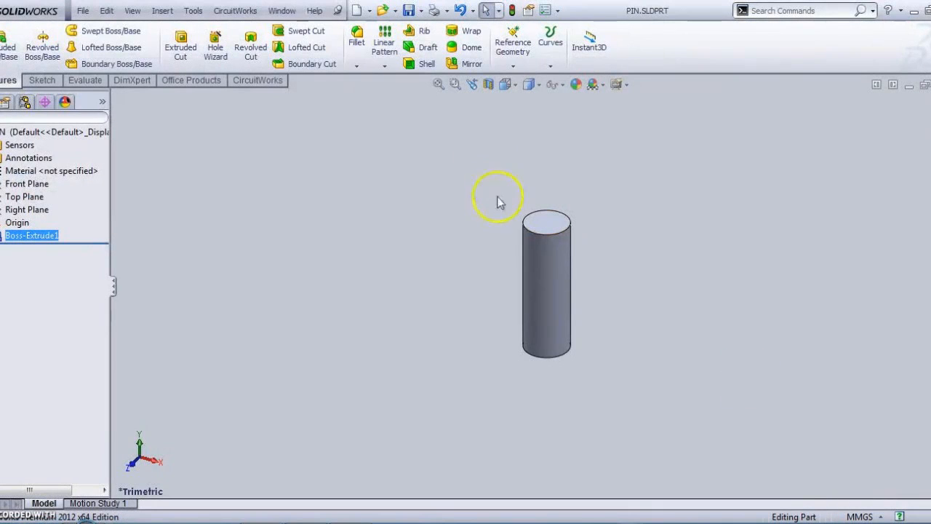
pyautogui.scroll(1, 608, 264)
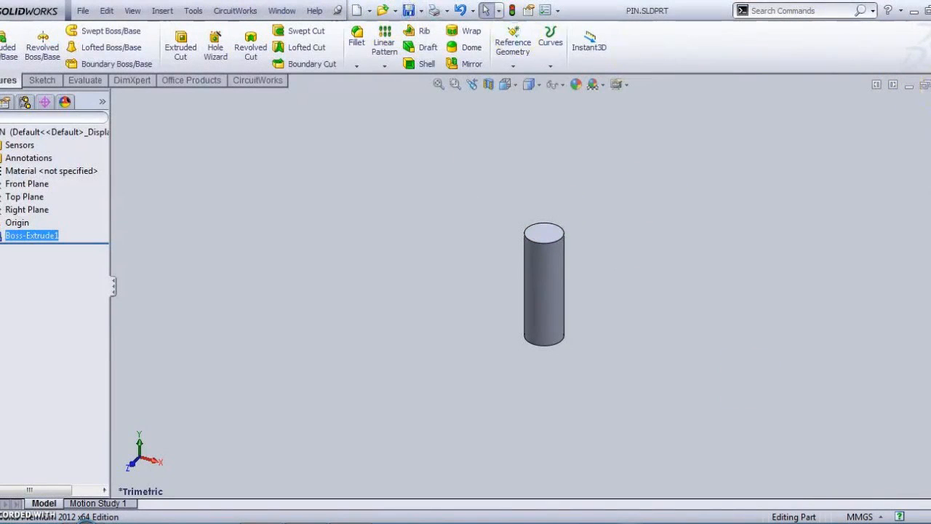
# Step: Close the pin part and create a new assembly document
pyautogui.click(930, 86)
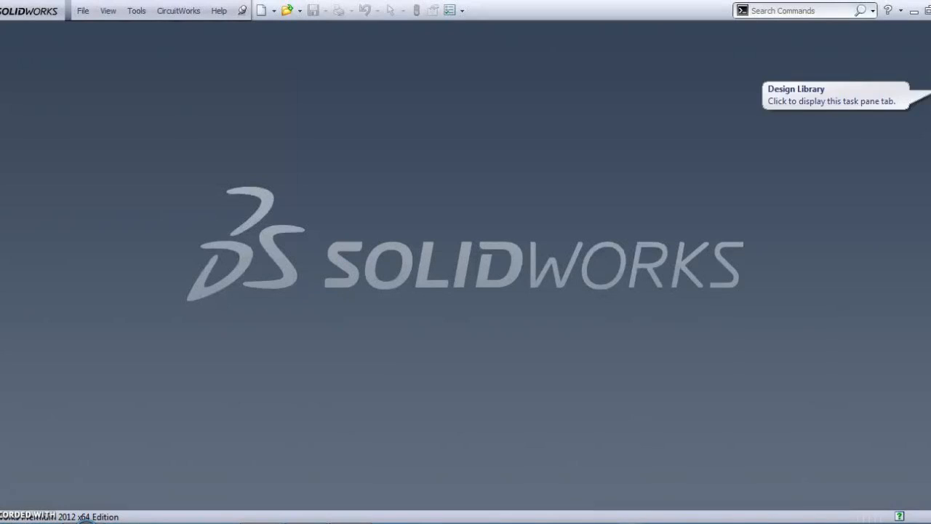
pyautogui.click(84, 13)
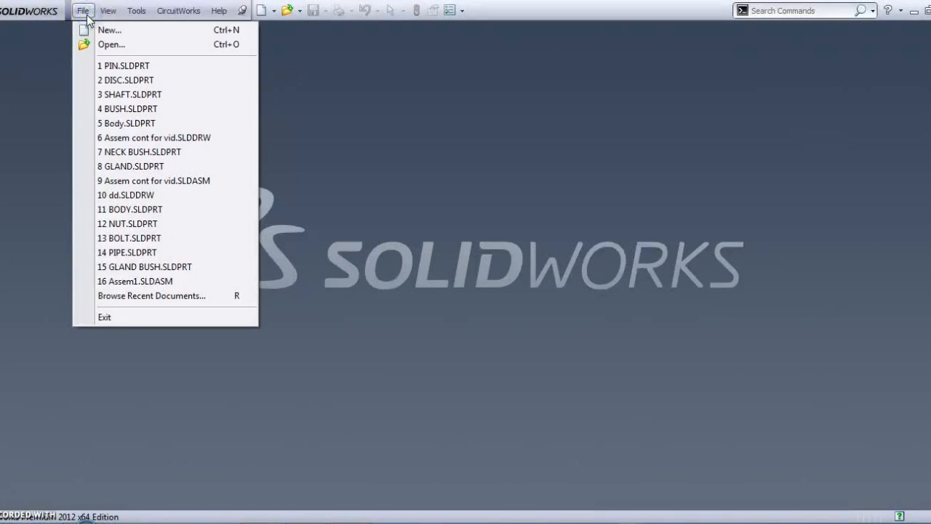
pyautogui.click(105, 30)
pyautogui.click(418, 269)
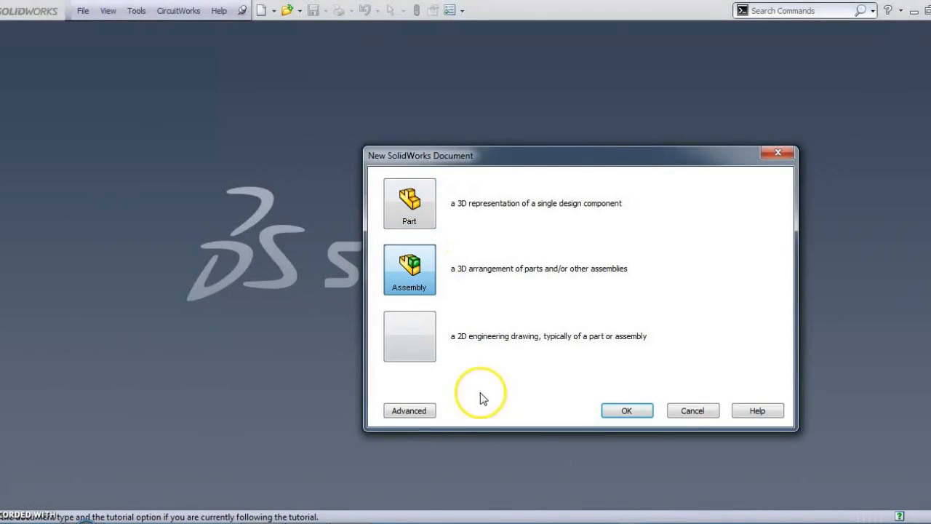
pyautogui.click(622, 410)
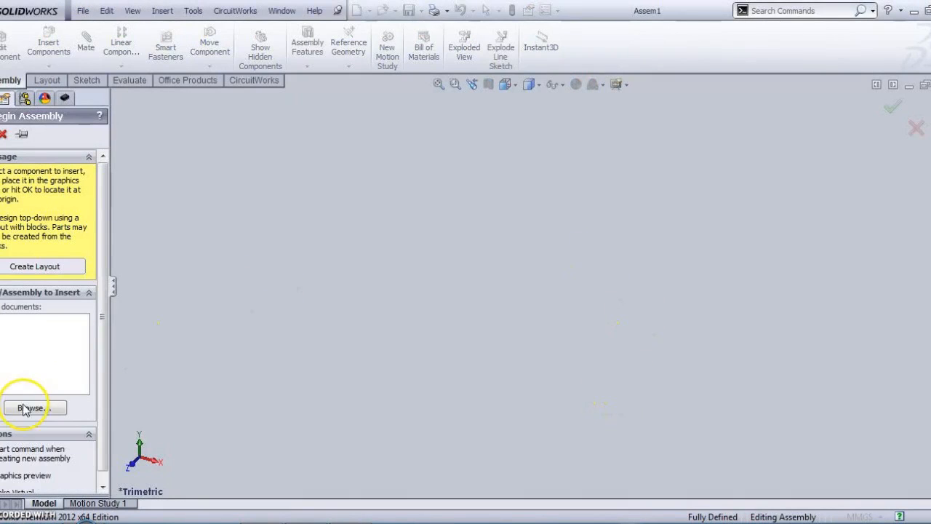
# Step: Insert Body.SLDPRT as the first component, display the origins, switch to the front view, and place the body at the assembly origin
pyautogui.click(22, 408)
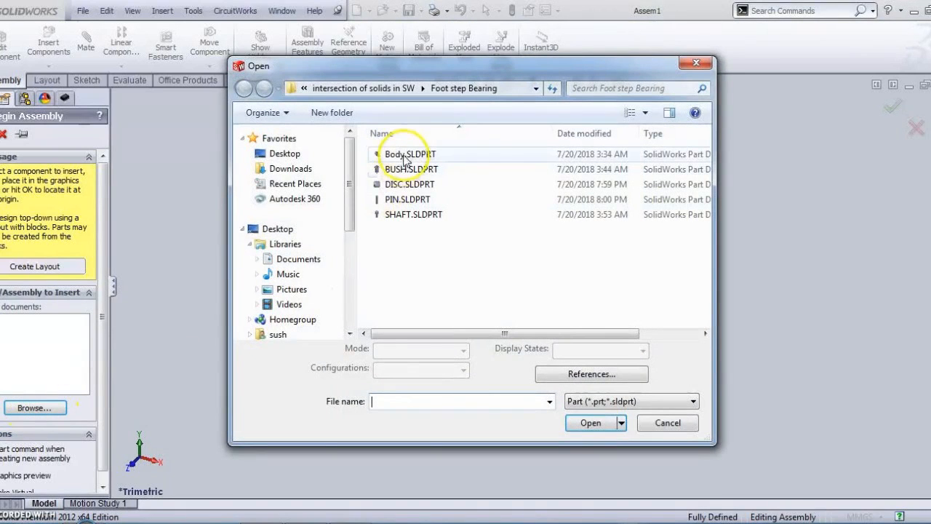
pyautogui.click(405, 155)
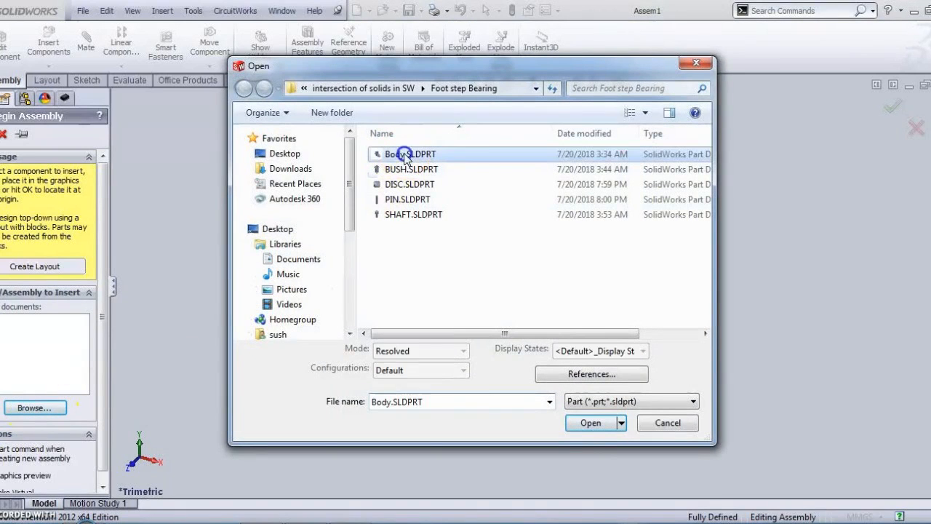
pyautogui.click(586, 424)
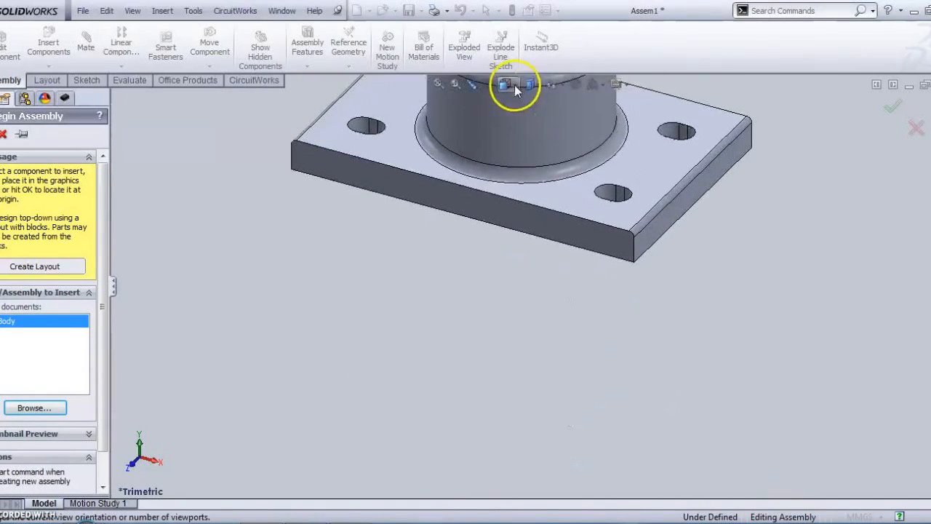
pyautogui.click(557, 86)
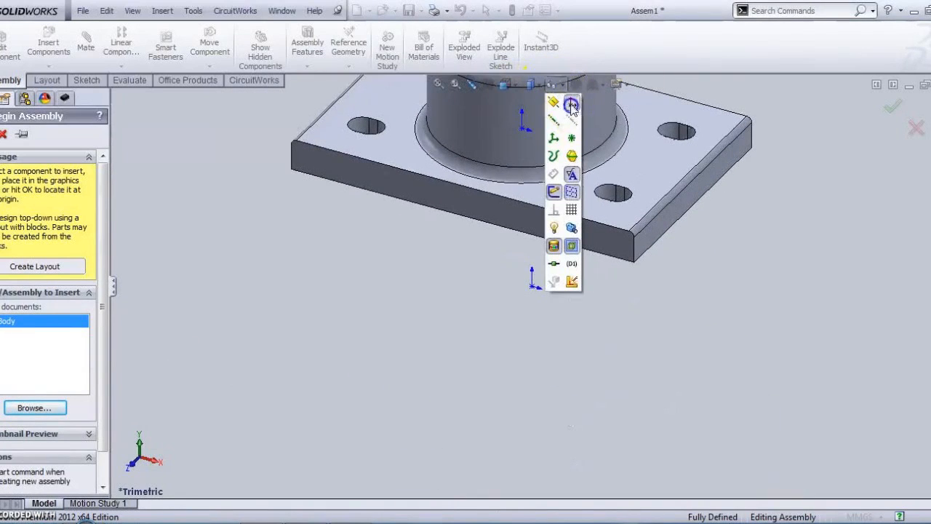
pyautogui.click(511, 138)
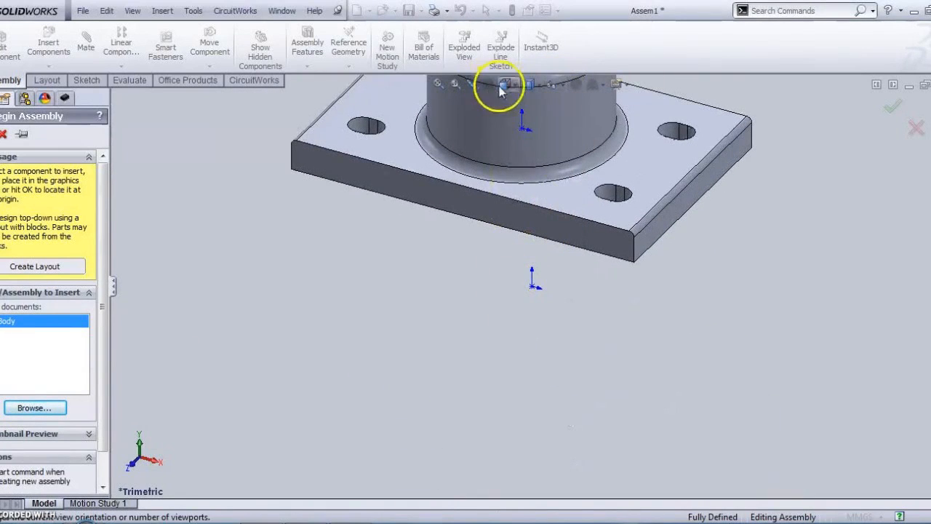
pyautogui.click(512, 86)
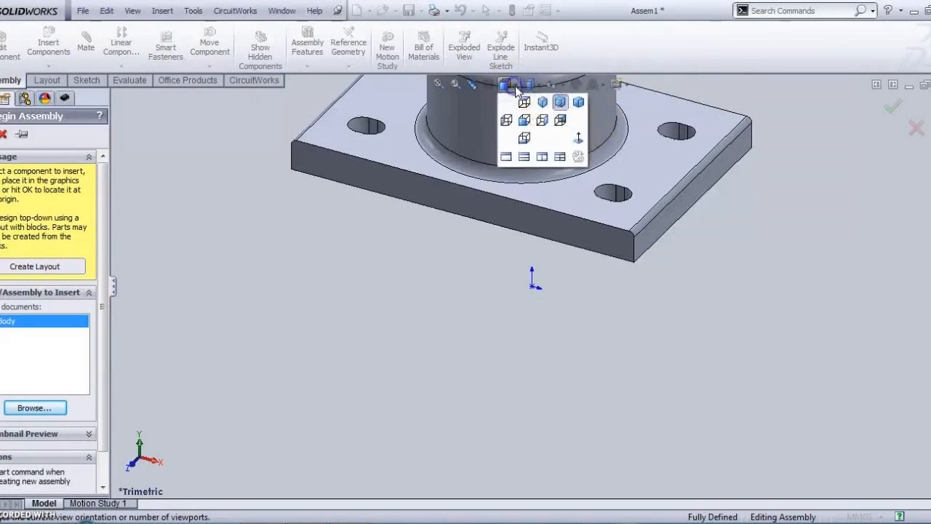
pyautogui.click(537, 121)
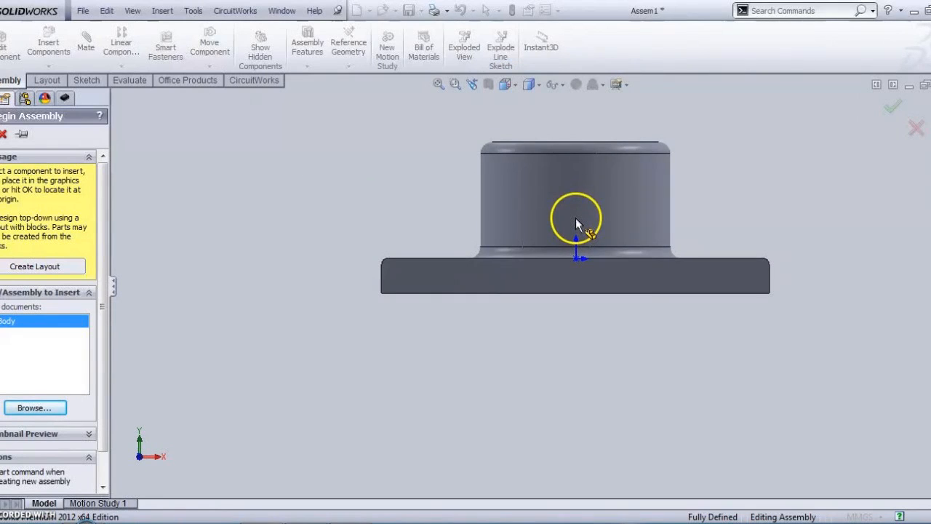
pyautogui.click(575, 223)
# Step: Switch to the practicles PDF in Adobe Acrobat Reader and examine the exploded foot-step bearing arrangement on page 6
pyautogui.moveTo(657, 228); pyautogui.dragTo(413, 271, button='middle')
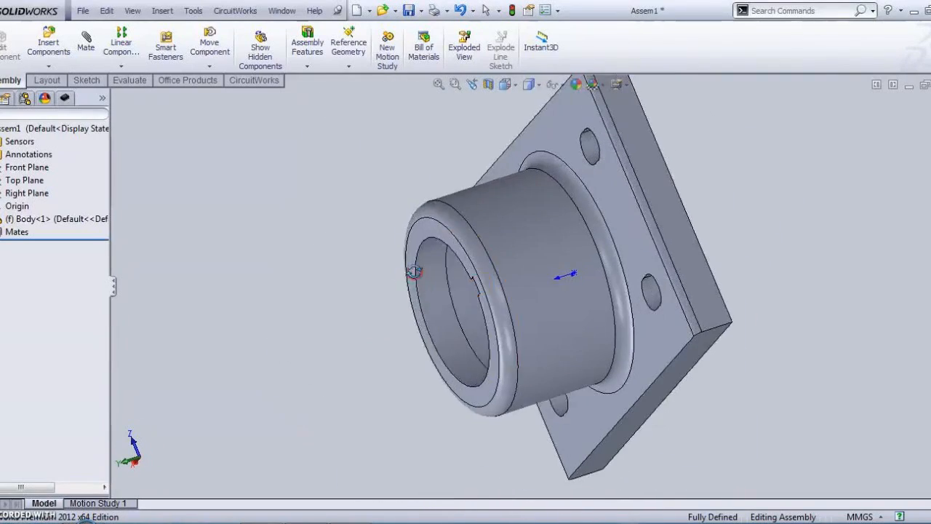
pyautogui.click(351, 522)
pyautogui.scroll(-10, 374, 472)
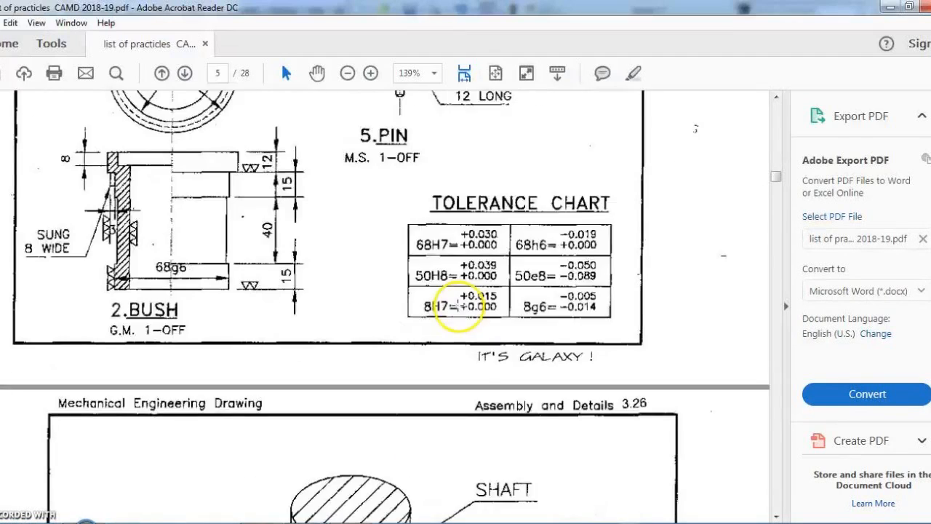
pyautogui.scroll(-5, 457, 331)
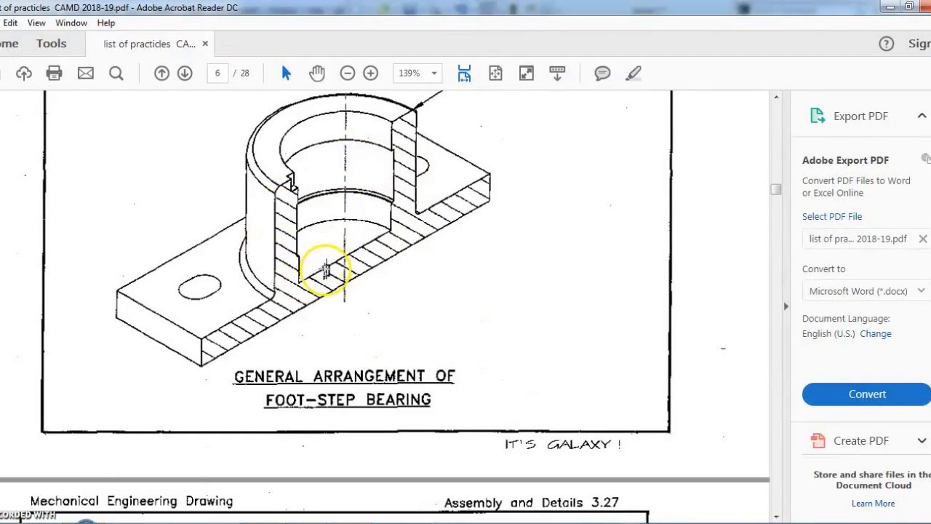
pyautogui.scroll(8, 329, 263)
pyautogui.scroll(-4, 332, 363)
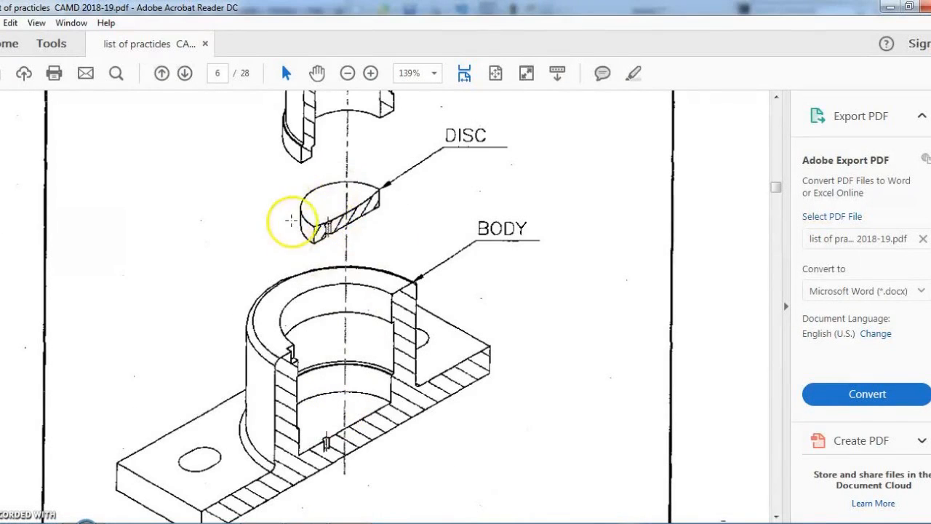
pyautogui.scroll(7, 401, 229)
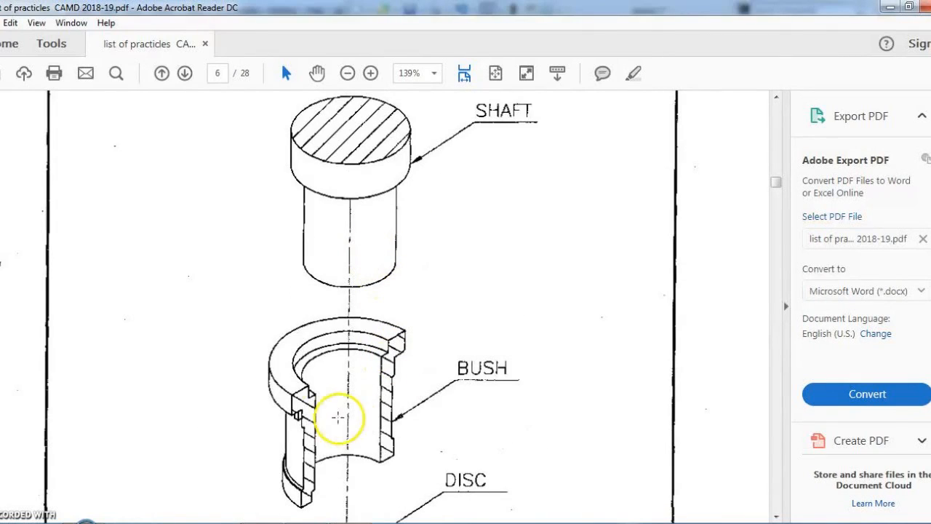
pyautogui.scroll(-2, 334, 456)
pyautogui.scroll(4, 354, 366)
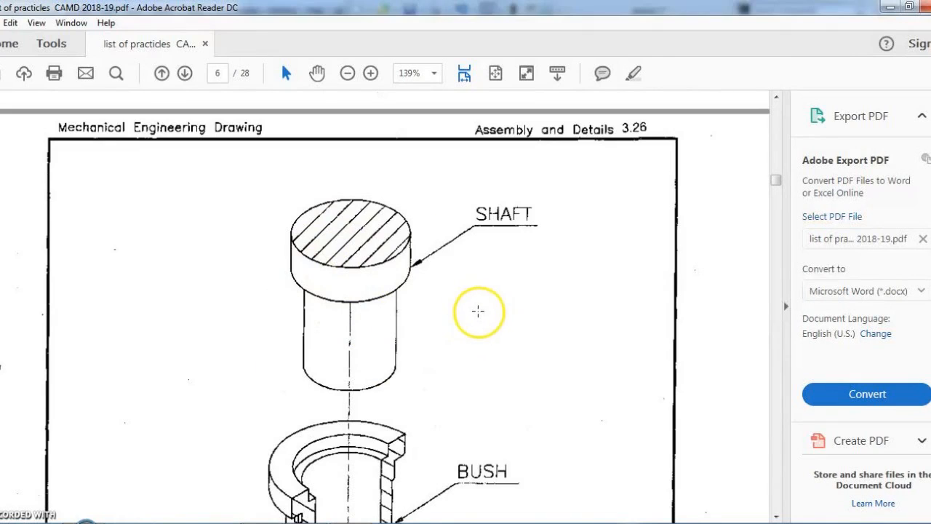
pyautogui.scroll(-12, 312, 364)
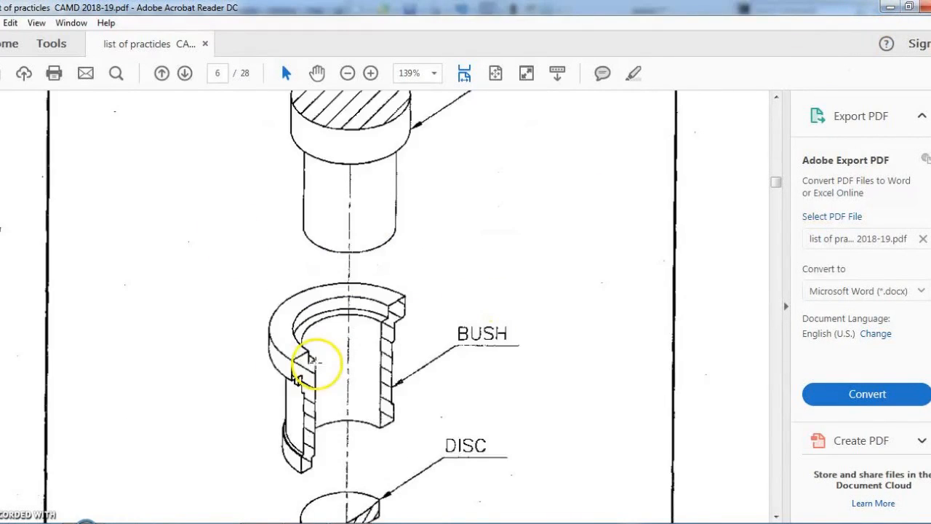
# Step: Examine the assembled view on page 7 and the sectional assembly drawing on page 8, and return to the SolidWorks assembly
pyautogui.scroll(-15, 308, 371)
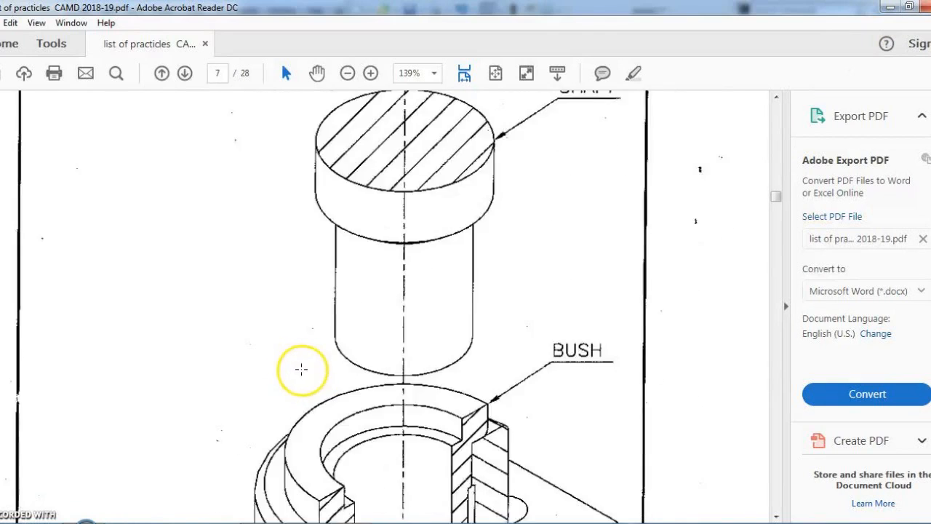
pyautogui.scroll(-2, 320, 437)
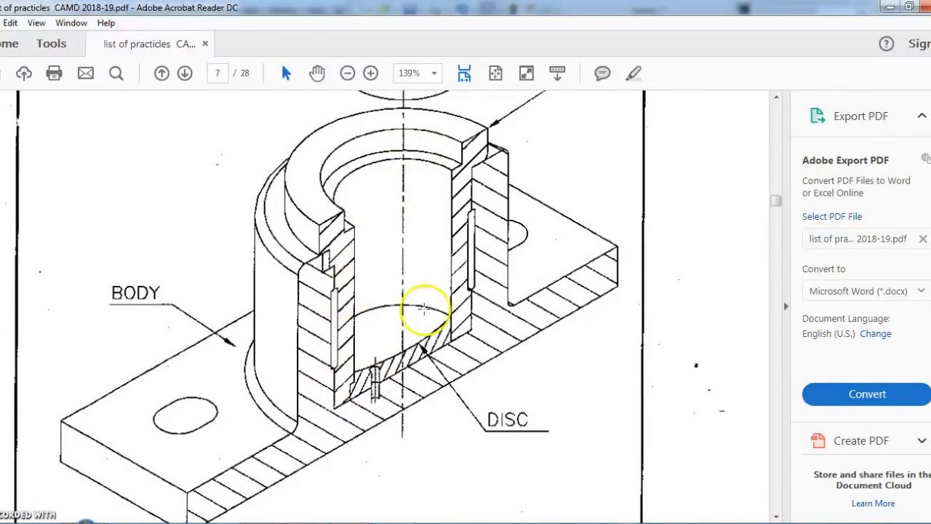
pyautogui.scroll(-20, 424, 309)
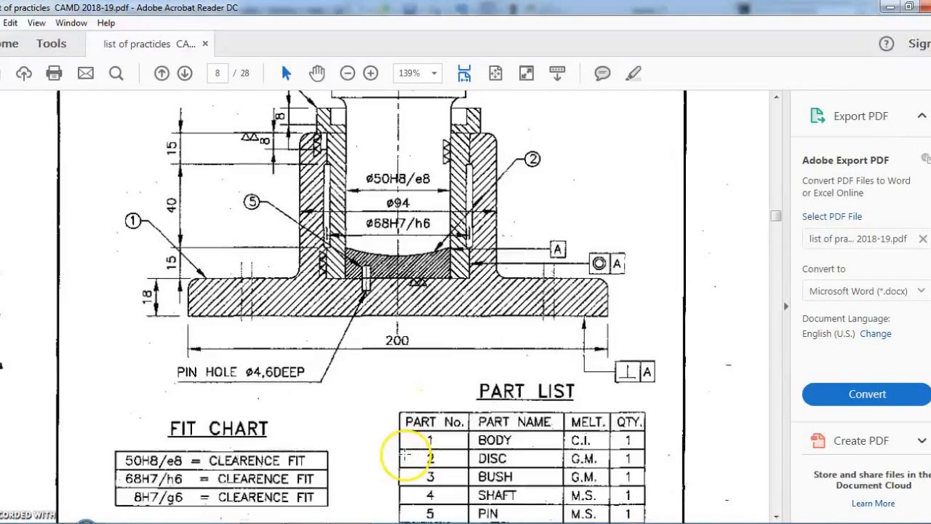
pyautogui.scroll(4, 397, 385)
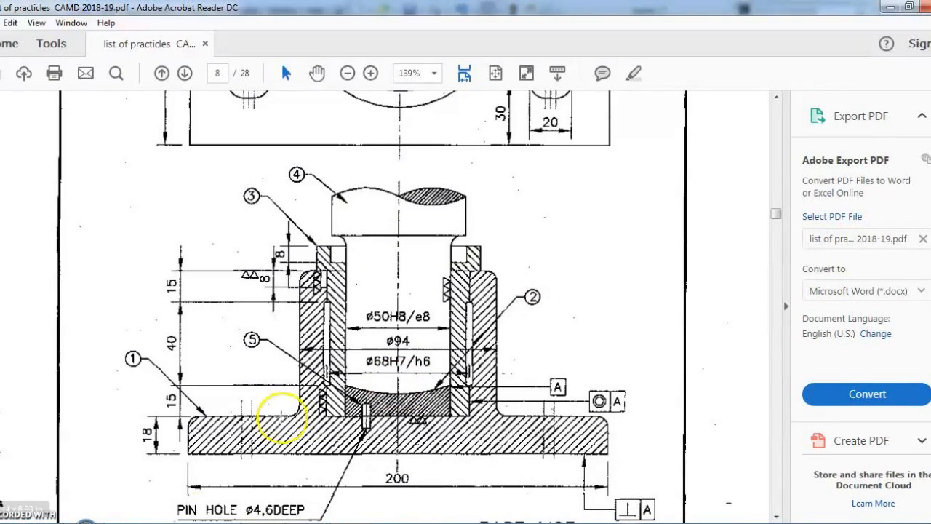
pyautogui.click(889, 10)
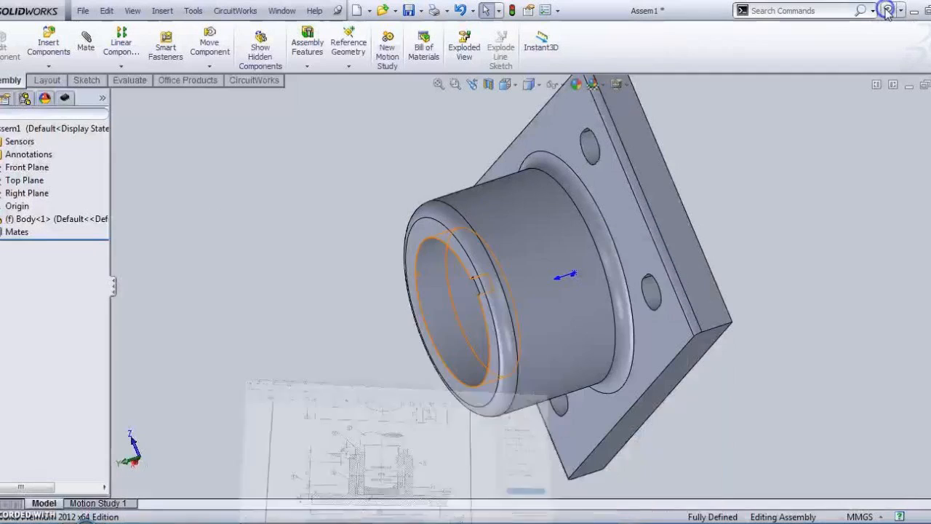
# Step: Insert PIN.SLDPRT into the assembly and place it in the empty space beside the body
pyautogui.moveTo(706, 291); pyautogui.dragTo(693, 242, button='middle')
pyautogui.click(509, 86)
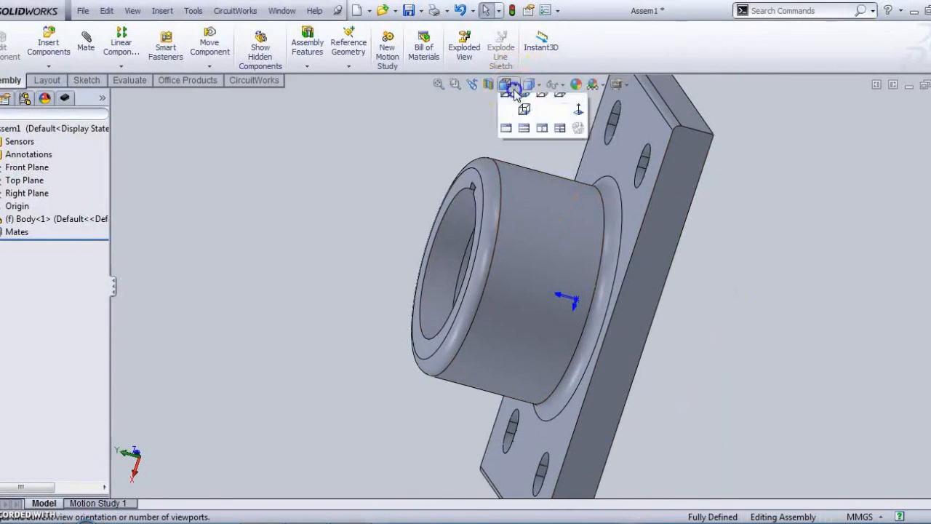
pyautogui.click(586, 124)
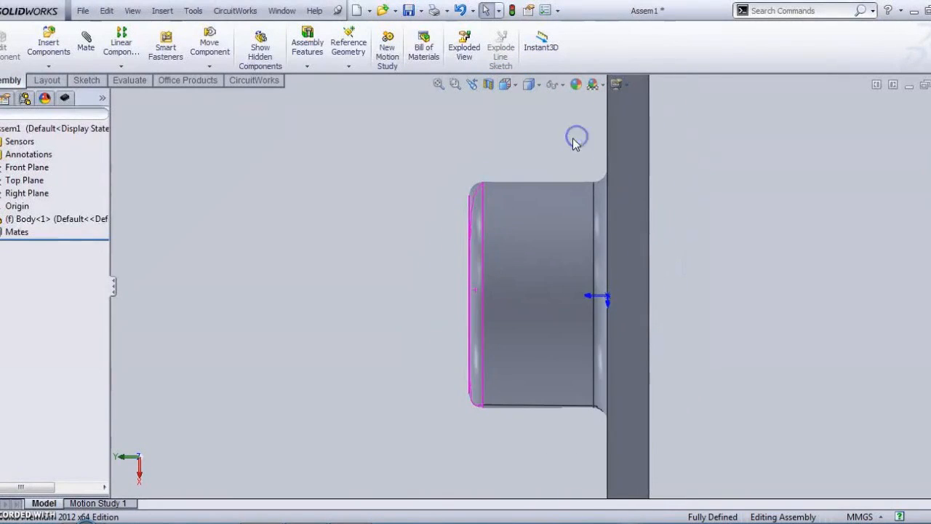
pyautogui.moveTo(546, 213); pyautogui.dragTo(696, 255, button='middle')
pyautogui.scroll(3, 717, 339)
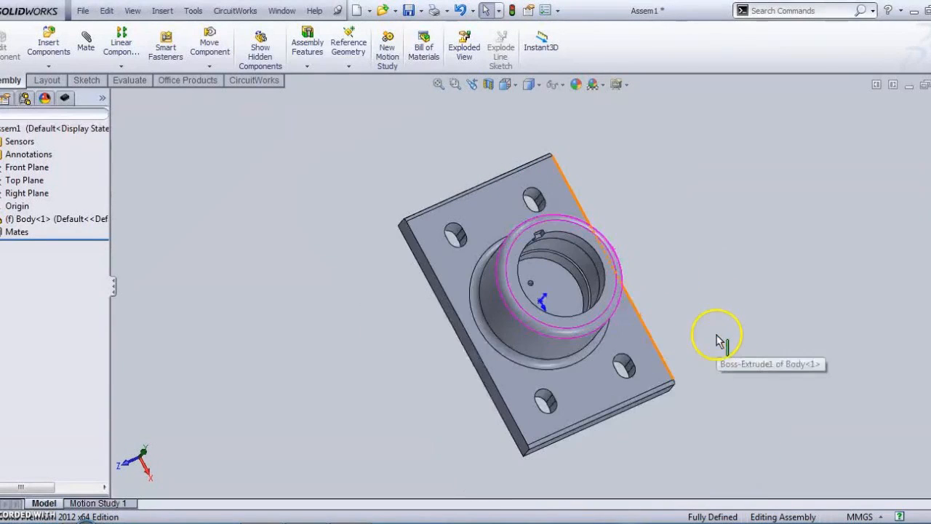
pyautogui.click(48, 44)
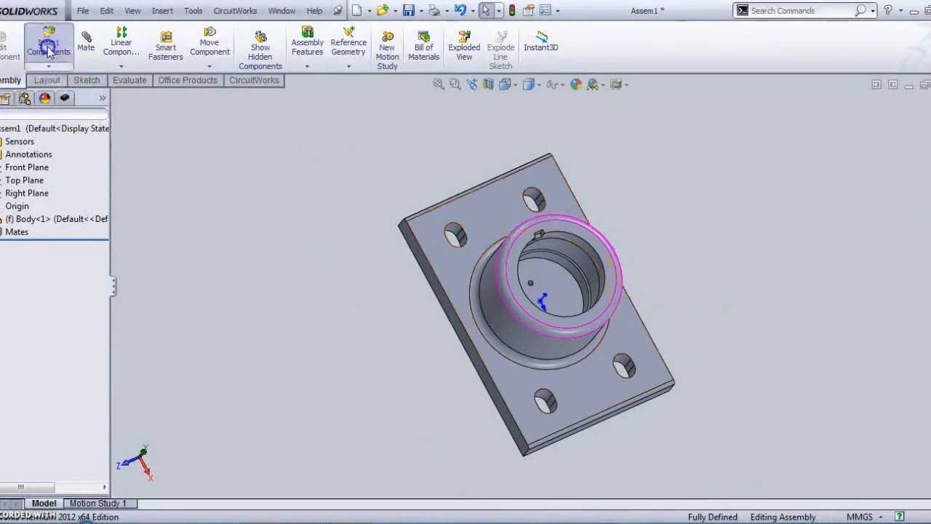
pyautogui.click(61, 381)
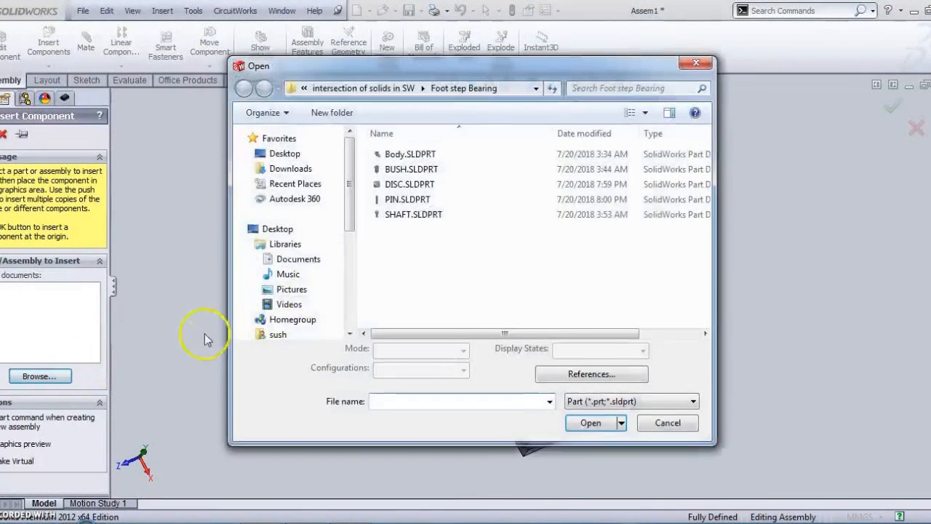
pyautogui.click(417, 198)
pyautogui.click(590, 423)
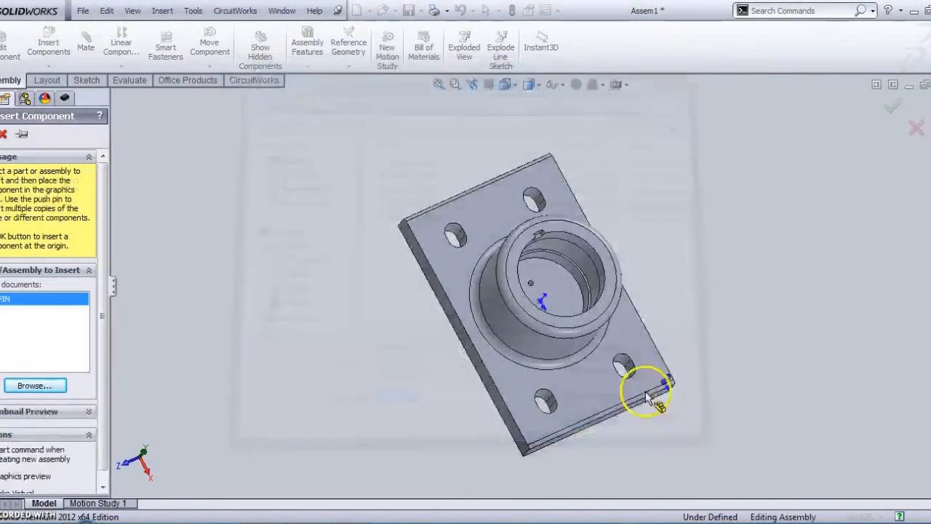
pyautogui.click(758, 247)
# Step: Add a concentric mate between the cylindrical face of the body's small pin hole and the pin's cylindrical face
pyautogui.scroll(-8, 757, 259)
pyautogui.moveTo(653, 267); pyautogui.dragTo(559, 322, button='middle')
pyautogui.scroll(10, 465, 388)
pyautogui.scroll(-4, 437, 335)
pyautogui.moveTo(557, 182); pyautogui.dragTo(550, 173, button='middle')
pyautogui.scroll(-3, 469, 174)
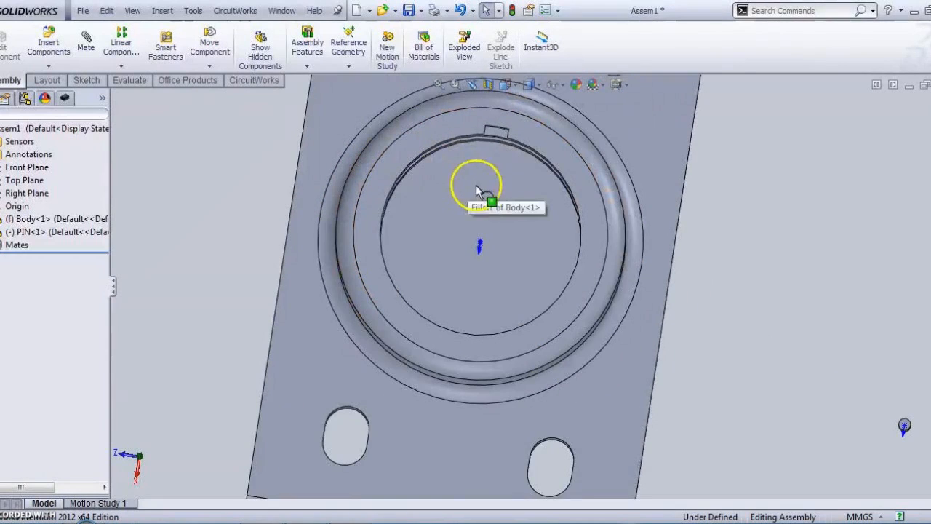
pyautogui.scroll(-3, 495, 218)
pyautogui.scroll(-3, 518, 257)
pyautogui.moveTo(499, 160); pyautogui.dragTo(478, 141, button='middle')
pyautogui.click(465, 133)
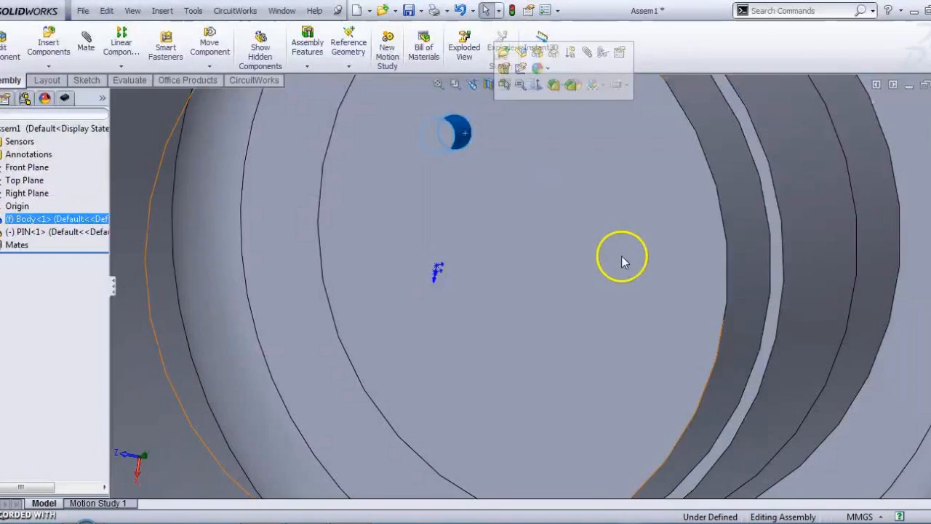
pyautogui.scroll(5, 621, 255)
pyautogui.scroll(-10, 725, 351)
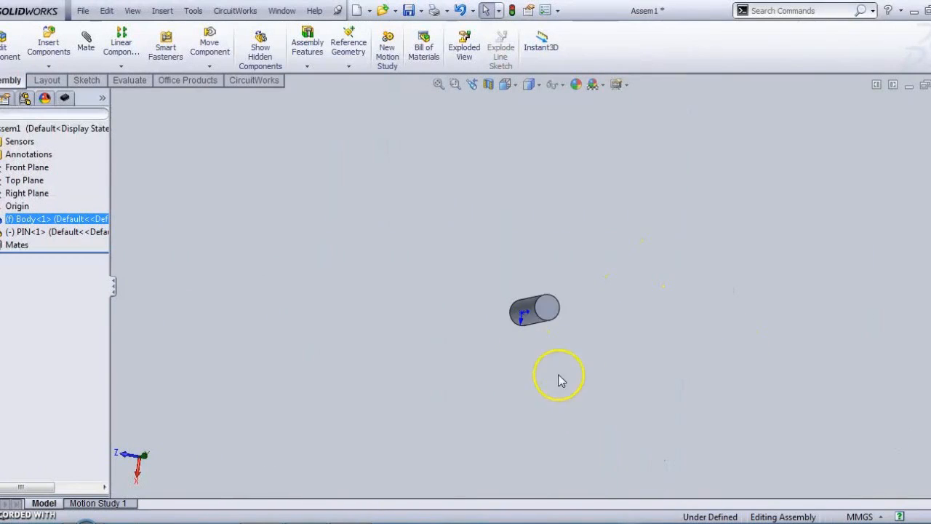
pyautogui.click(90, 43)
pyautogui.click(540, 230)
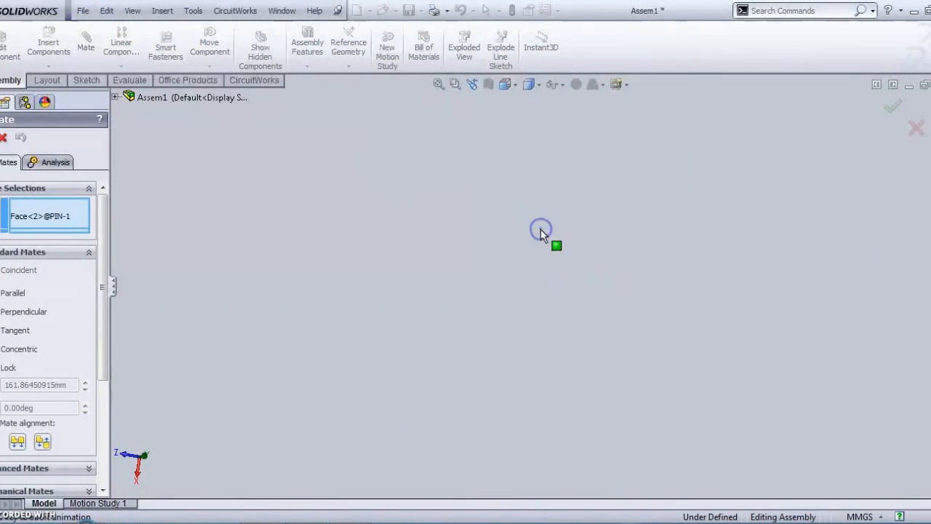
pyautogui.click(230, 237)
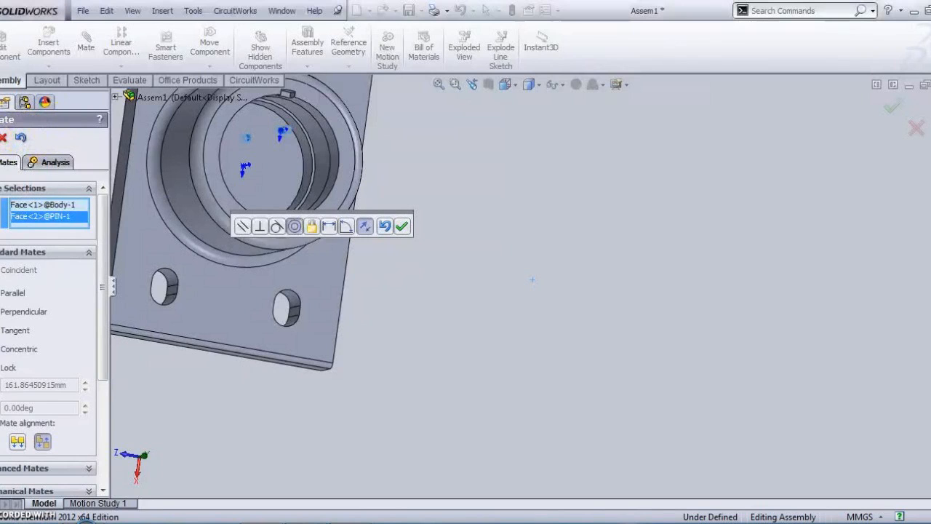
pyautogui.click(0, 138)
pyautogui.scroll(-10, 286, 141)
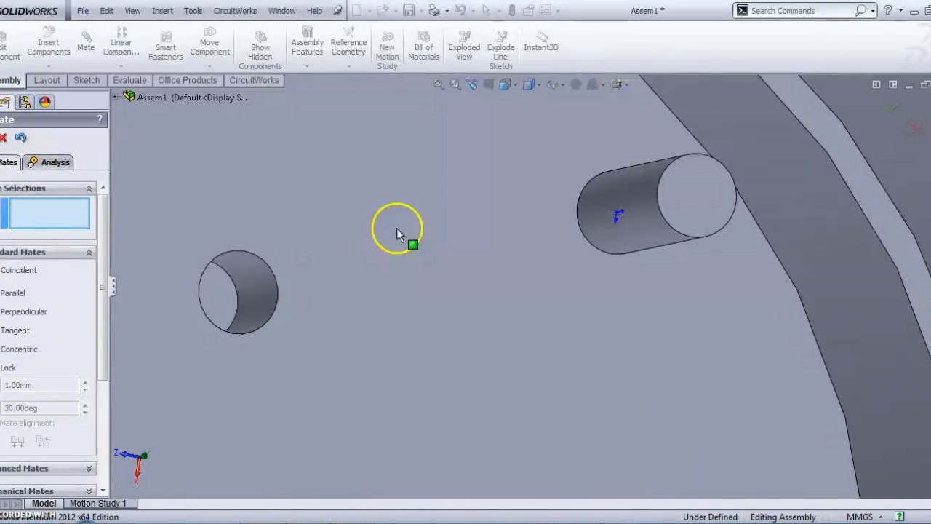
pyautogui.click(225, 300)
pyautogui.moveTo(493, 324); pyautogui.dragTo(577, 262, button='middle')
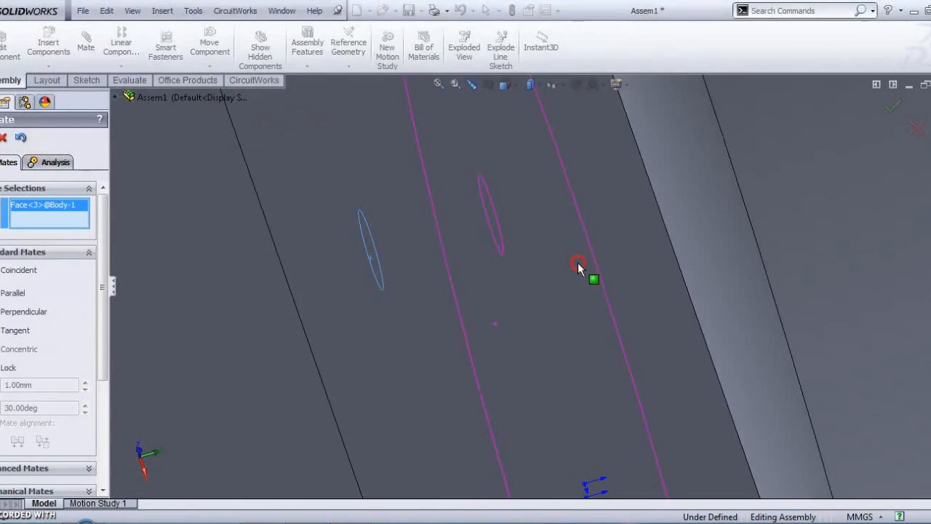
pyautogui.scroll(6, 690, 215)
pyautogui.scroll(5, 690, 214)
pyautogui.moveTo(704, 211); pyautogui.dragTo(715, 380, button='middle')
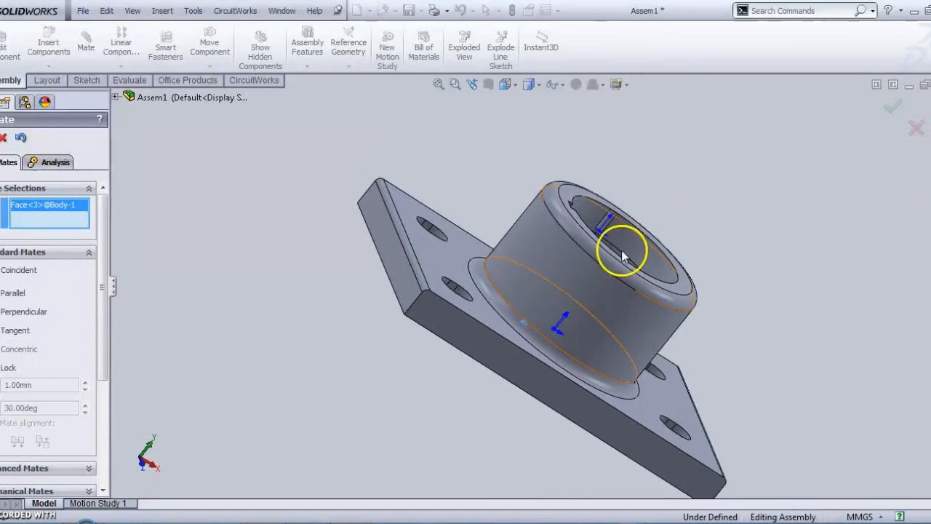
pyautogui.scroll(-5, 618, 245)
pyautogui.scroll(-2, 571, 226)
pyautogui.click(569, 195)
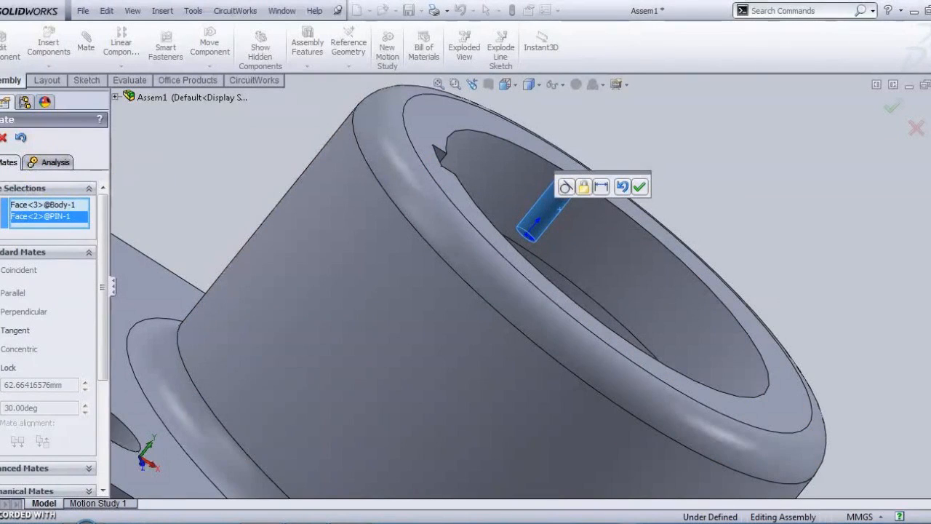
pyautogui.click(3, 138)
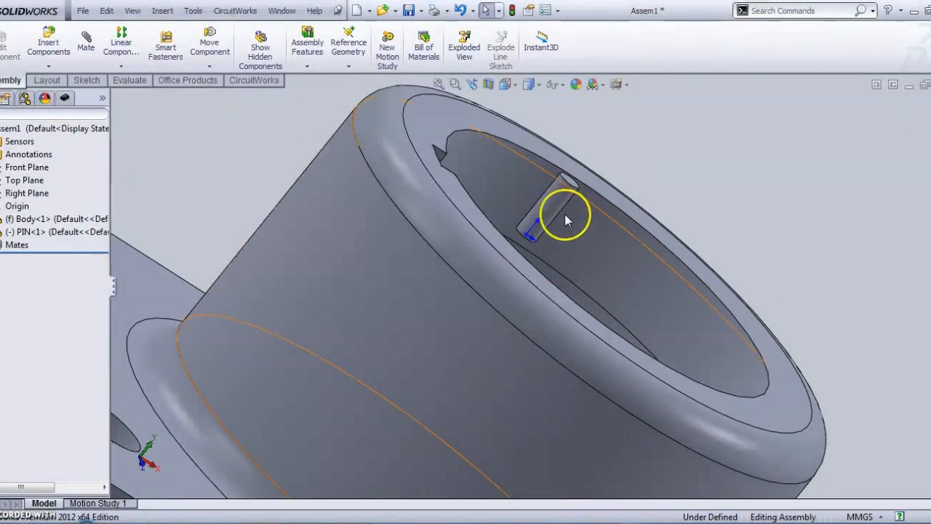
# Step: Move the pin up along its axis until it is clear of the body's bore
pyautogui.moveTo(550, 212); pyautogui.dragTo(663, 95)
pyautogui.click(735, 152)
pyautogui.moveTo(736, 152); pyautogui.dragTo(778, 136, button='middle')
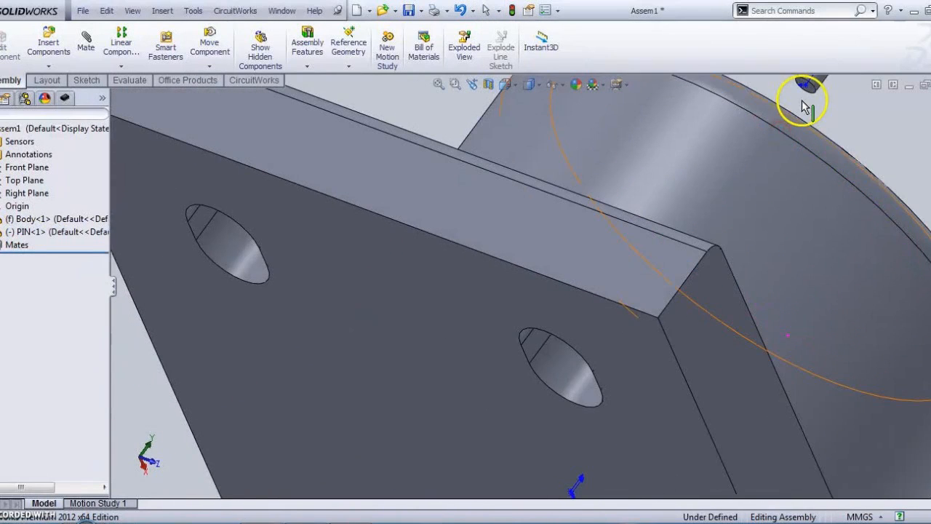
# Step: Add a coincident mate between the pin's bottom end face and the floor of the body's small pin hole
pyautogui.scroll(-6, 826, 104)
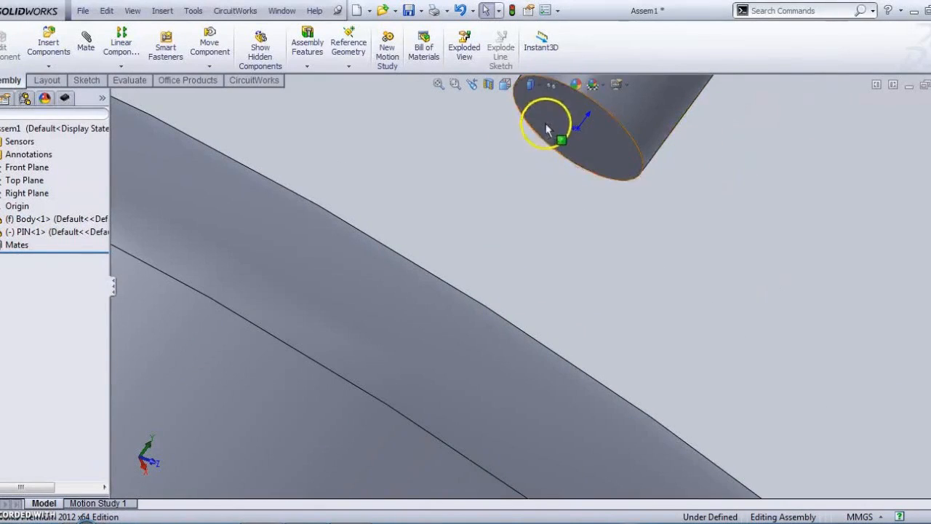
pyautogui.click(547, 130)
pyautogui.scroll(8, 630, 256)
pyautogui.moveTo(615, 282); pyautogui.dragTo(531, 446, button='middle')
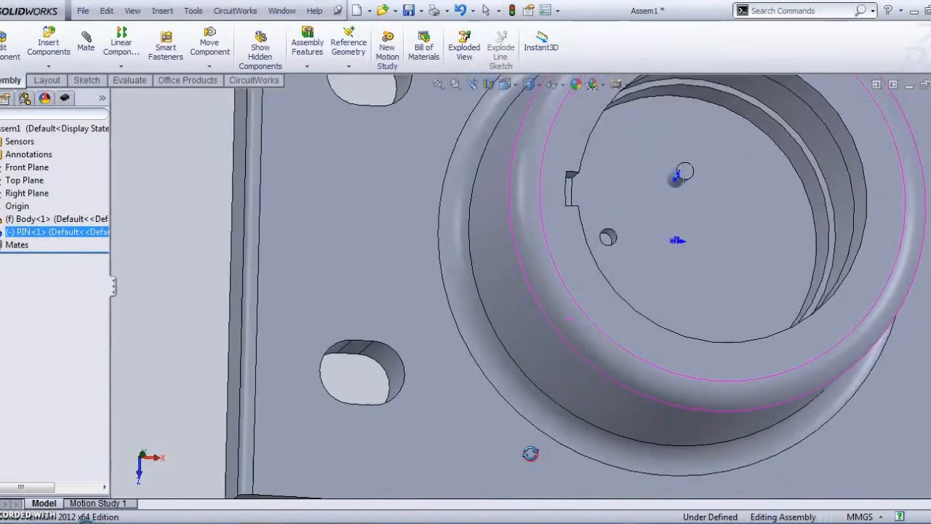
pyautogui.click(86, 42)
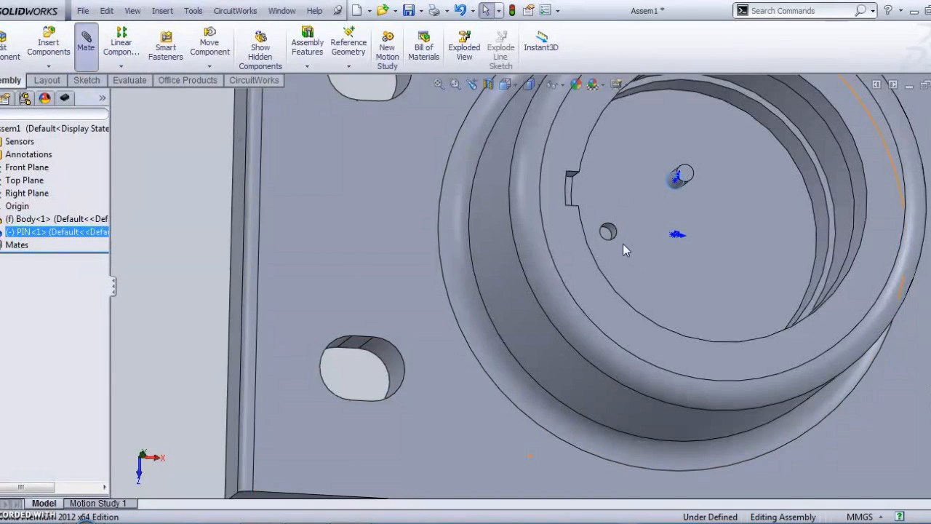
pyautogui.scroll(-6, 623, 243)
pyautogui.click(549, 240)
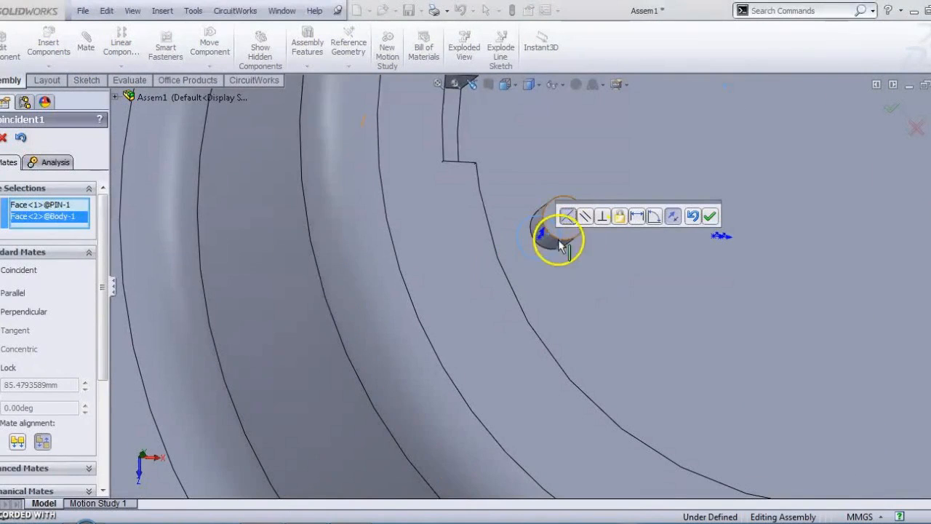
pyautogui.scroll(5, 623, 259)
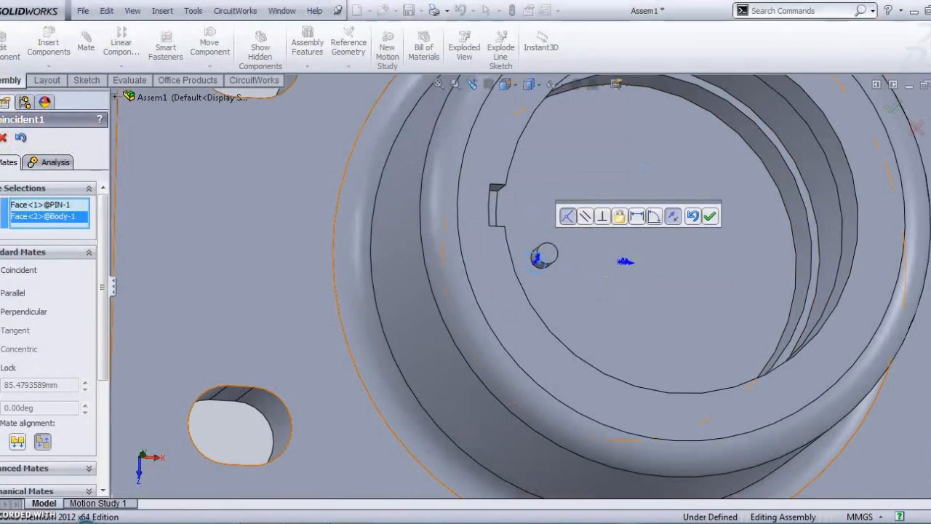
pyautogui.click(0, 137)
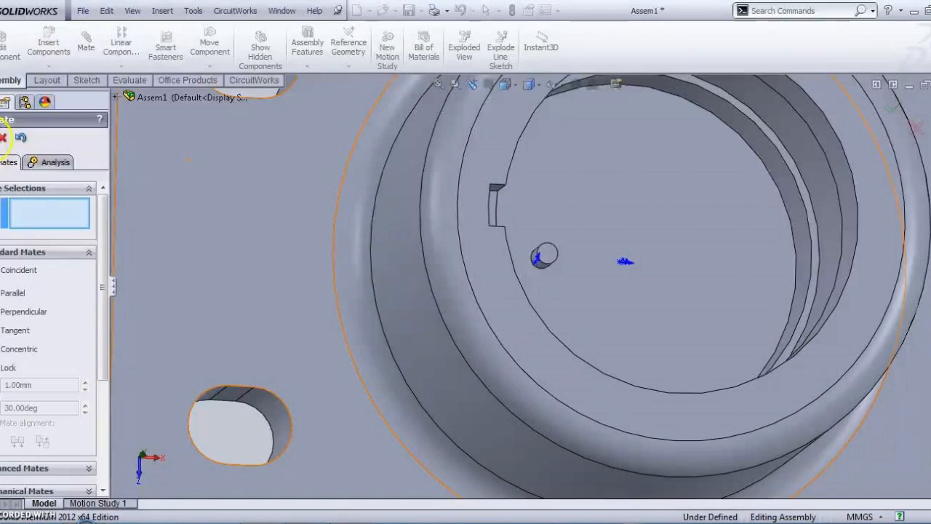
pyautogui.press('Escape')
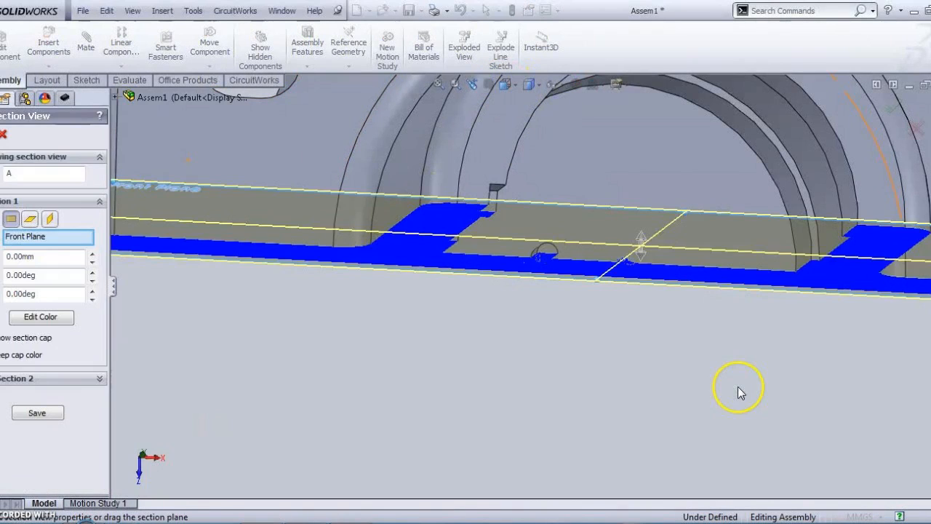
# Step: Examine how the pin sits in the body with a section view on the Front Plane, and turn the section off
pyautogui.moveTo(736, 392); pyautogui.dragTo(735, 169, button='middle')
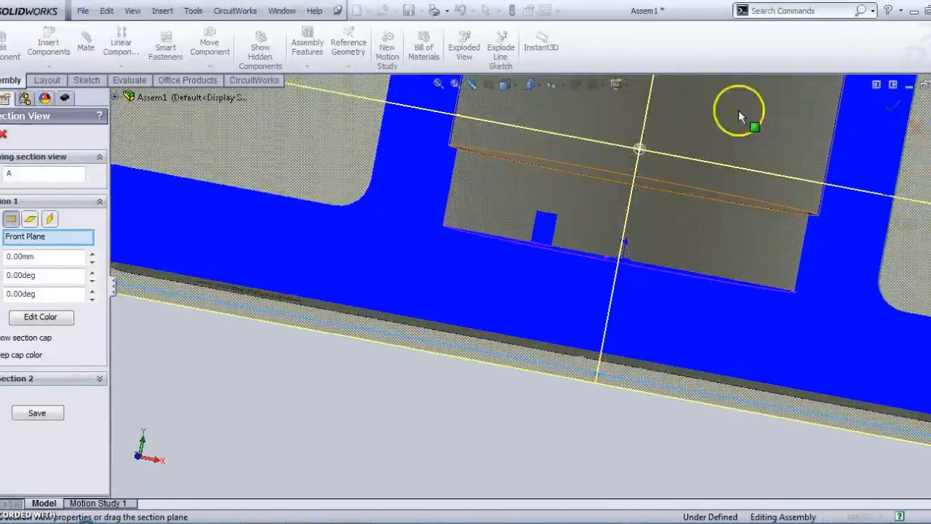
pyautogui.click(893, 108)
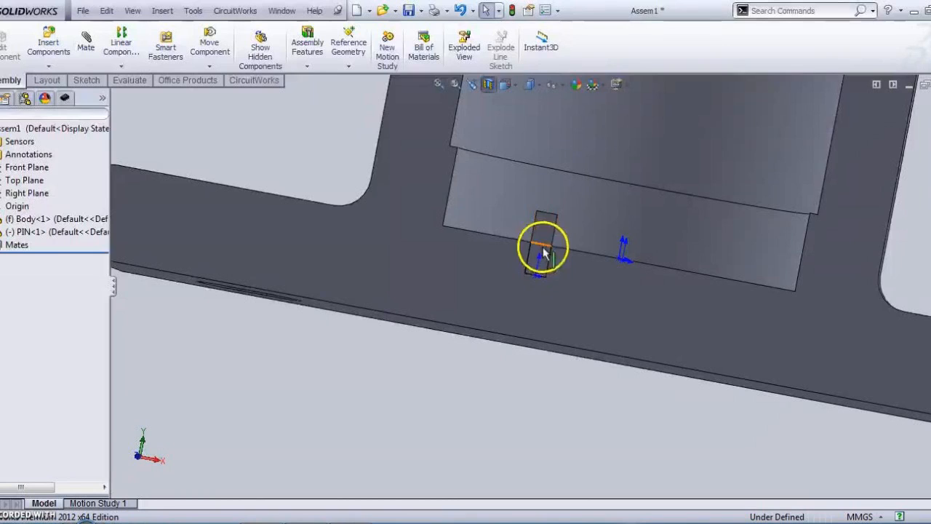
pyautogui.scroll(5, 600, 251)
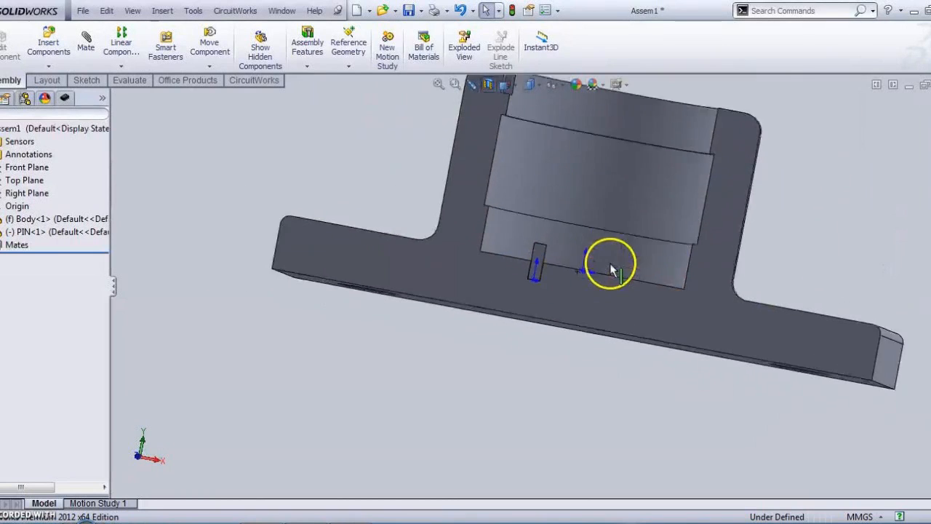
pyautogui.click(488, 84)
# Step: Insert DISC.SLDPRT into the assembly and place it in the empty space beside the body
pyautogui.click(44, 47)
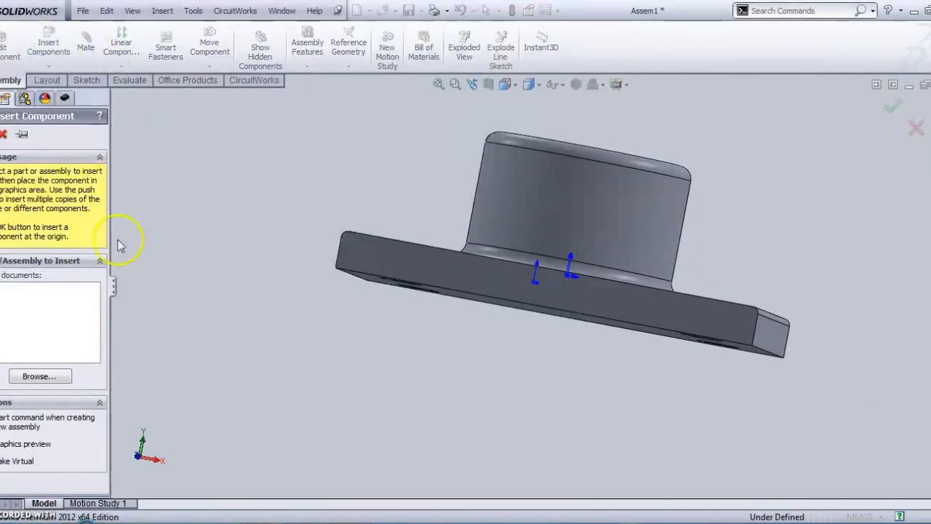
pyautogui.click(56, 377)
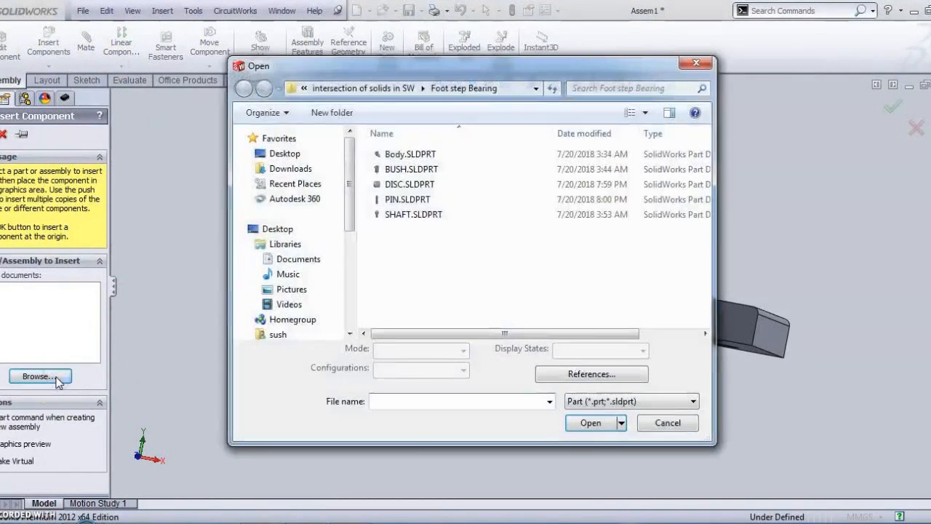
pyautogui.click(408, 184)
pyautogui.click(574, 420)
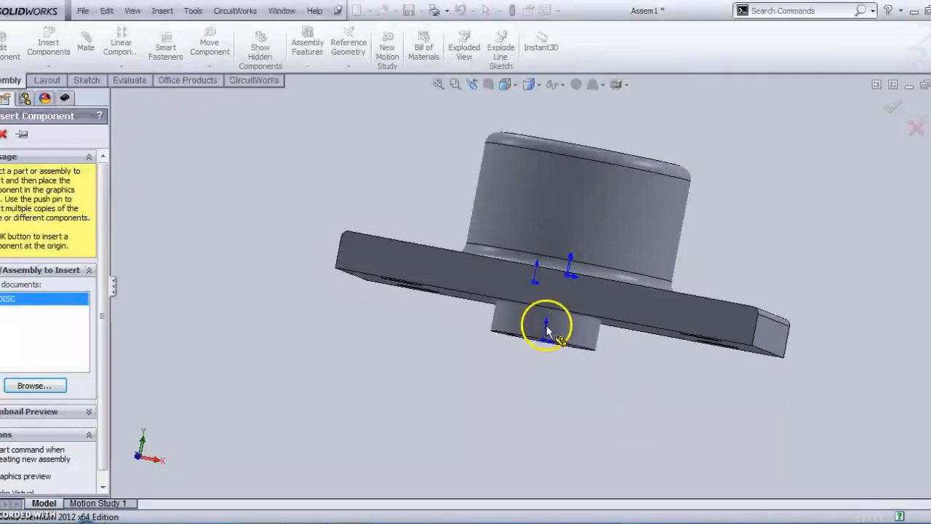
pyautogui.click(247, 181)
pyautogui.moveTo(335, 192); pyautogui.dragTo(357, 222, button='middle')
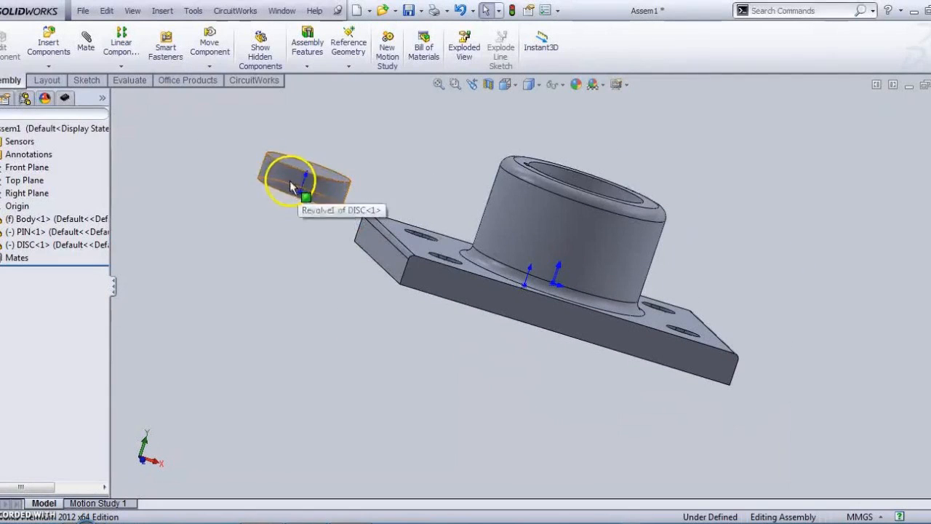
# Step: Add a concentric mate between the disc's outer cylindrical face and the body's outer cylindrical face
pyautogui.click(304, 186)
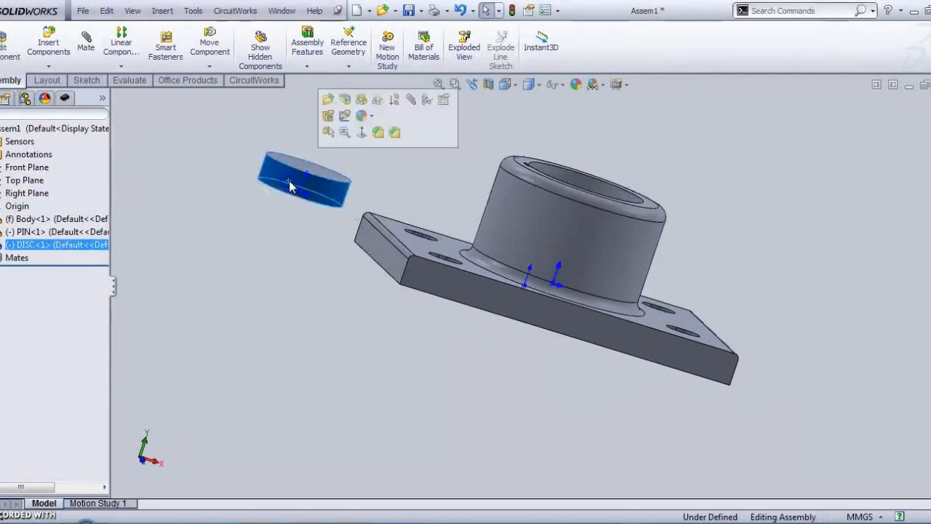
pyautogui.click(89, 45)
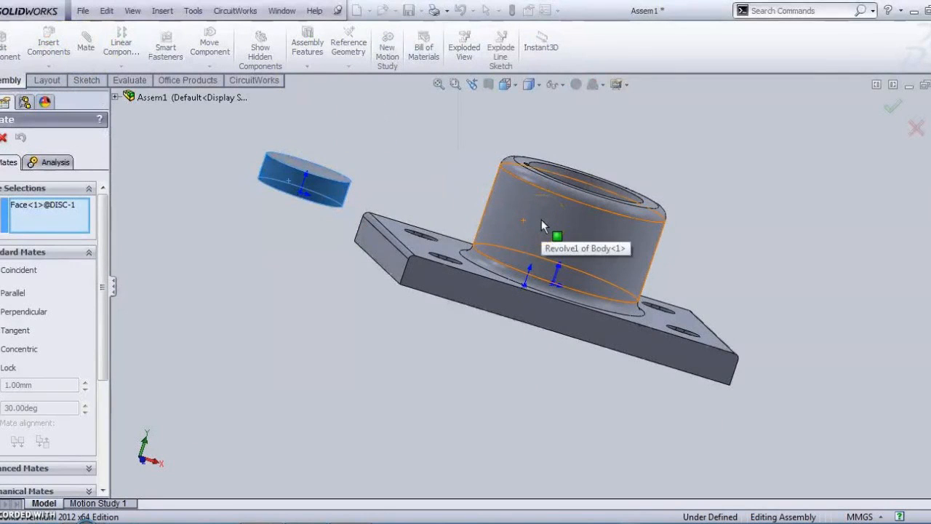
pyautogui.click(541, 220)
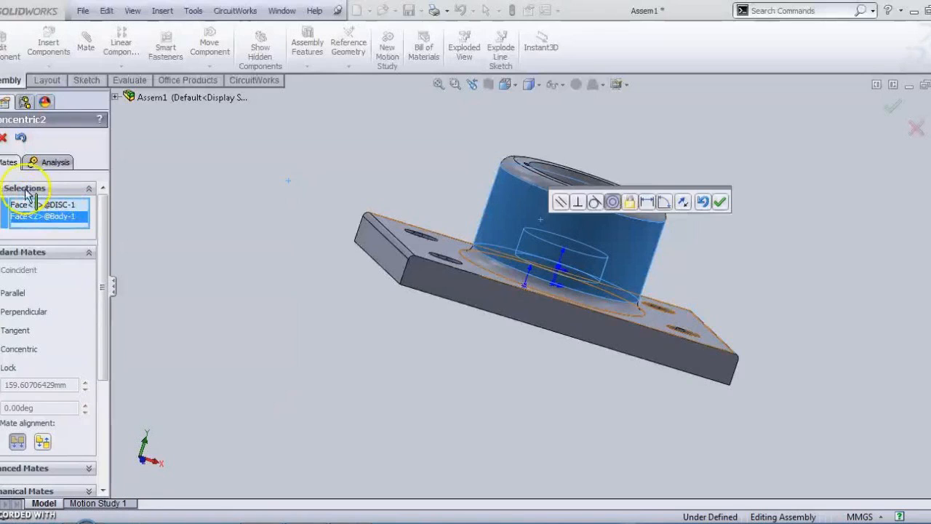
pyautogui.rightClick(651, 285)
# Step: Move the disc up along the shared axis until it is clear of the body
pyautogui.moveTo(655, 270); pyautogui.dragTo(623, 243, button='middle')
pyautogui.moveTo(574, 240); pyautogui.dragTo(584, 99)
pyautogui.moveTo(684, 96); pyautogui.dragTo(584, 209, button='middle')
# Step: Add a concentric mate between the cylindrical face of the disc's small hole and the pin's cylindrical face
pyautogui.scroll(-8, 585, 210)
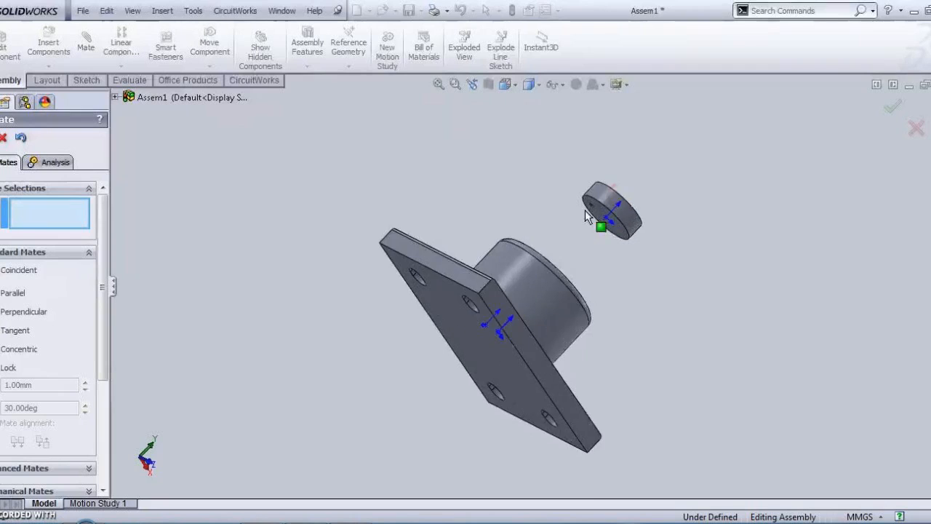
pyautogui.scroll(-2, 626, 262)
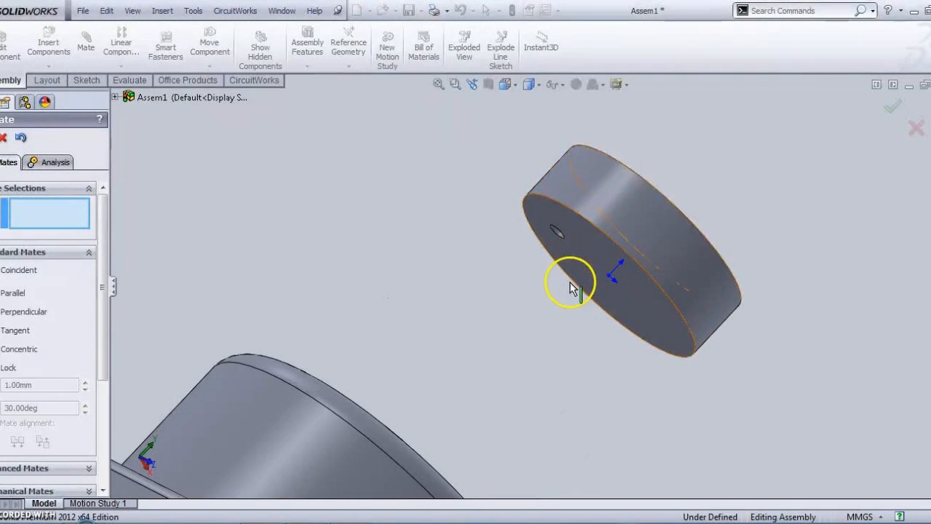
pyautogui.scroll(-4, 571, 280)
pyautogui.scroll(3, 557, 239)
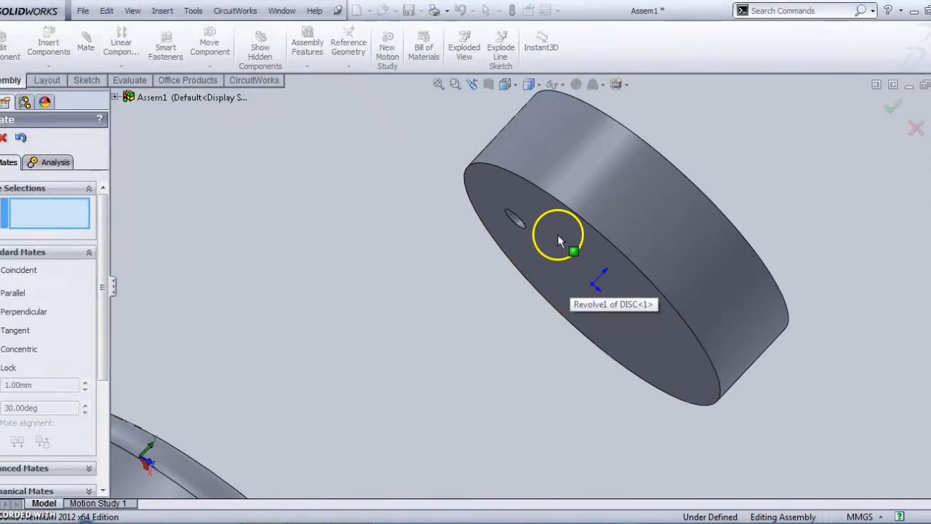
pyautogui.scroll(-2, 559, 240)
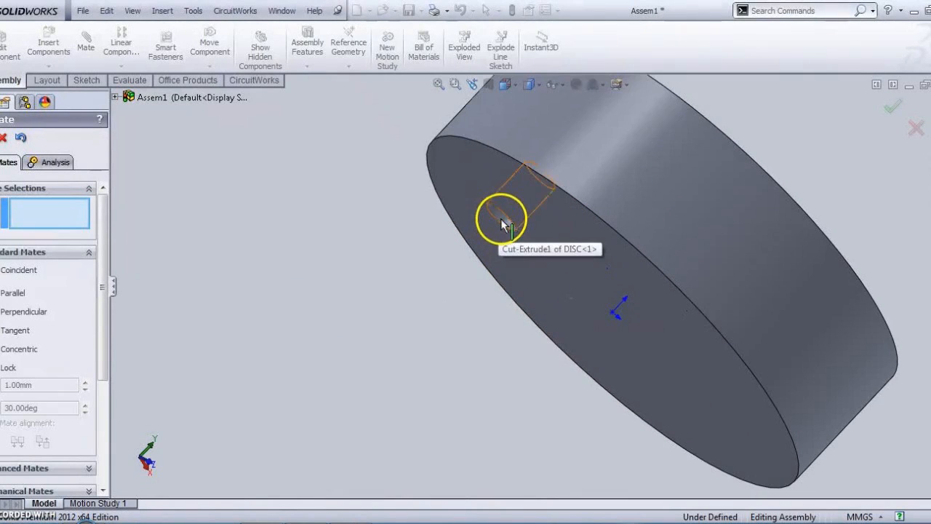
pyautogui.scroll(-5, 500, 218)
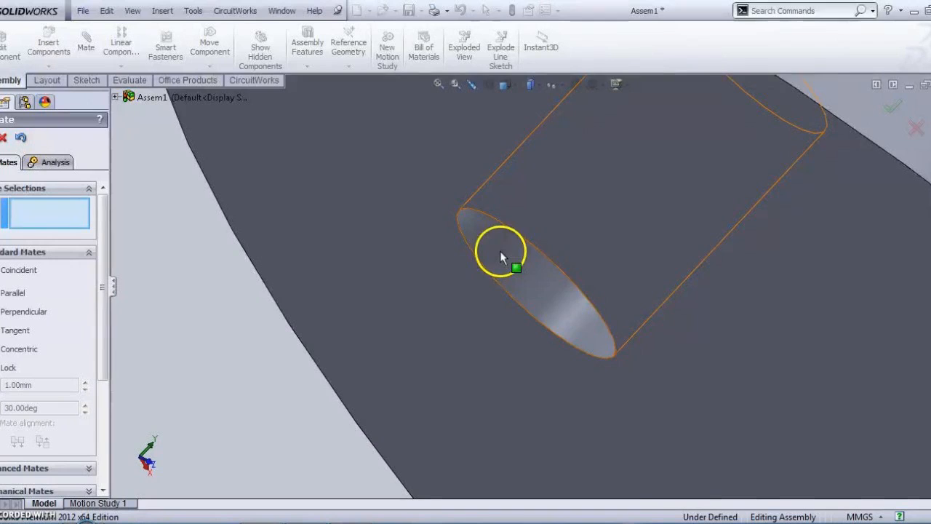
pyautogui.click(500, 253)
pyautogui.scroll(4, 509, 291)
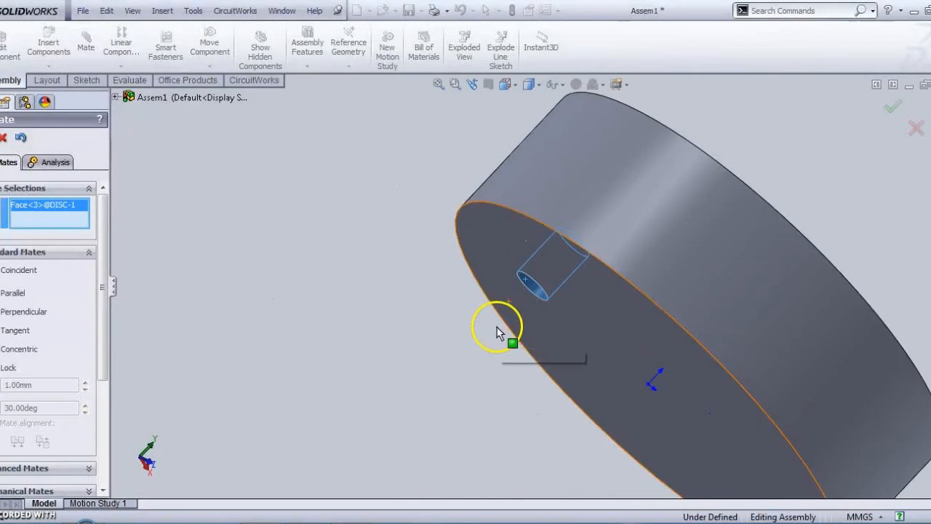
pyautogui.scroll(6, 451, 356)
pyautogui.moveTo(414, 390); pyautogui.dragTo(418, 420, button='middle')
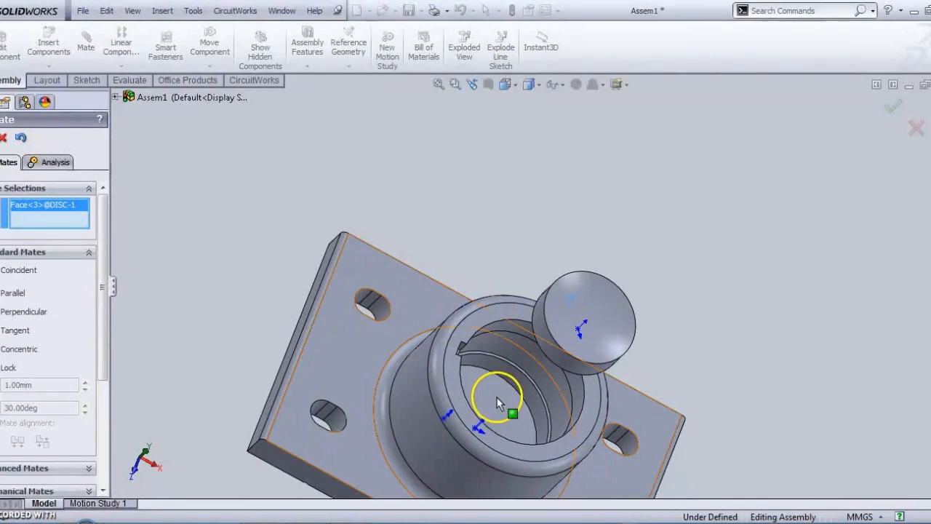
pyautogui.scroll(-5, 497, 398)
pyautogui.moveTo(500, 376); pyautogui.dragTo(457, 307, button='middle')
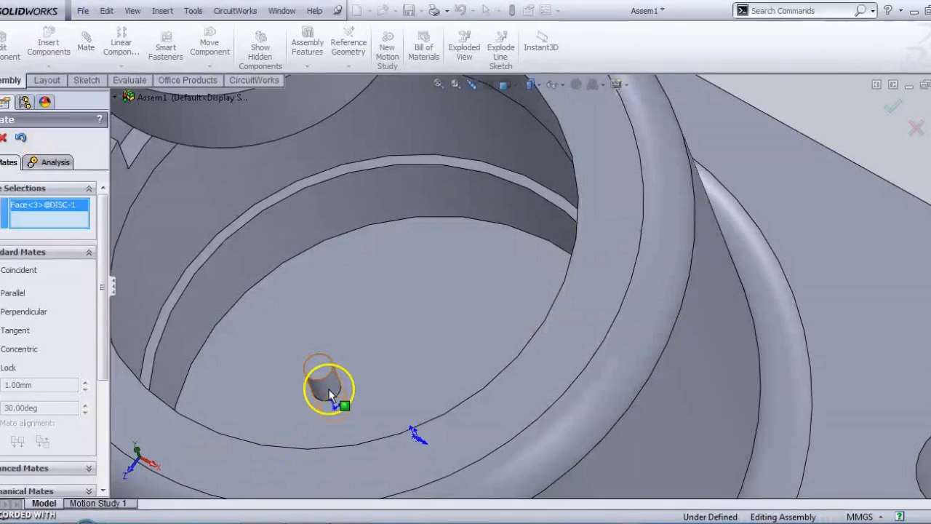
pyautogui.click(329, 389)
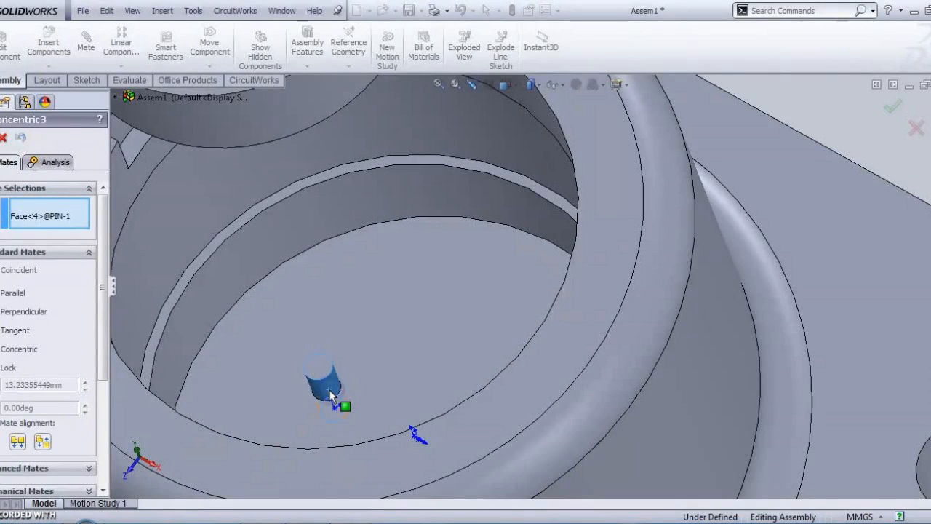
pyautogui.click(330, 392)
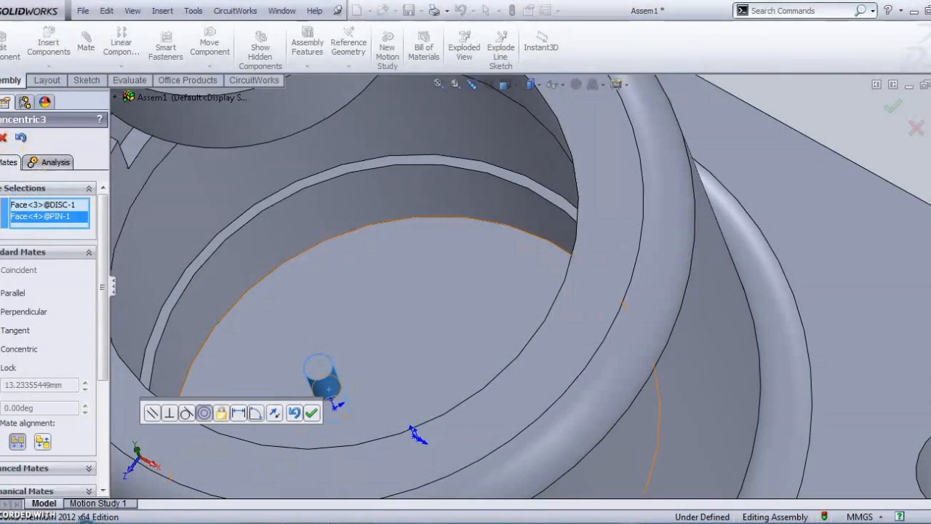
pyautogui.click(312, 413)
# Step: Add a coincident mate between the disc's flat underside and the floor of the body's bore, and finish mating
pyautogui.scroll(5, 497, 338)
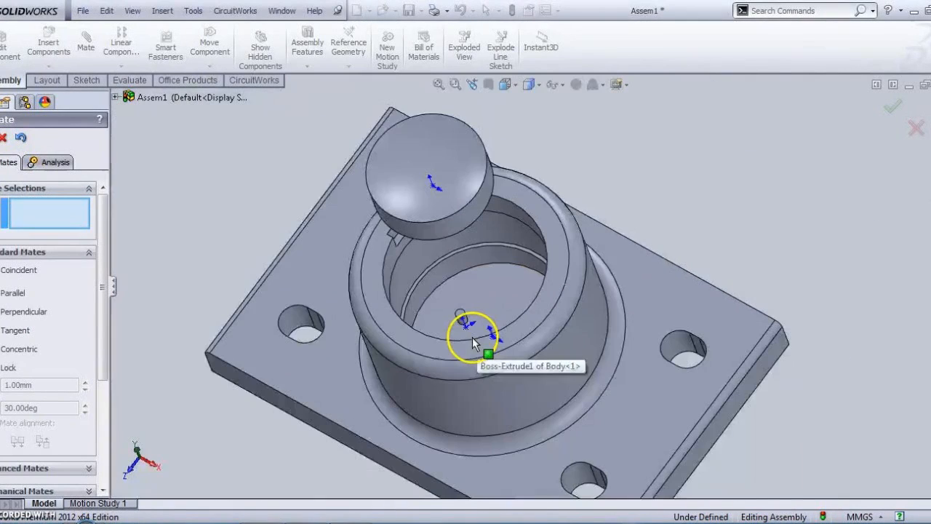
pyautogui.moveTo(466, 312); pyautogui.dragTo(457, 151, button='middle')
pyautogui.scroll(5, 423, 185)
pyautogui.scroll(-6, 466, 218)
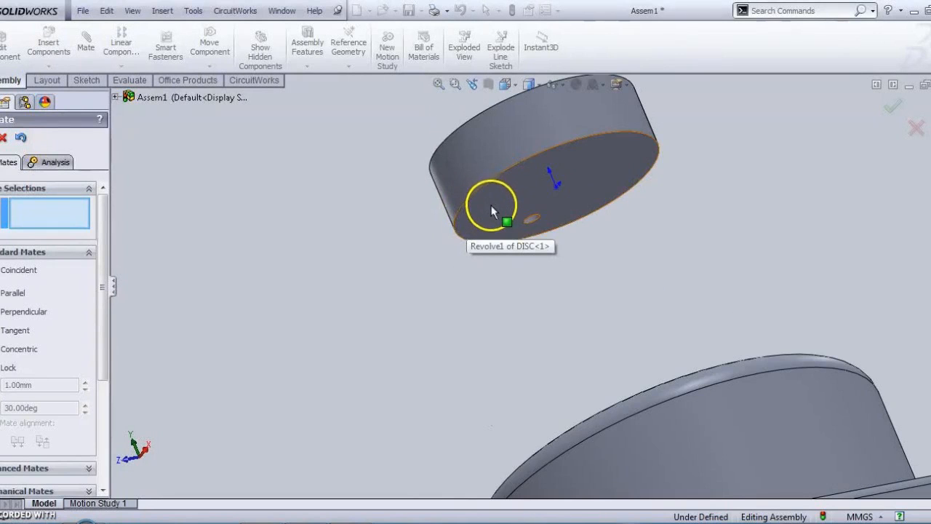
pyautogui.click(490, 207)
pyautogui.scroll(3, 580, 294)
pyautogui.moveTo(550, 284); pyautogui.dragTo(597, 454, button='middle')
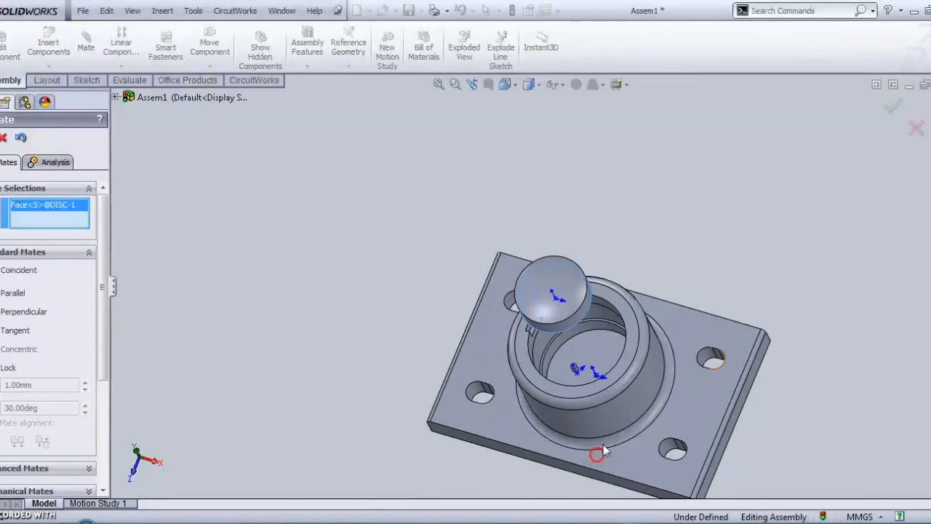
pyautogui.click(592, 358)
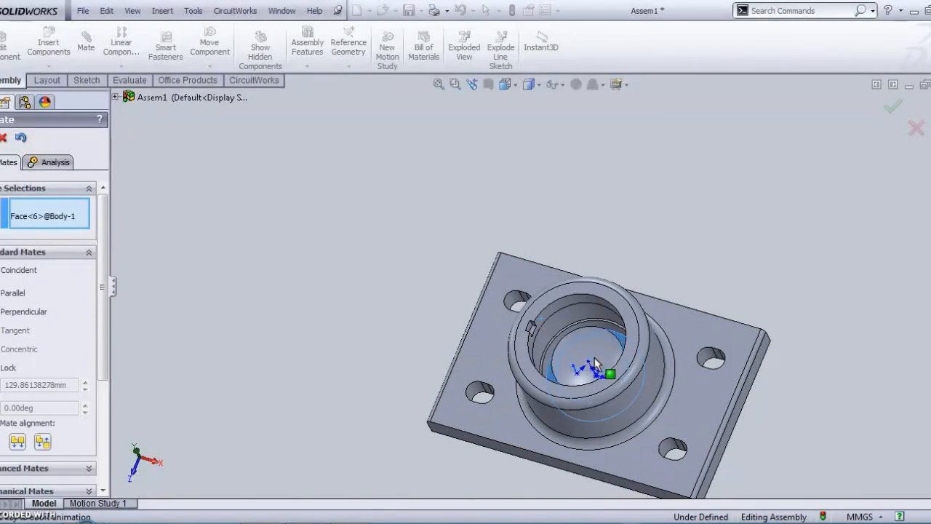
pyautogui.click(2, 137)
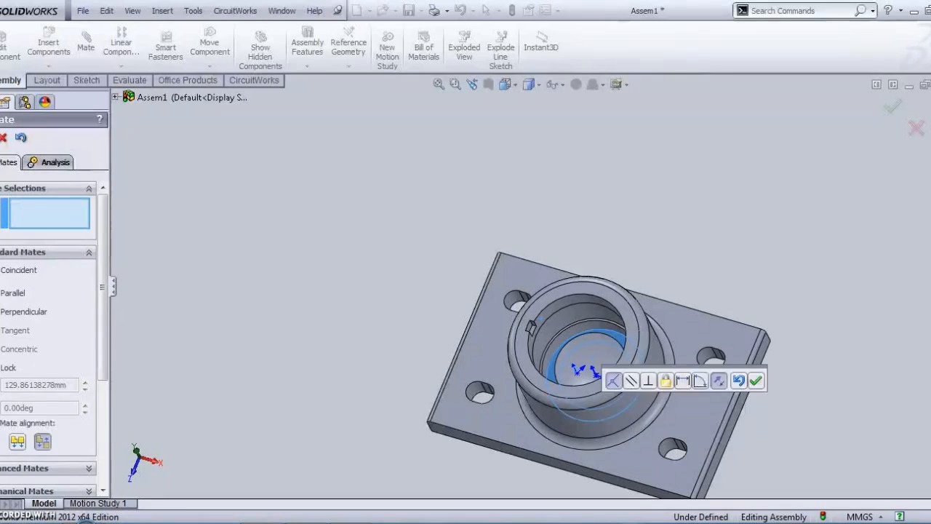
pyautogui.moveTo(699, 376); pyautogui.dragTo(647, 369, button='middle')
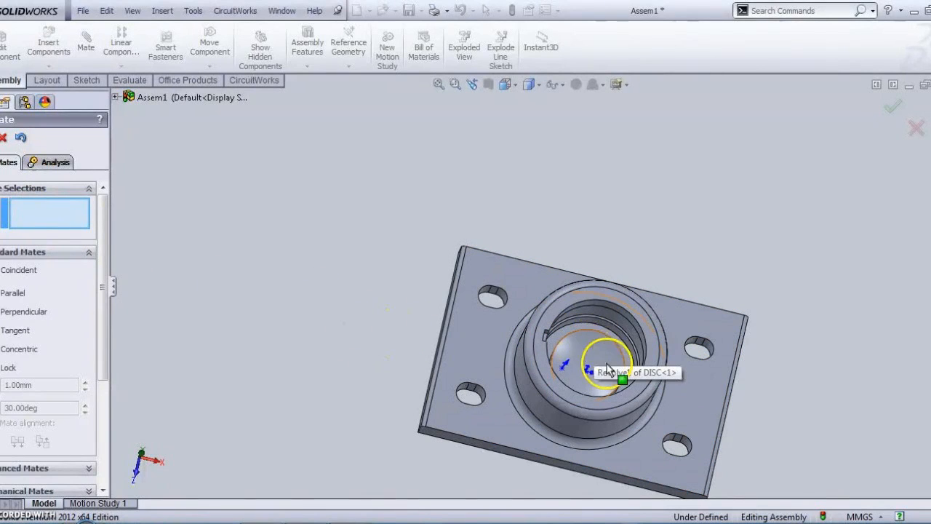
pyautogui.scroll(-1, 591, 352)
pyautogui.scroll(1, 586, 313)
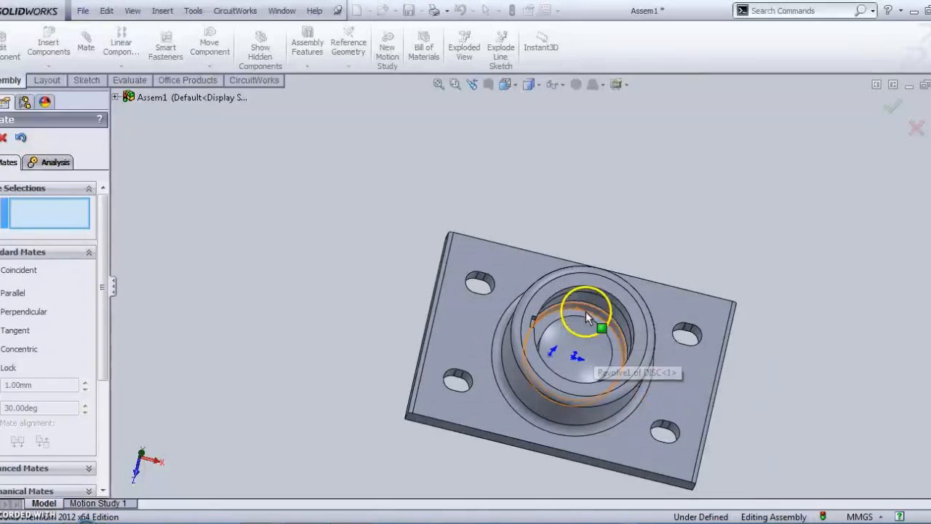
pyautogui.click(891, 107)
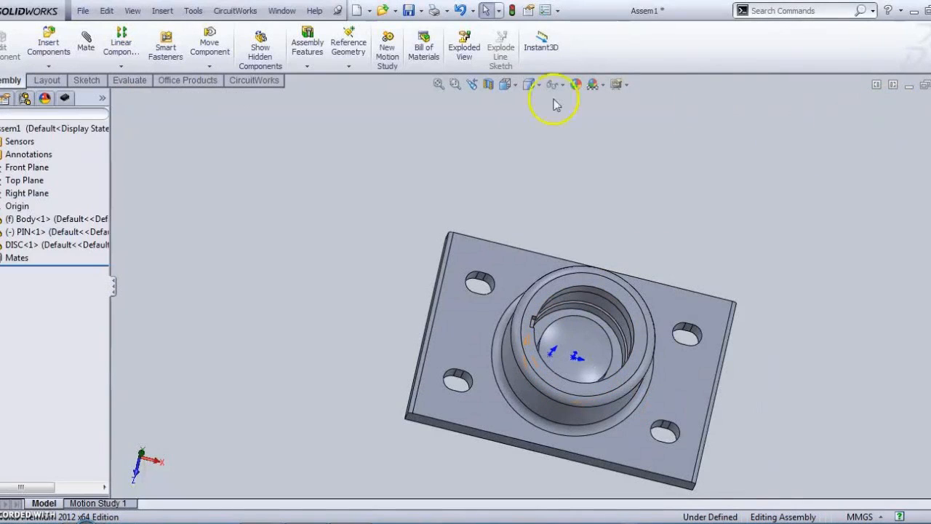
# Step: Inspect how the pin and disc sit in the body with a section view on the Front Plane, and turn the section off
pyautogui.click(488, 86)
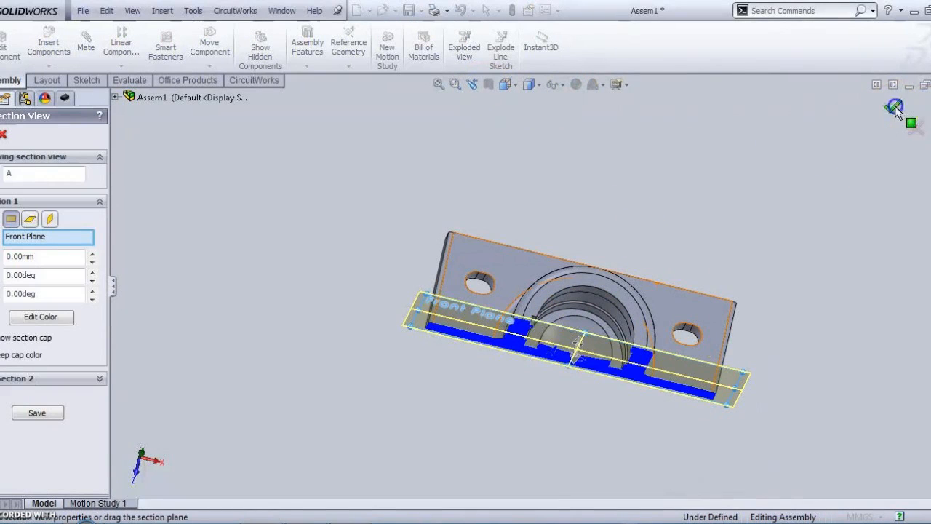
pyautogui.click(895, 109)
pyautogui.moveTo(800, 388); pyautogui.dragTo(873, 155, button='middle')
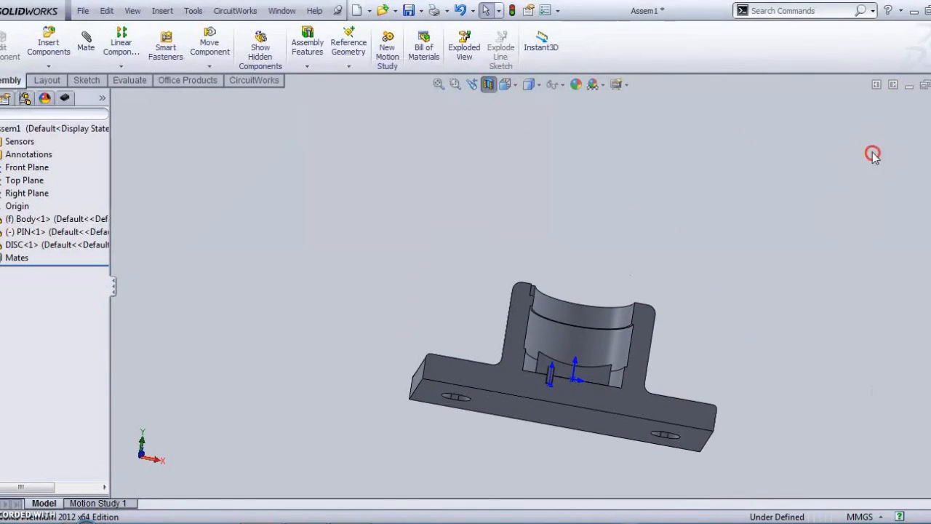
pyautogui.scroll(-10, 565, 349)
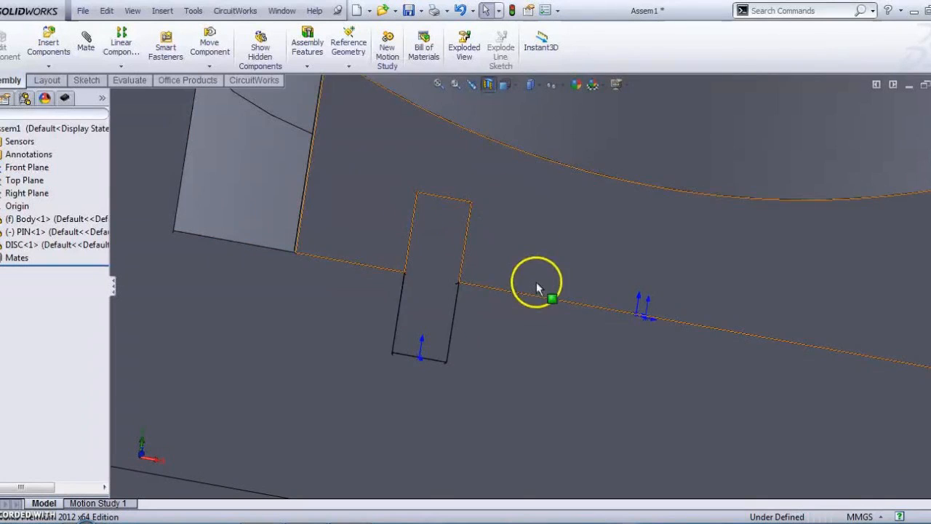
pyautogui.scroll(8, 534, 285)
pyautogui.moveTo(529, 312); pyautogui.dragTo(509, 411, button='middle')
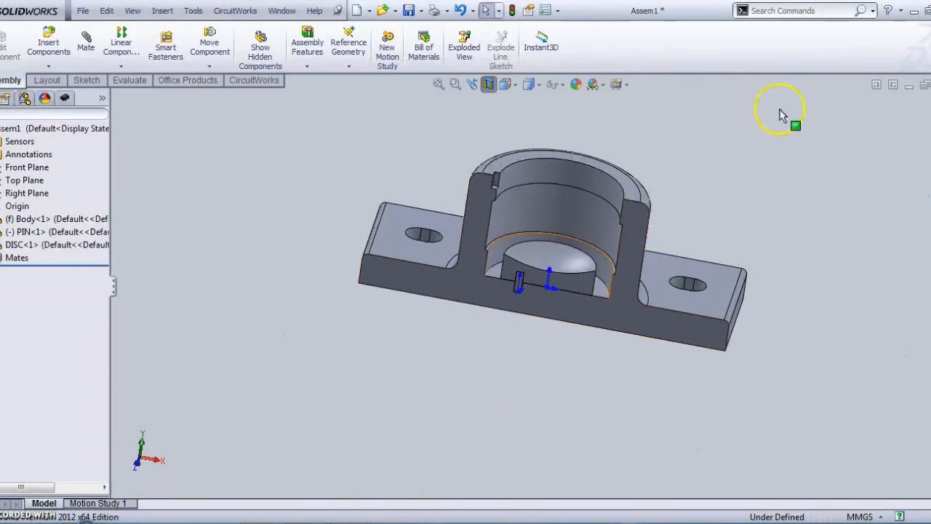
pyautogui.click(488, 84)
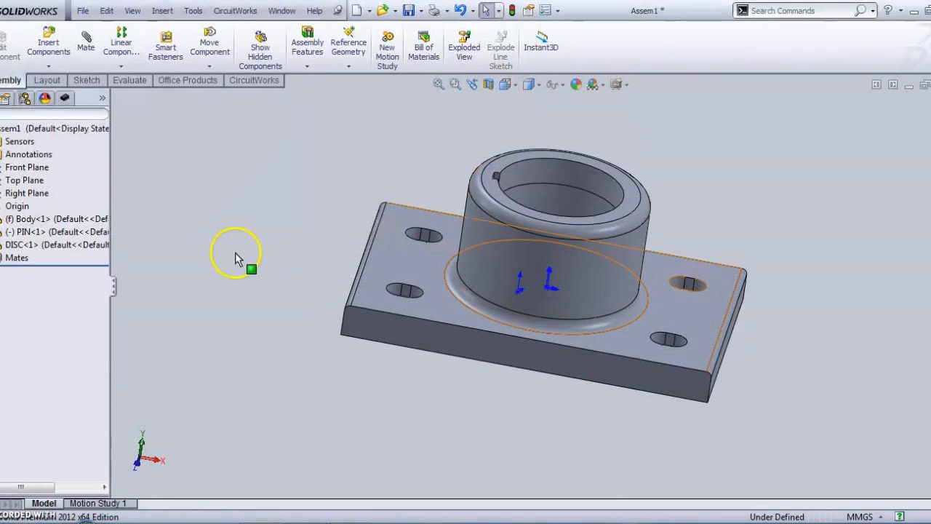
# Step: Insert BUSH.SLDPRT into the assembly and place it in the empty space beside the body
pyautogui.click(47, 38)
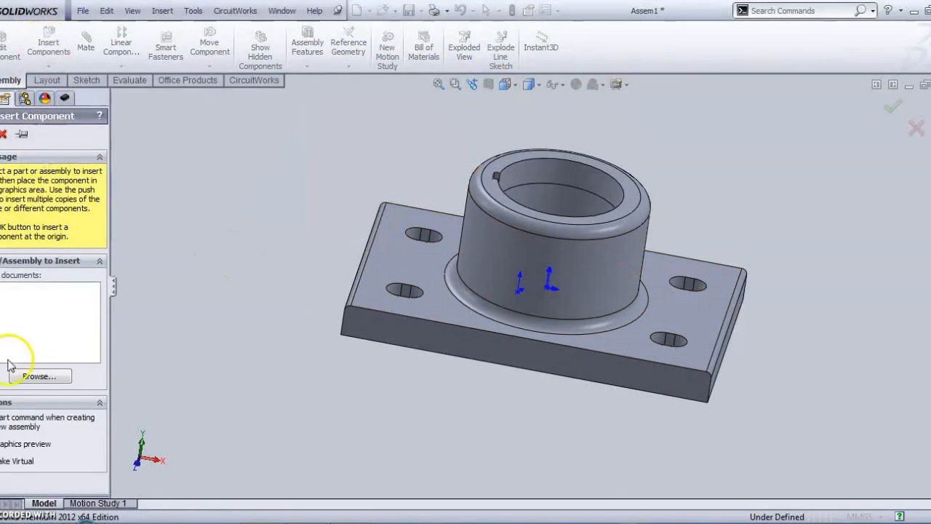
pyautogui.click(23, 383)
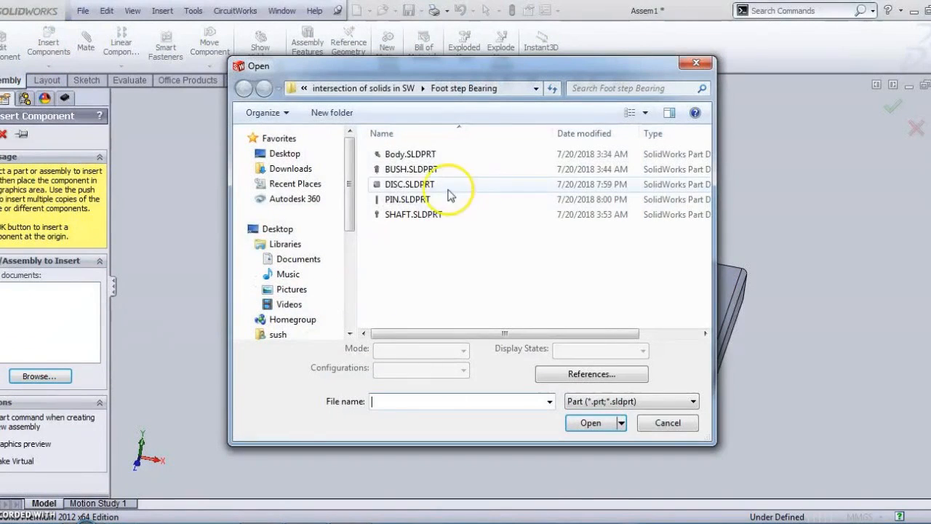
pyautogui.click(412, 169)
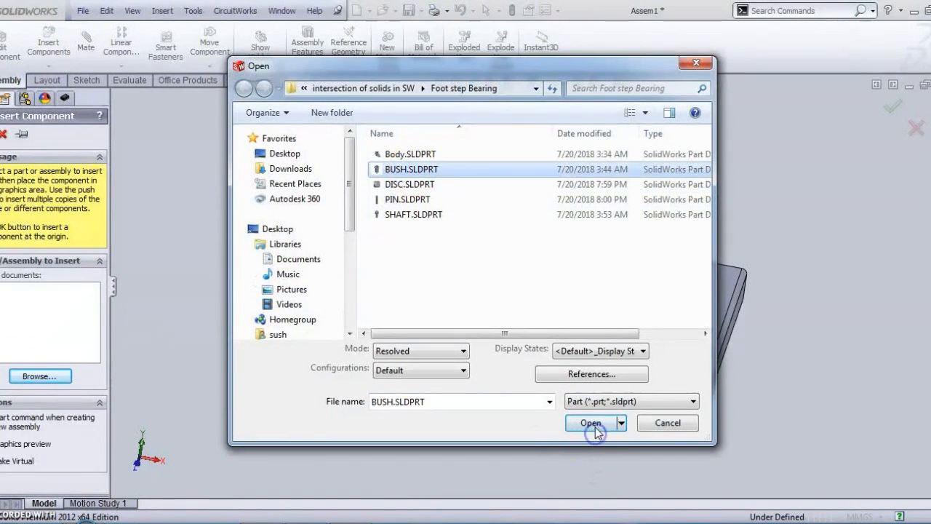
pyautogui.click(590, 422)
pyautogui.click(272, 195)
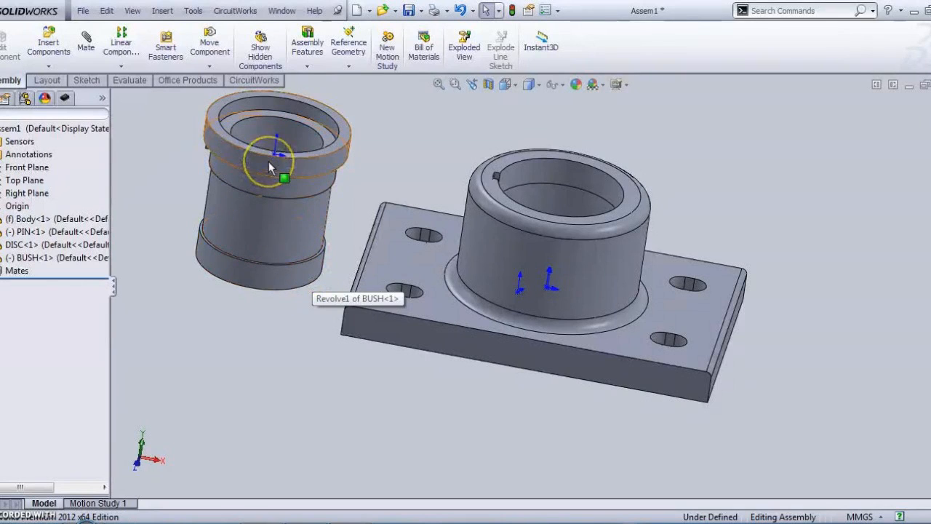
# Step: Add a concentric mate between the outer cylindrical face of the bush's collar and the body's outer cylindrical face
pyautogui.click(269, 161)
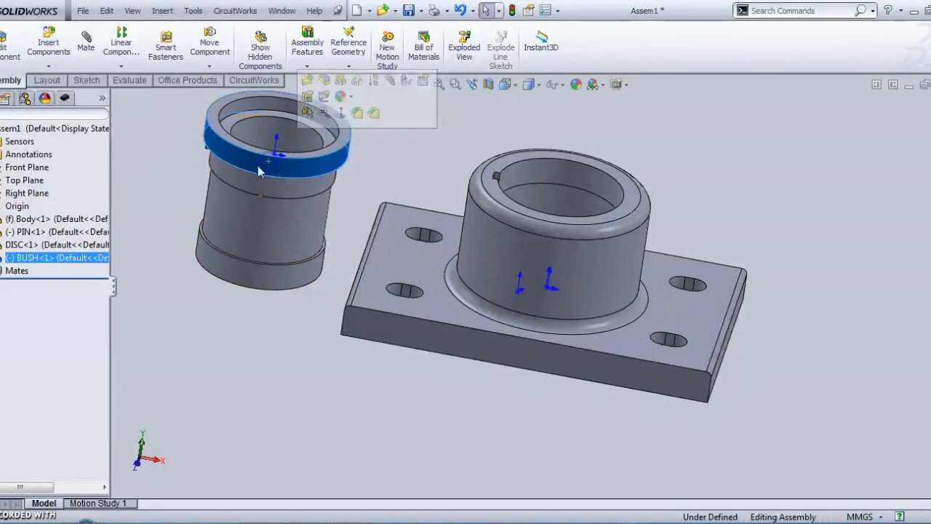
pyautogui.click(86, 46)
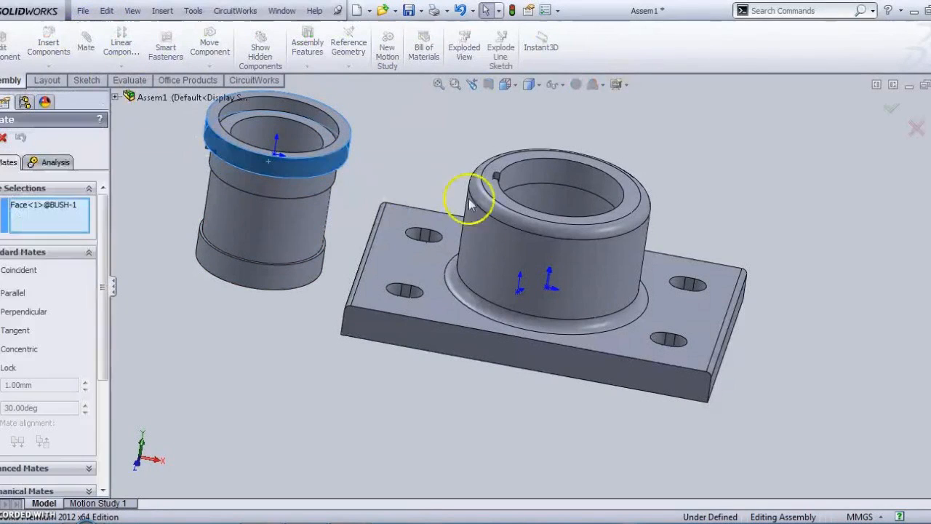
pyautogui.click(504, 262)
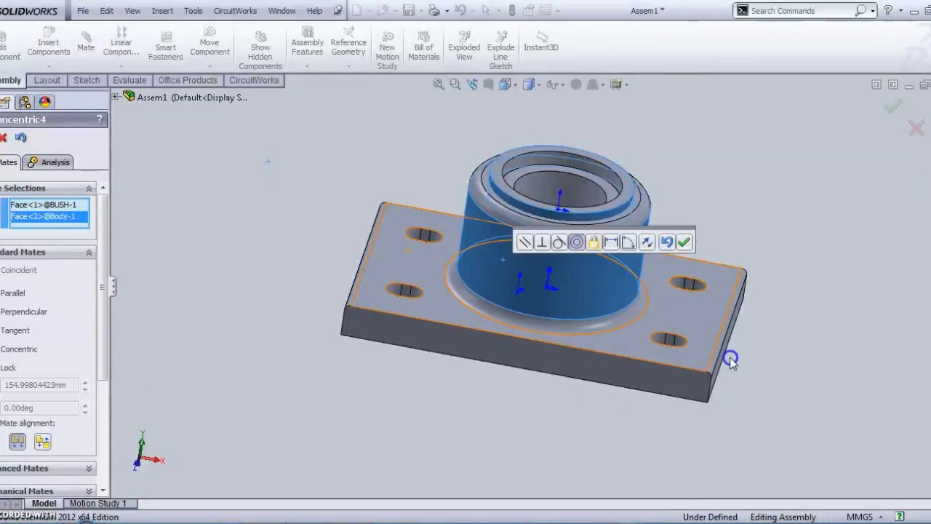
pyautogui.click(684, 242)
pyautogui.scroll(1, 1, 138)
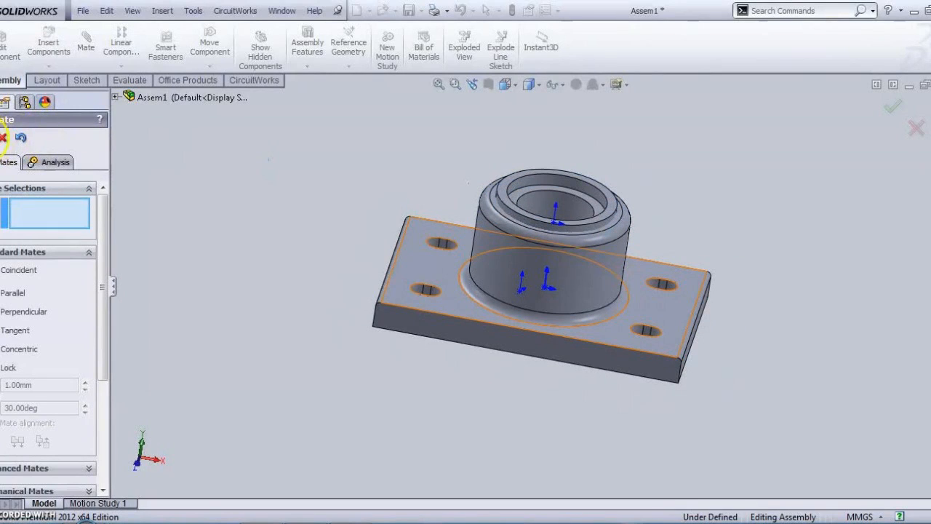
# Step: Move the bush up along the shared axis until it stands clear of the body
pyautogui.moveTo(542, 220); pyautogui.dragTo(572, 80)
pyautogui.scroll(1, 602, 156)
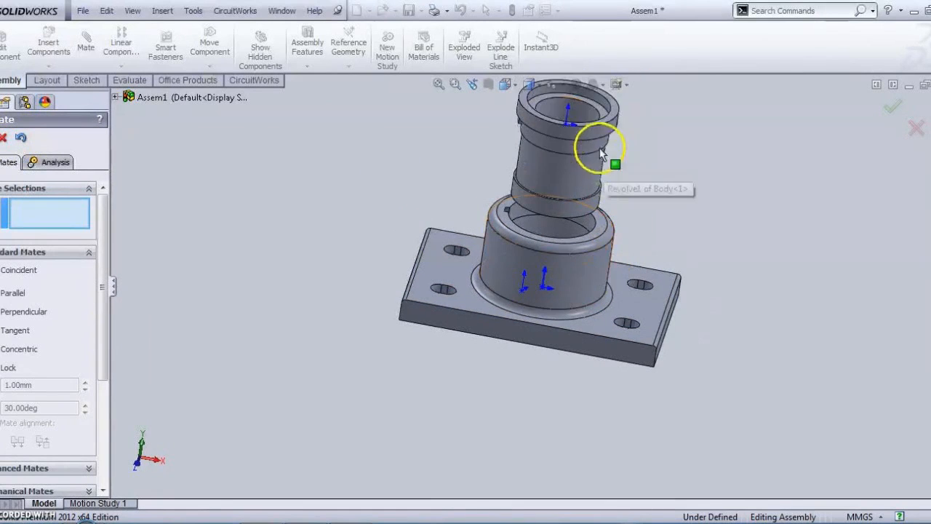
pyautogui.moveTo(599, 152); pyautogui.dragTo(611, 110, button='middle')
pyautogui.moveTo(602, 130)
pyautogui.mouseDown()
pyautogui.moveTo(602, 109)
pyautogui.moveTo(641, 169)
pyautogui.moveTo(660, 163)
pyautogui.moveTo(525, 139)
pyautogui.moveTo(622, 149)
pyautogui.moveTo(591, 127)
pyautogui.mouseUp()
pyautogui.moveTo(525, 183); pyautogui.dragTo(560, 125, button='middle')
pyautogui.scroll(-6, 556, 130)
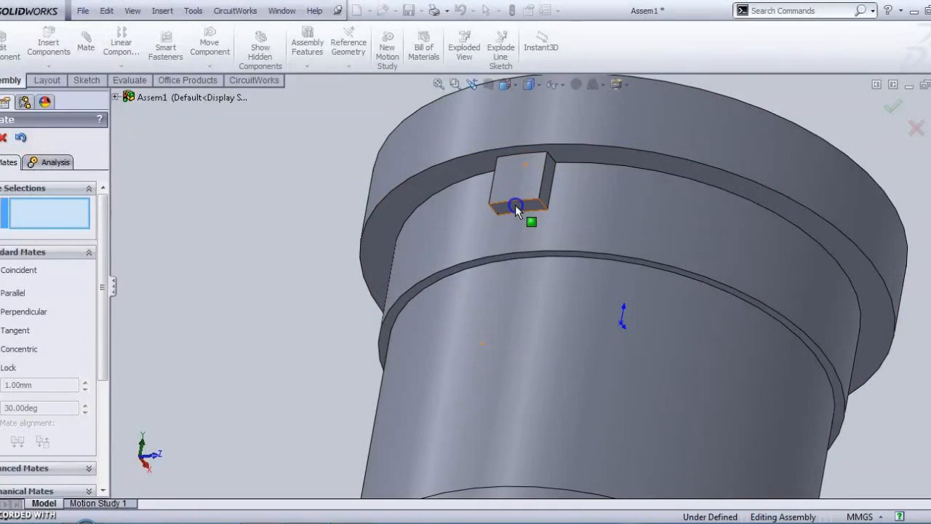
pyautogui.click(515, 205)
pyautogui.scroll(1, 565, 324)
pyautogui.scroll(-2, 566, 325)
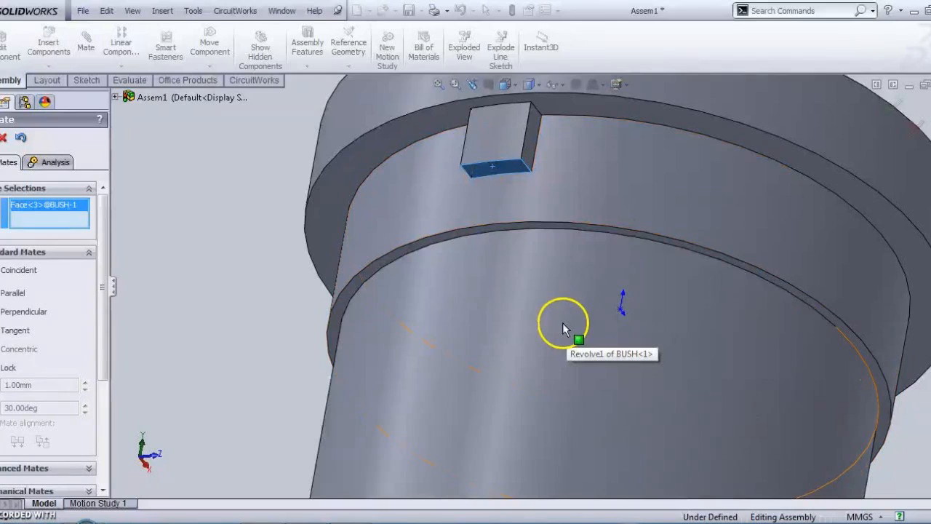
pyautogui.scroll(1, 562, 322)
pyautogui.scroll(2, 556, 292)
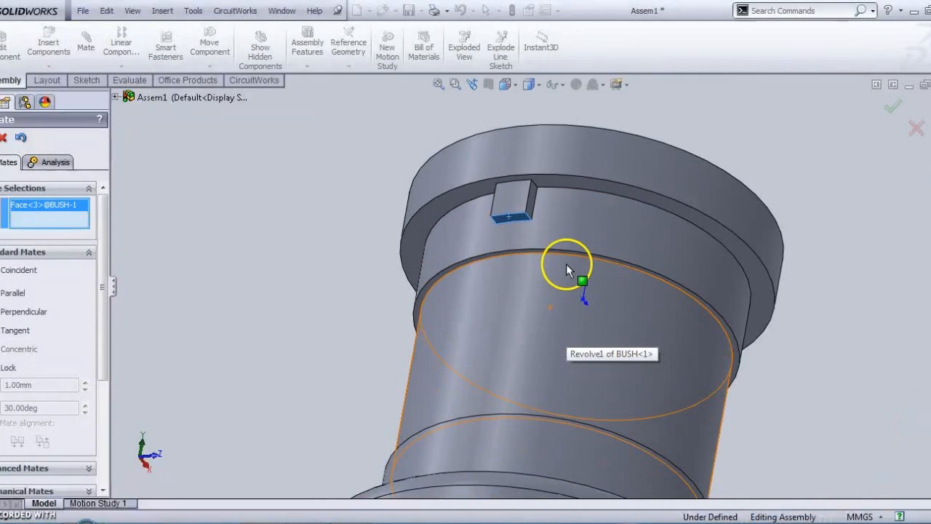
pyautogui.click(531, 207)
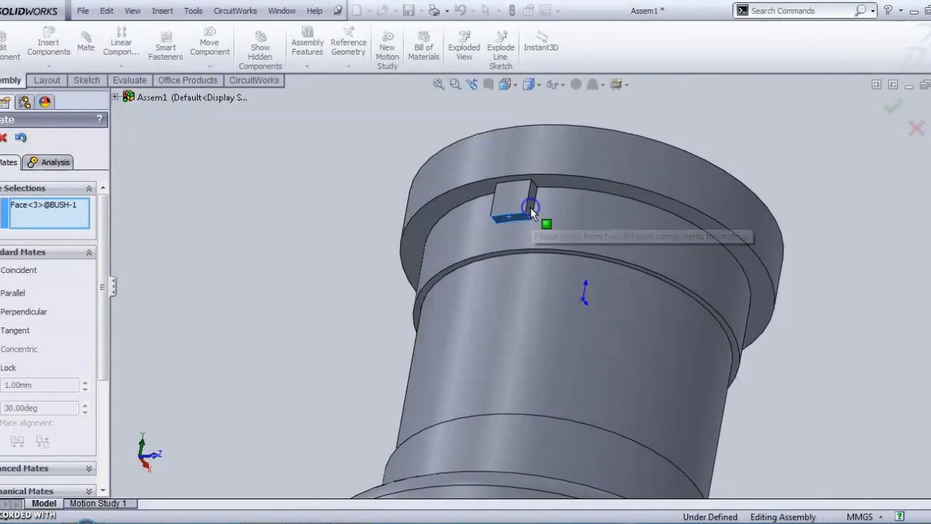
pyautogui.click(350, 234)
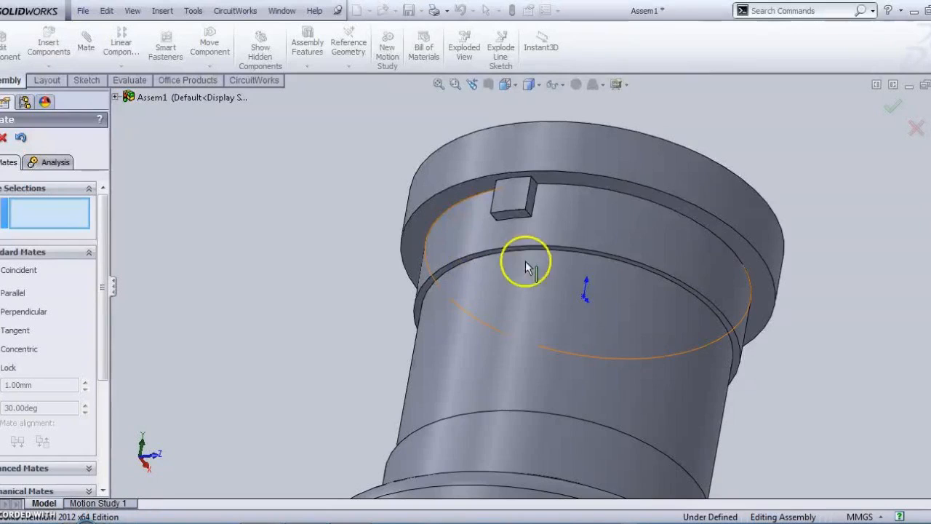
# Step: Rotate the bush about its axis and add a coincident mate between its key's side face and the side face of the body's slot
pyautogui.moveTo(698, 293); pyautogui.dragTo(652, 312)
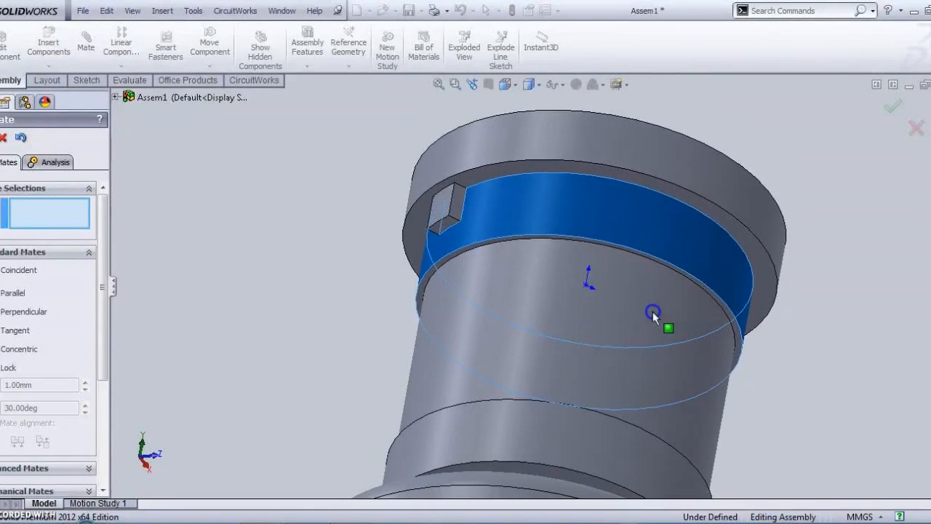
pyautogui.click(454, 205)
pyautogui.moveTo(442, 297); pyautogui.dragTo(461, 317)
pyautogui.scroll(1, 462, 313)
pyautogui.moveTo(461, 292); pyautogui.dragTo(516, 301, button='middle')
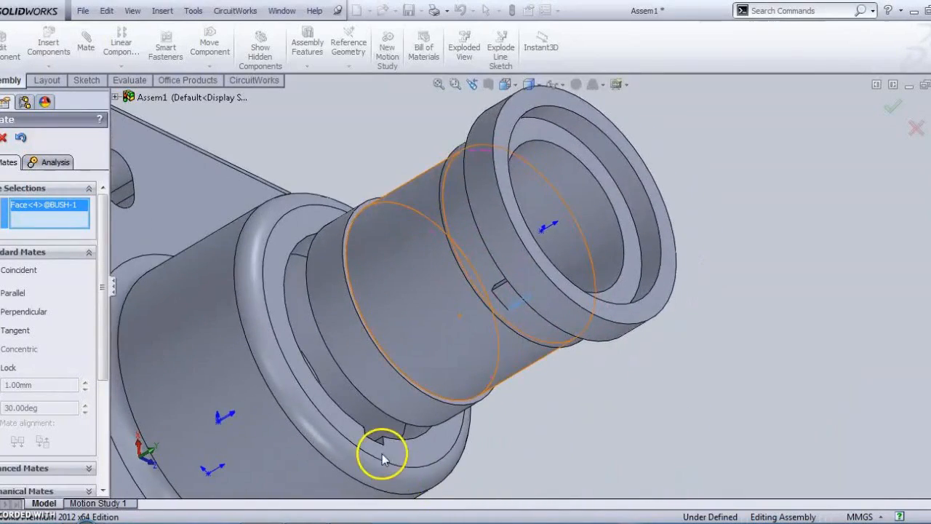
pyautogui.scroll(-5, 383, 458)
pyautogui.moveTo(452, 419); pyautogui.dragTo(448, 393, button='middle')
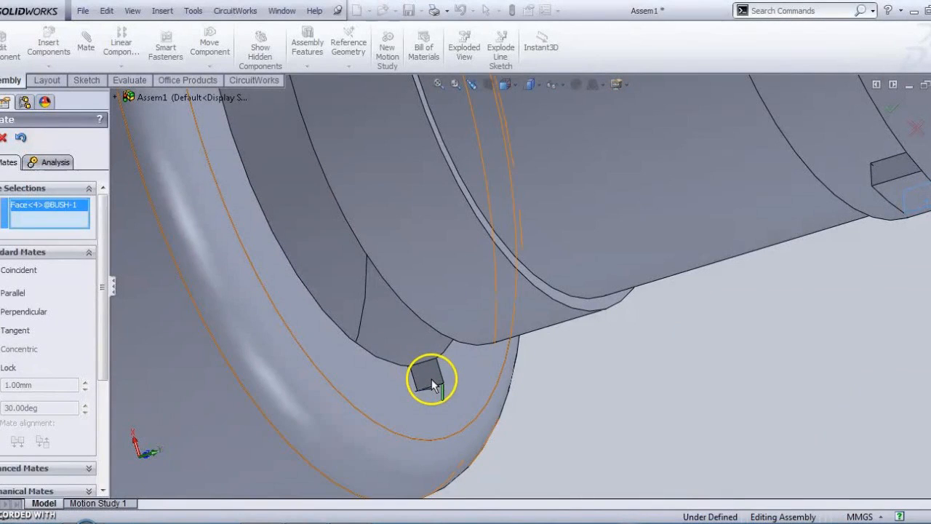
pyautogui.click(432, 377)
pyautogui.click(436, 379)
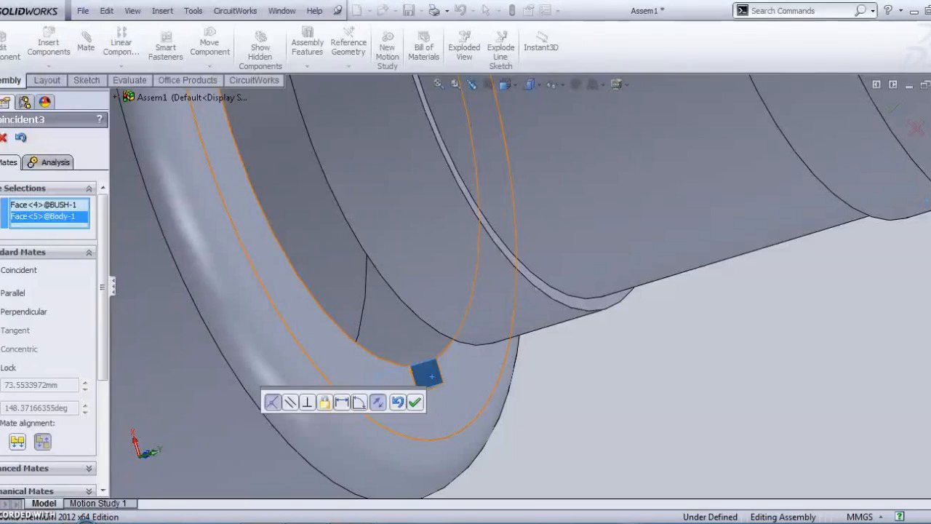
pyautogui.click(854, 442)
# Step: Move the bush farther away from the body along the shared axis
pyautogui.moveTo(795, 430); pyautogui.dragTo(768, 230, button='middle')
pyautogui.scroll(6, 777, 231)
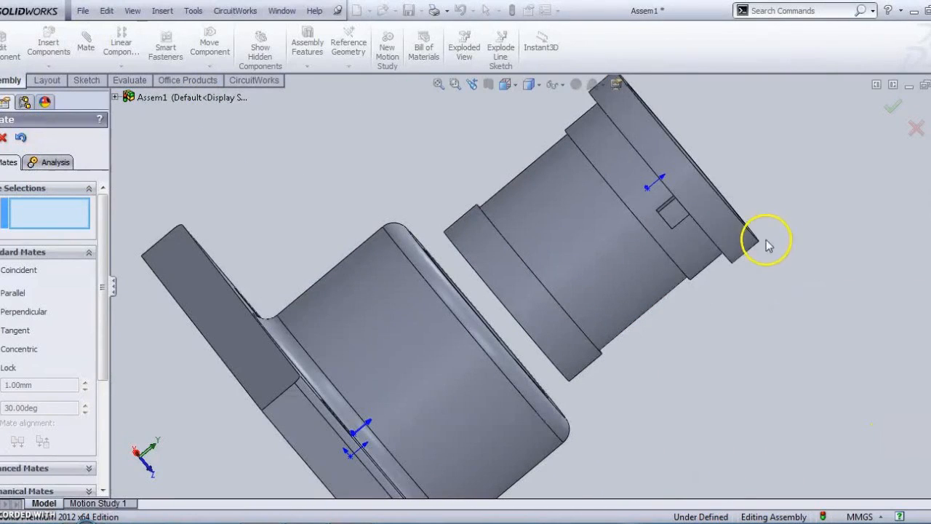
pyautogui.moveTo(675, 285); pyautogui.dragTo(754, 285)
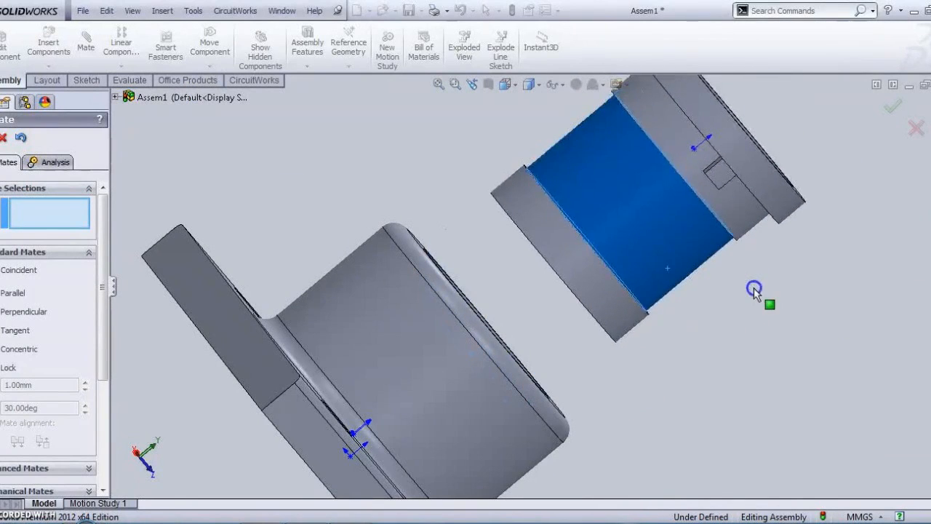
pyautogui.click(754, 286)
pyautogui.moveTo(754, 286); pyautogui.dragTo(798, 202, button='middle')
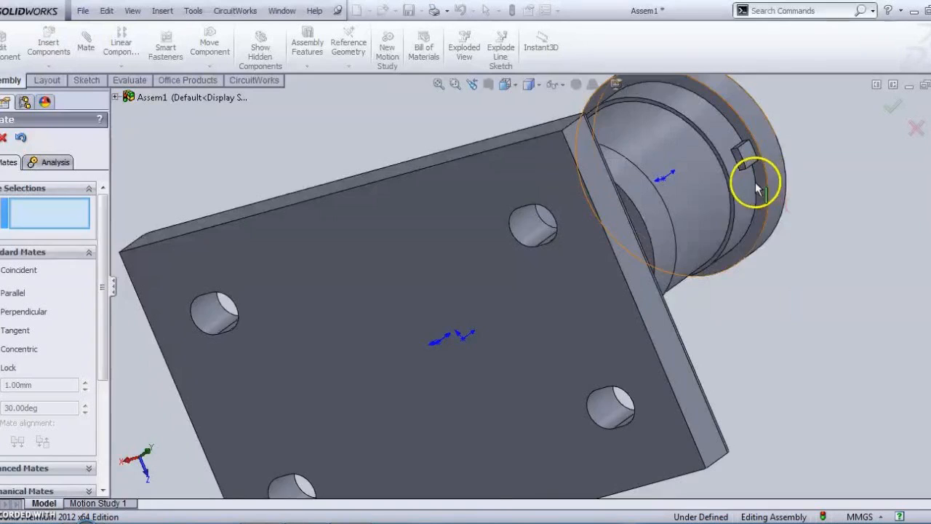
pyautogui.scroll(-3, 750, 183)
pyautogui.scroll(-4, 691, 183)
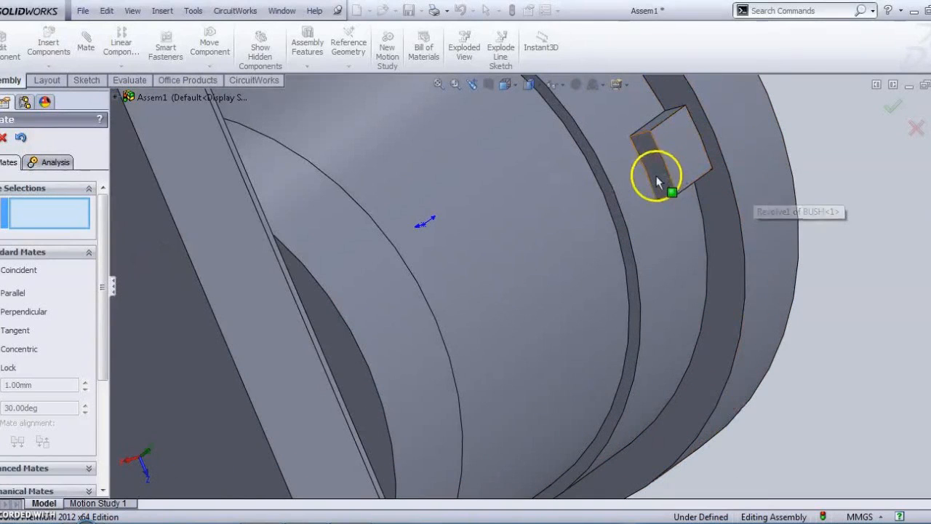
pyautogui.click(660, 183)
pyautogui.scroll(5, 517, 283)
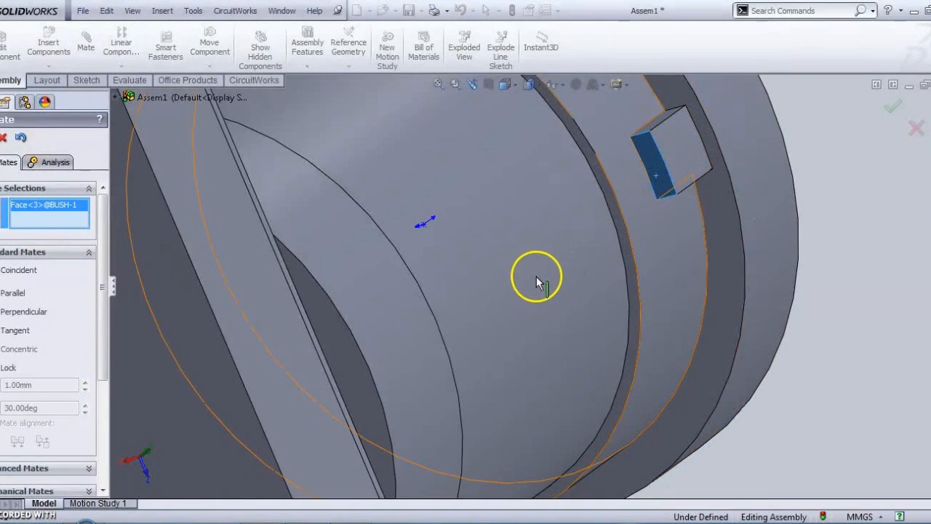
pyautogui.moveTo(413, 399); pyautogui.dragTo(356, 269, button='middle')
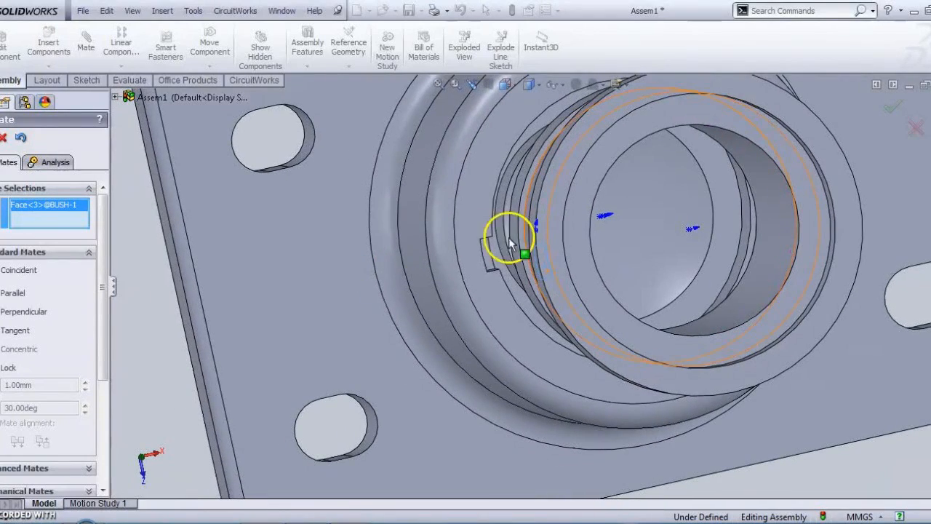
pyautogui.scroll(-5, 498, 263)
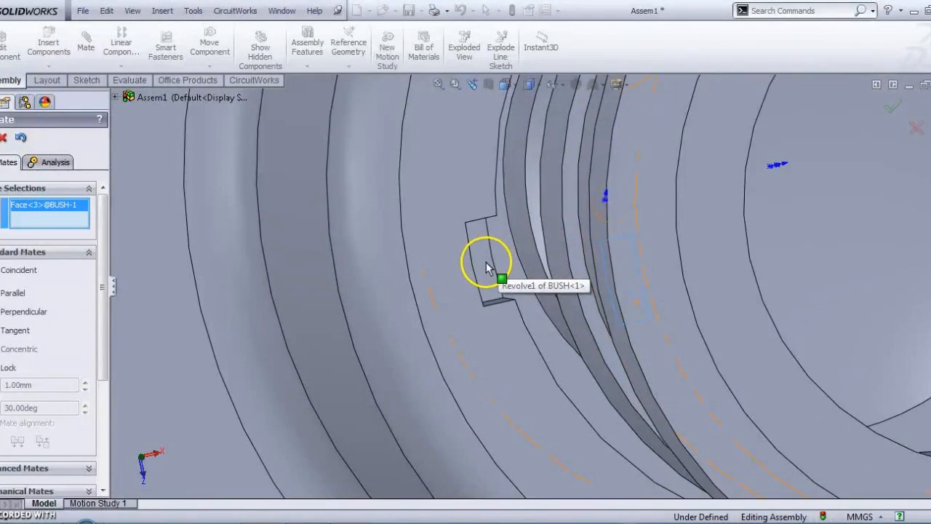
pyautogui.scroll(-2, 487, 268)
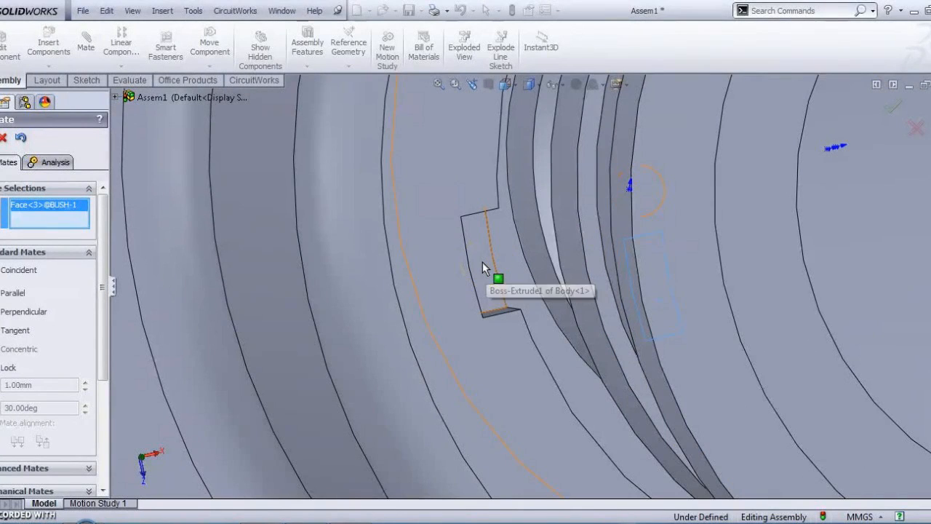
pyautogui.click(482, 266)
pyautogui.click(483, 267)
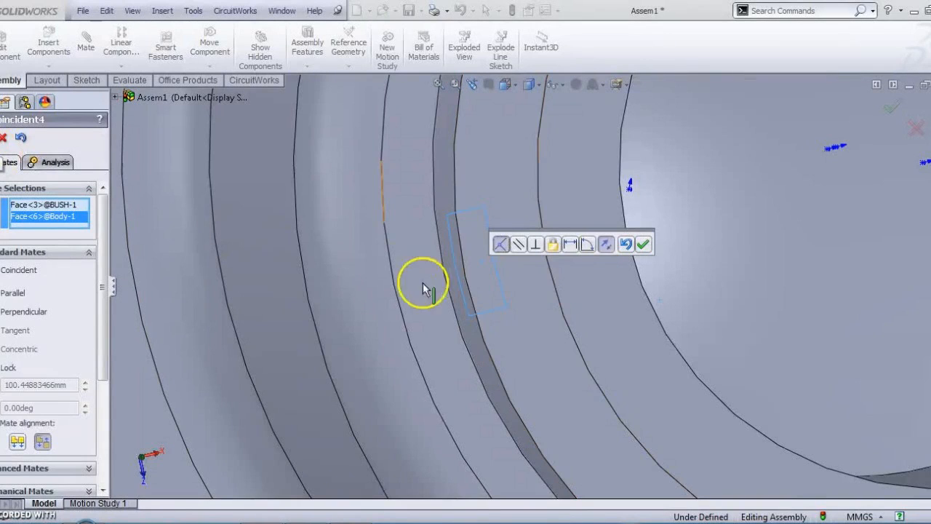
pyautogui.moveTo(576, 228); pyautogui.dragTo(573, 181, button='middle')
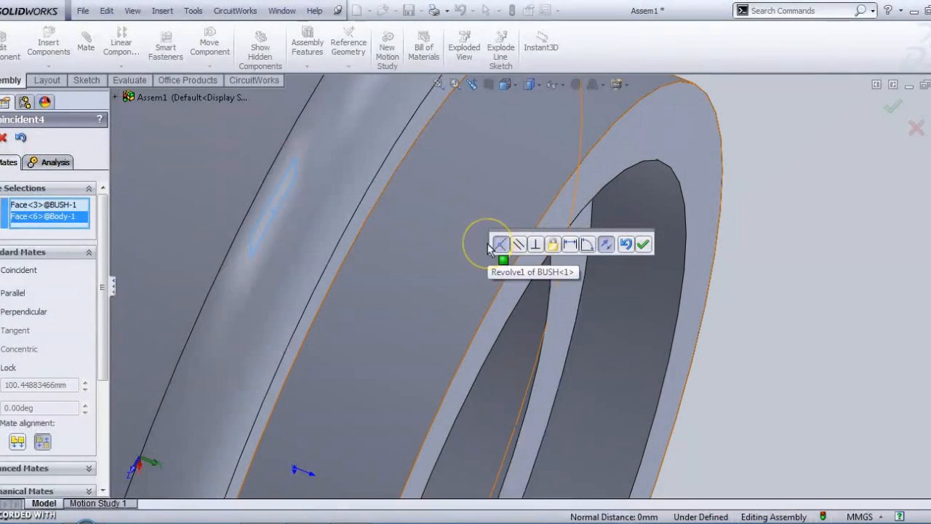
pyautogui.click(3, 138)
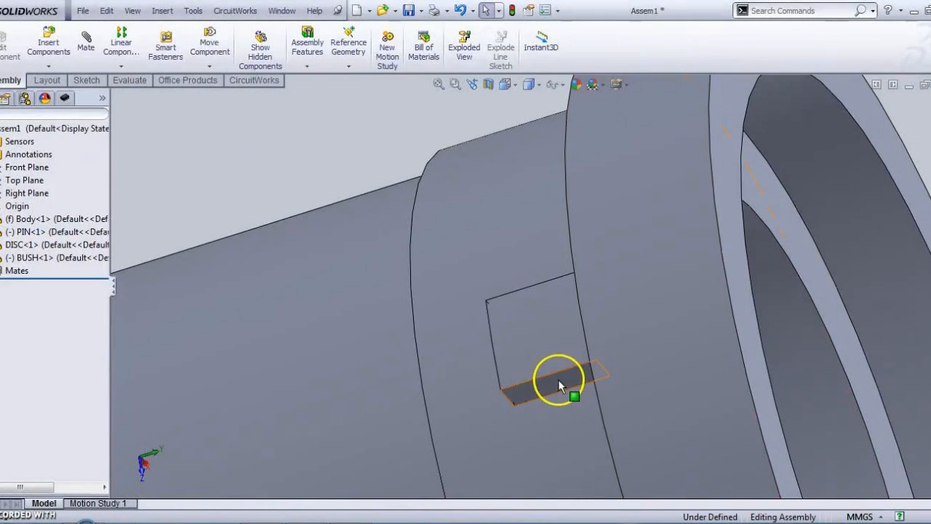
# Step: Add a coincident mate between the underside face of the bush's key and the bottom face of the body's slot
pyautogui.moveTo(529, 369); pyautogui.dragTo(603, 371, button='middle')
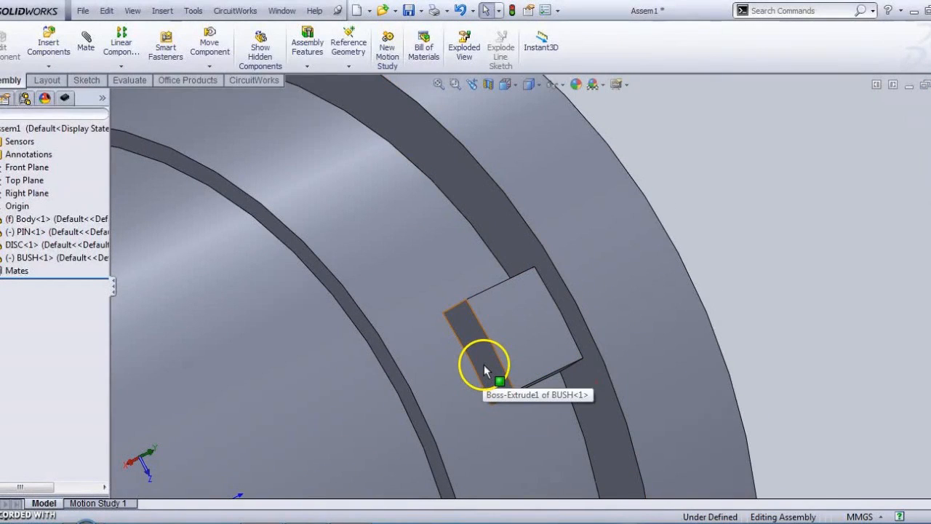
pyautogui.click(485, 370)
pyautogui.click(86, 42)
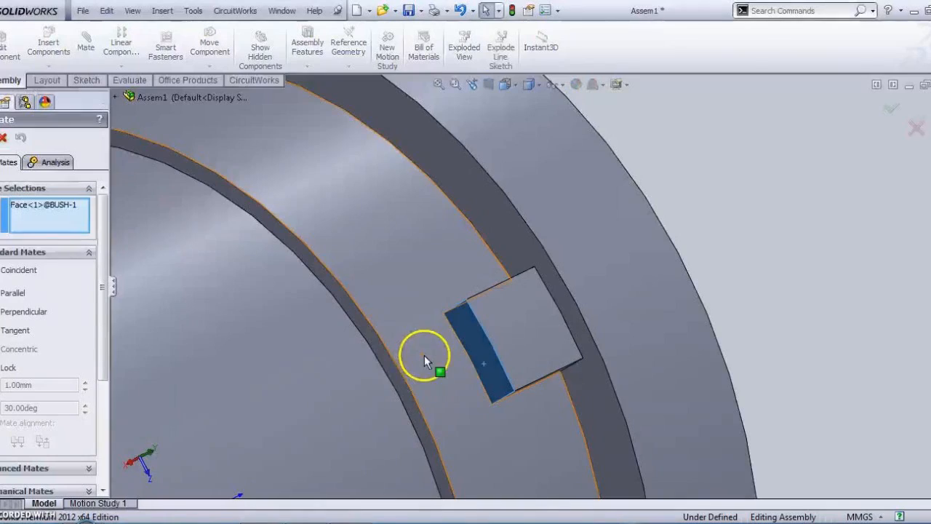
pyautogui.moveTo(319, 381); pyautogui.dragTo(277, 402, button='middle')
pyautogui.click(283, 401)
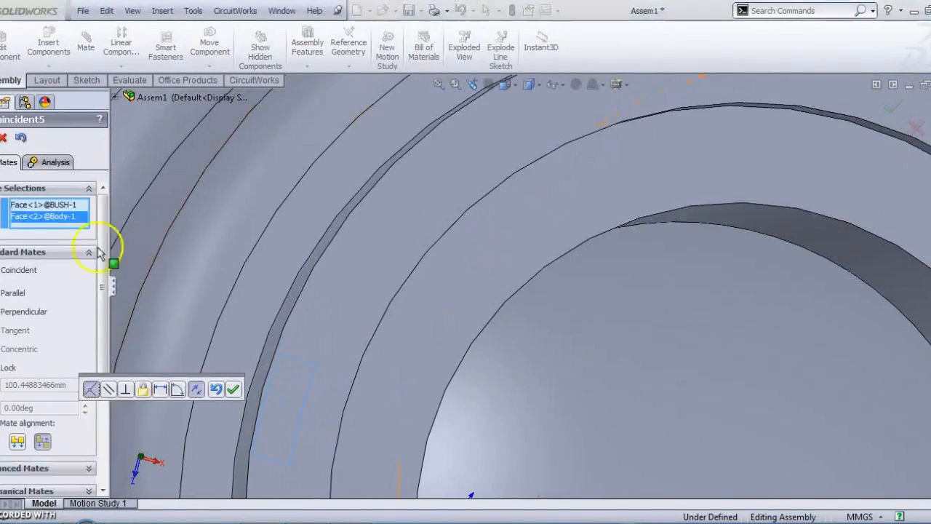
pyautogui.click(0, 138)
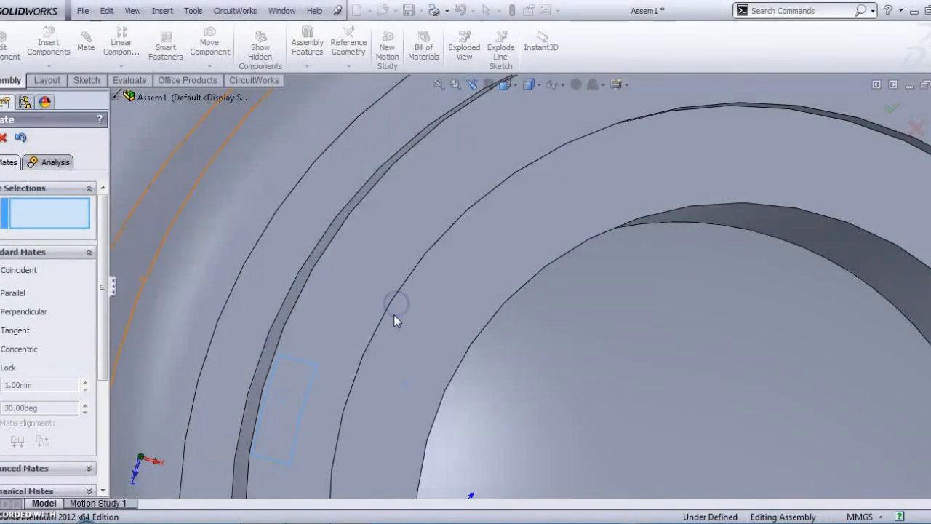
pyautogui.scroll(6, 621, 384)
pyautogui.scroll(3, 611, 384)
pyautogui.moveTo(611, 383); pyautogui.dragTo(617, 254, button='middle')
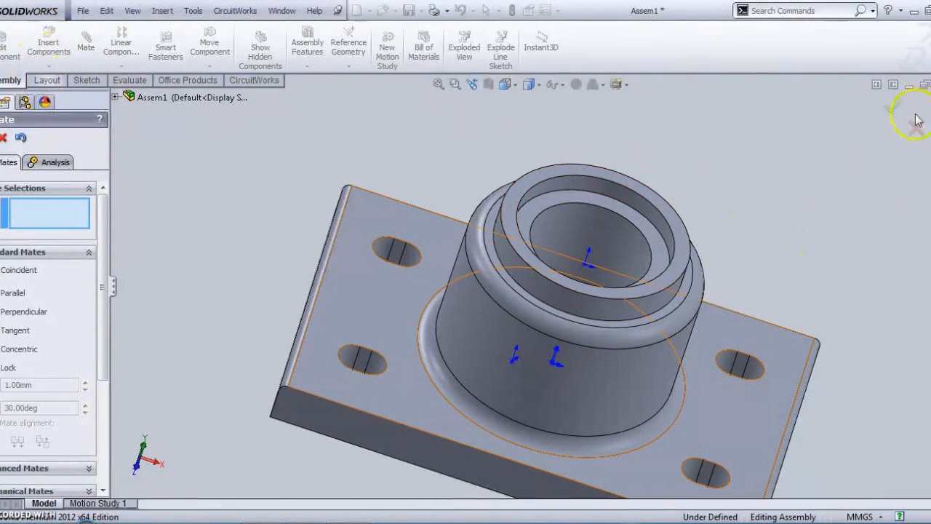
pyautogui.click(893, 110)
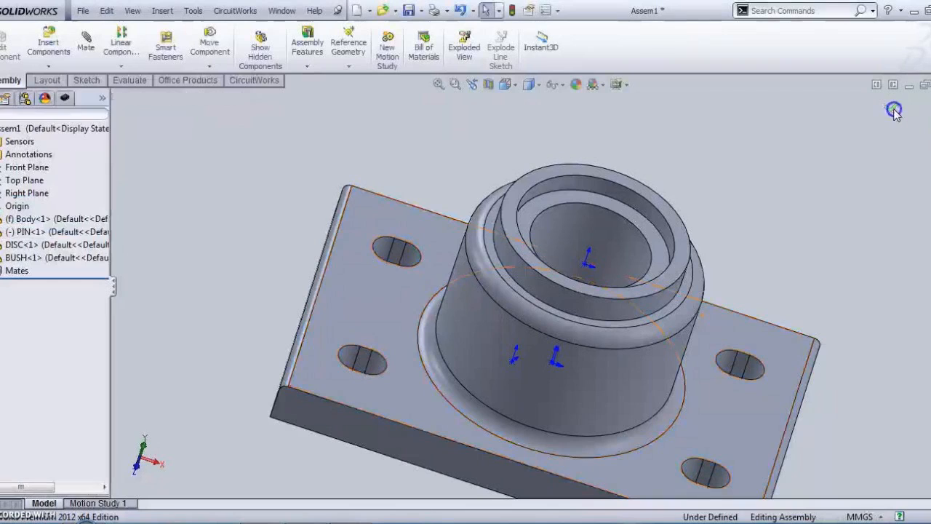
# Step: Section the assembly along the Front Plane and examine how the bush seats against the body's shoulders, slot and base
pyautogui.click(487, 84)
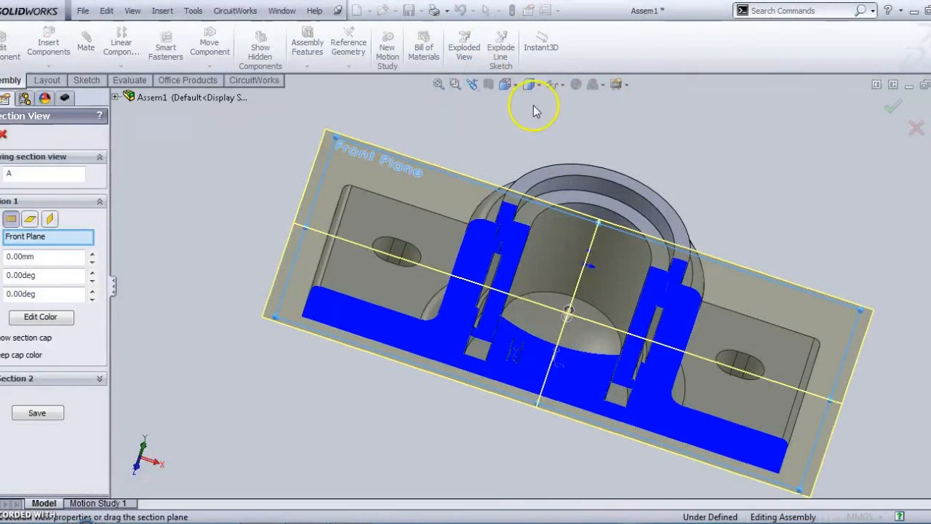
pyautogui.click(892, 109)
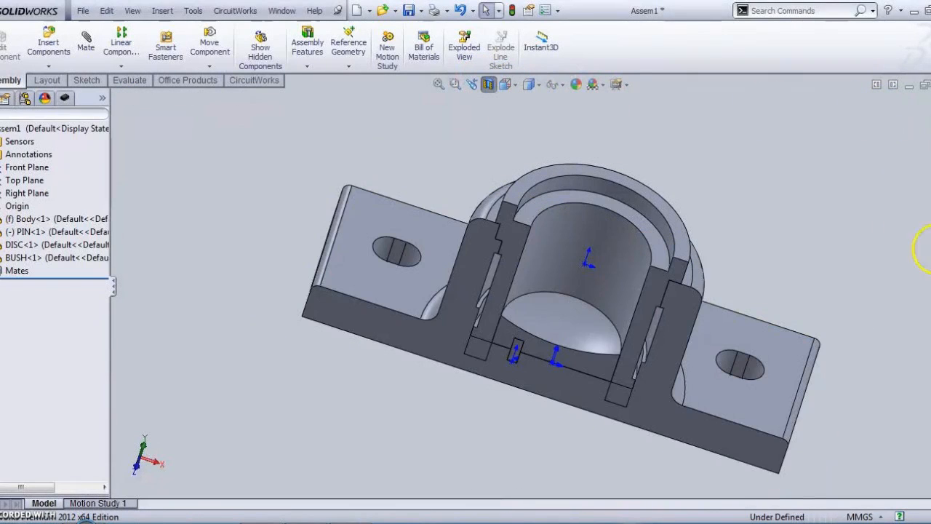
pyautogui.scroll(-10, 440, 374)
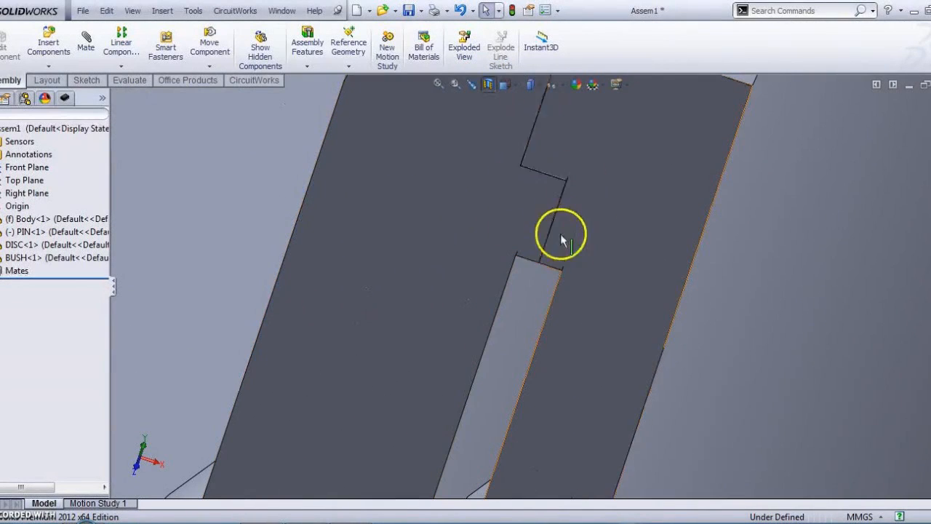
pyautogui.scroll(3, 538, 120)
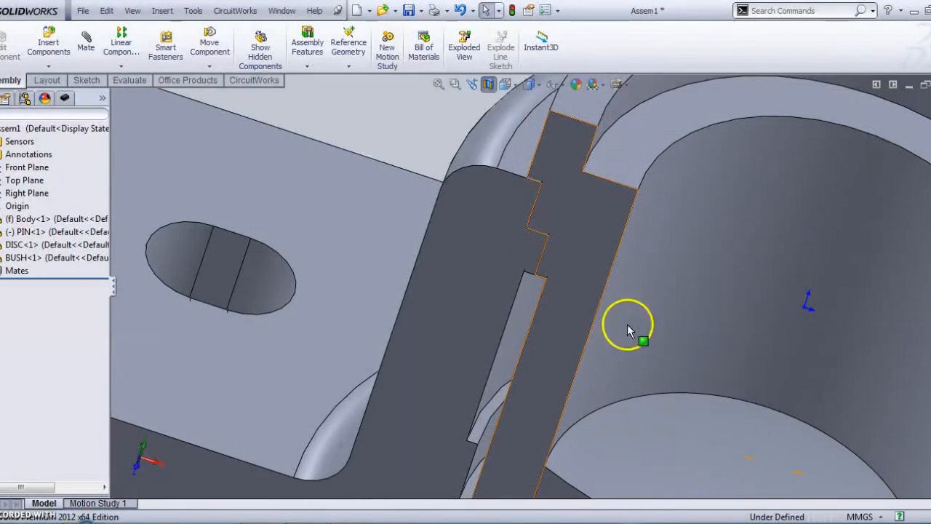
pyautogui.scroll(5, 690, 342)
pyautogui.scroll(-8, 530, 370)
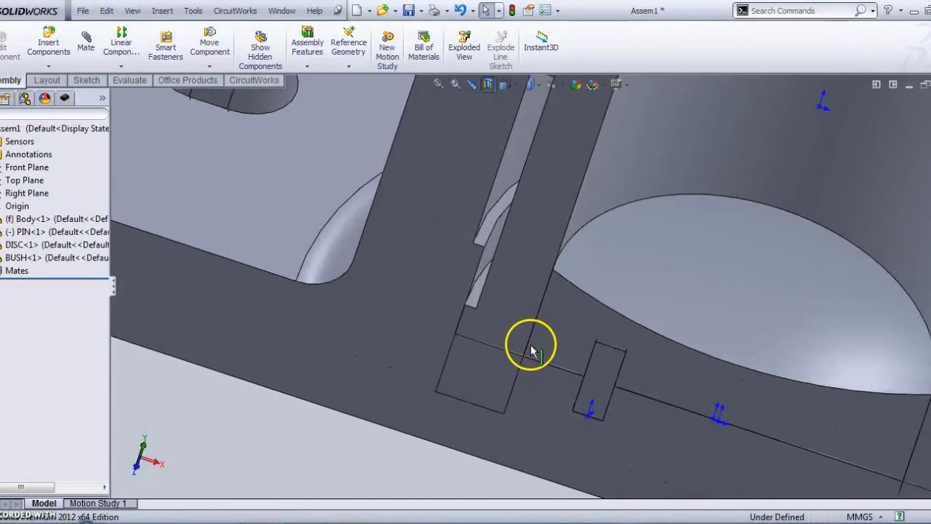
pyautogui.scroll(-2, 534, 347)
pyautogui.scroll(5, 472, 310)
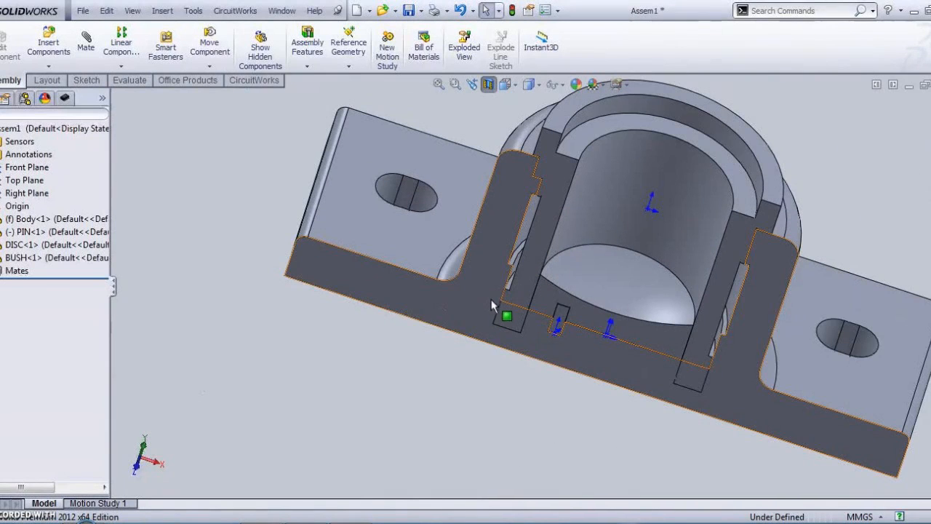
pyautogui.scroll(-5, 501, 297)
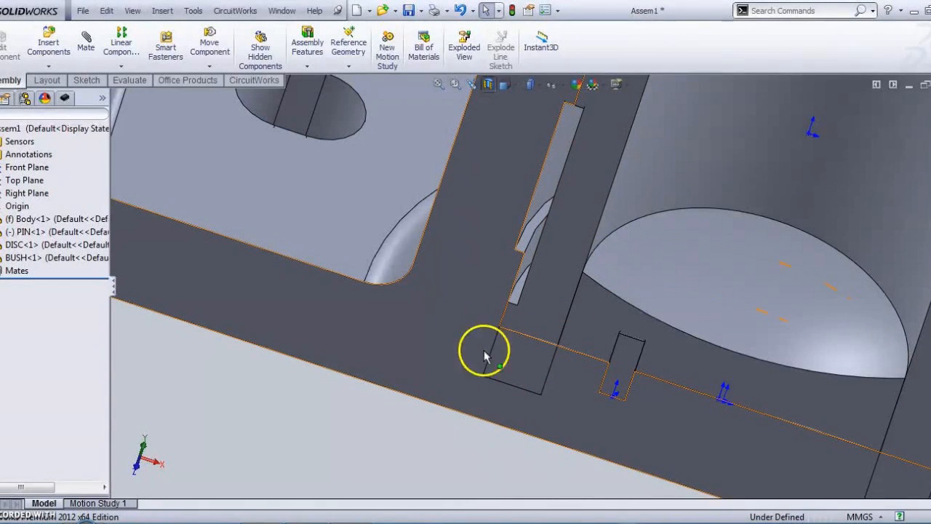
pyautogui.scroll(5, 551, 281)
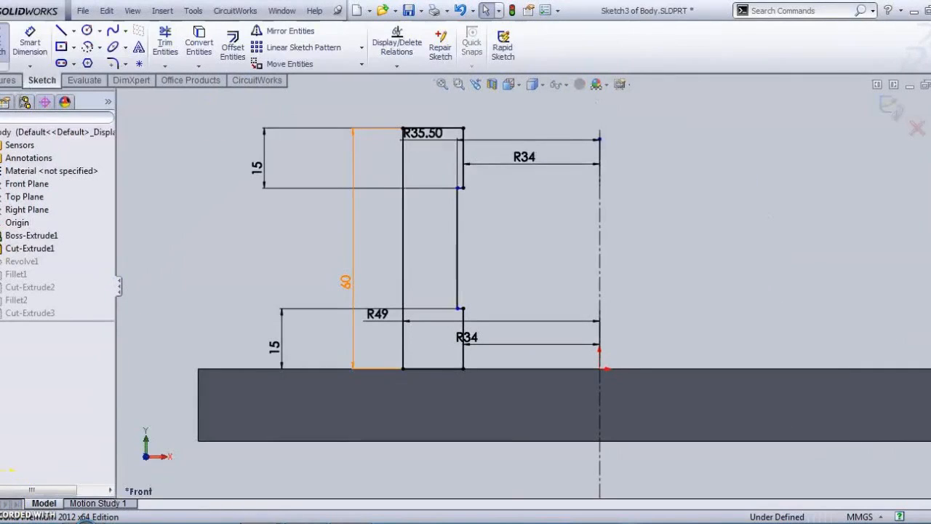
# Step: Compare the heights and radii in the bush part's Sketch1 with those in the body part's Sketch3
pyautogui.moveTo(162, 472)
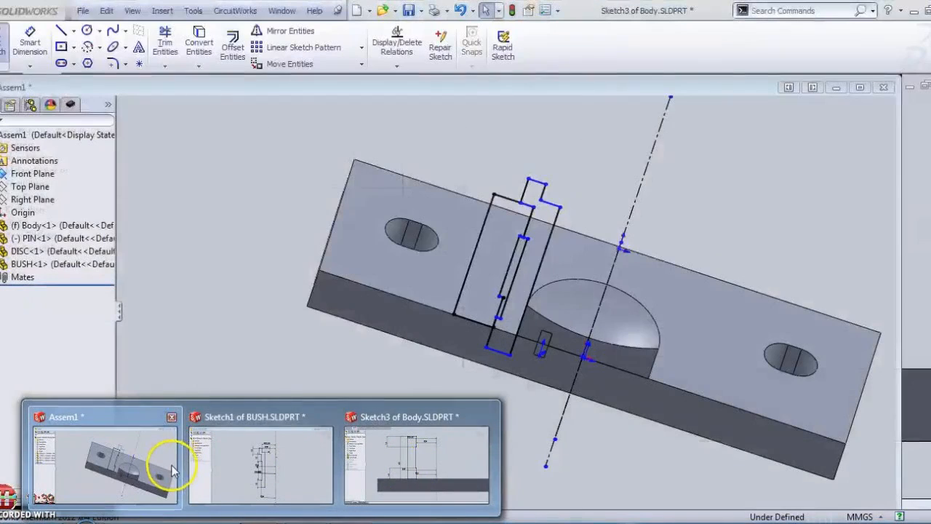
pyautogui.click(171, 470)
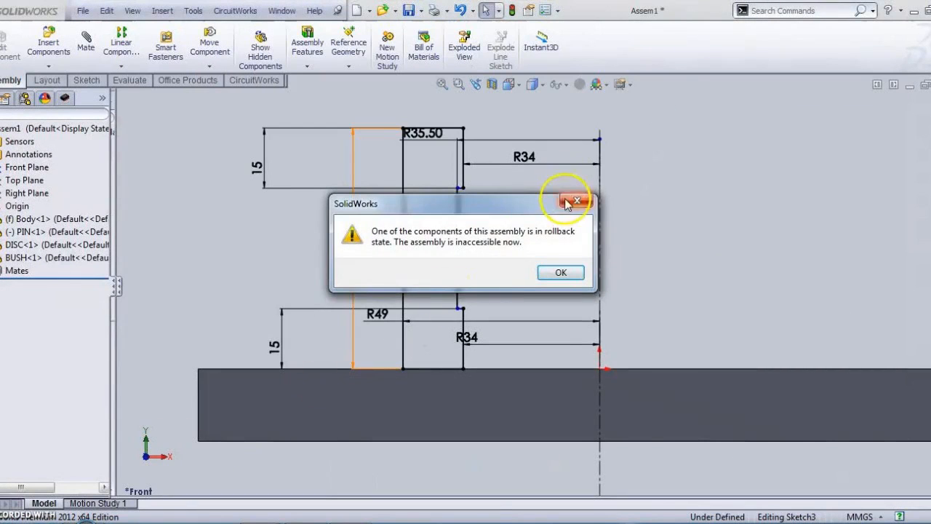
pyautogui.click(575, 201)
pyautogui.moveTo(260, 519)
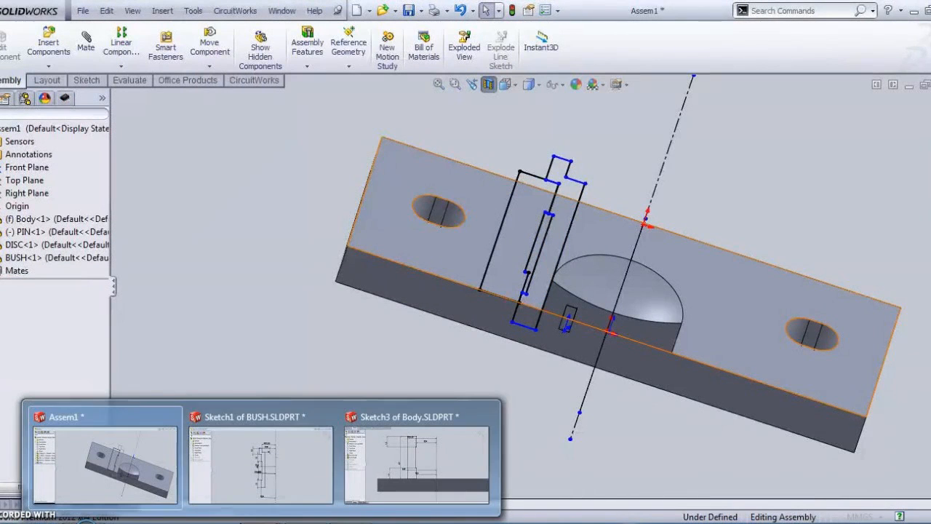
pyautogui.moveTo(303, 452)
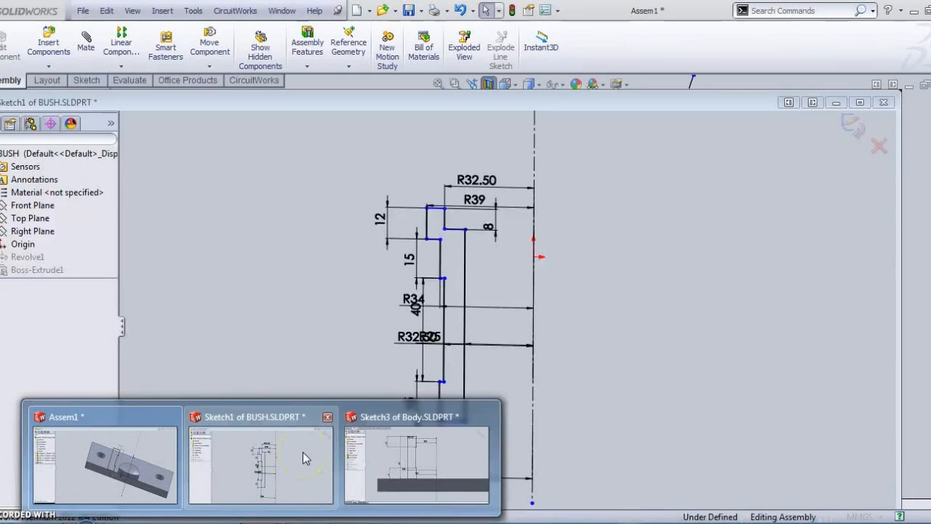
pyautogui.click(303, 453)
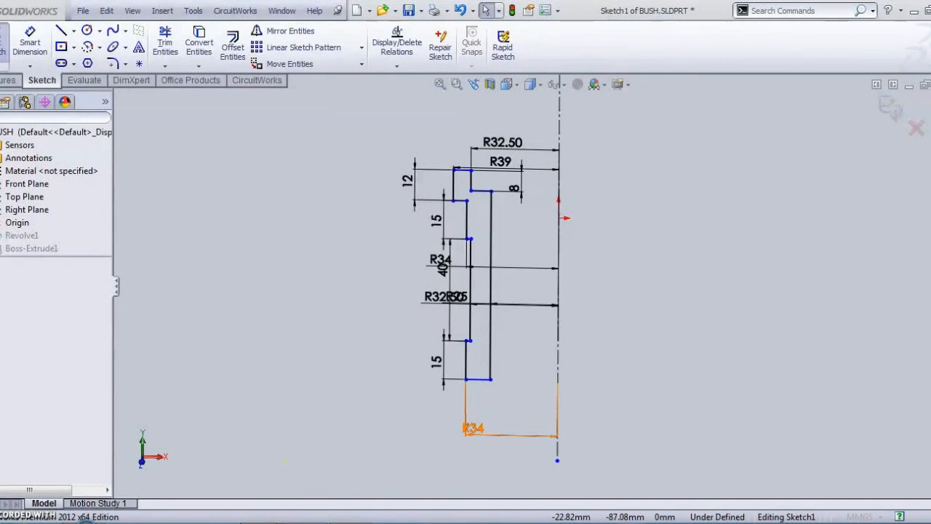
pyautogui.moveTo(260, 519)
pyautogui.click(478, 452)
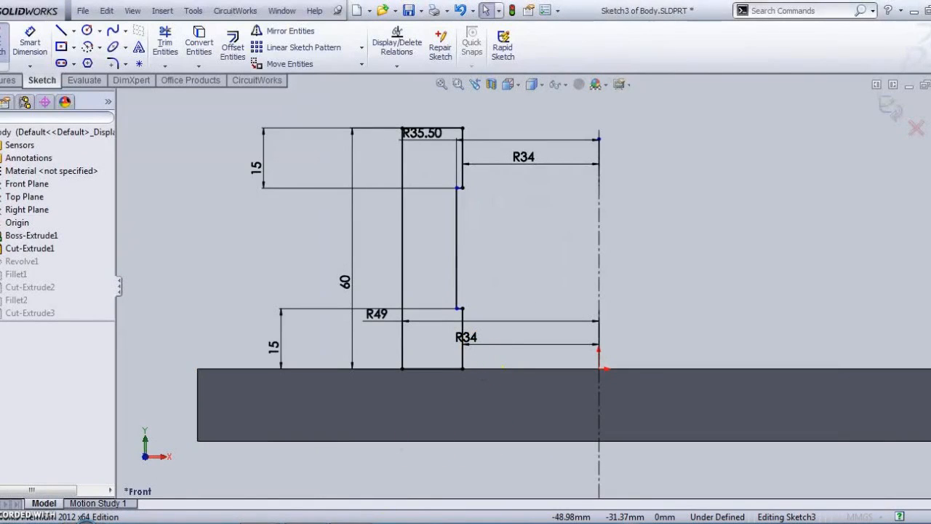
pyautogui.moveTo(264, 509)
pyautogui.click(259, 458)
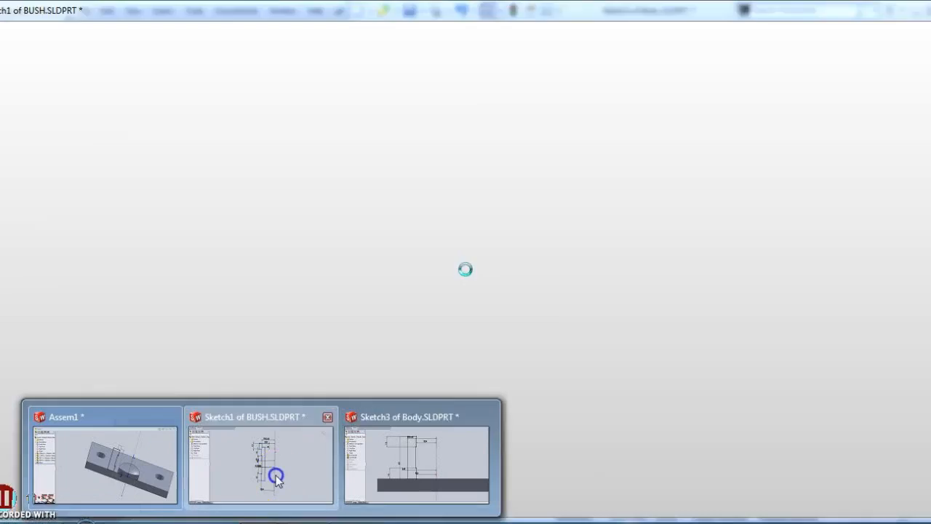
pyautogui.scroll(-5, 450, 282)
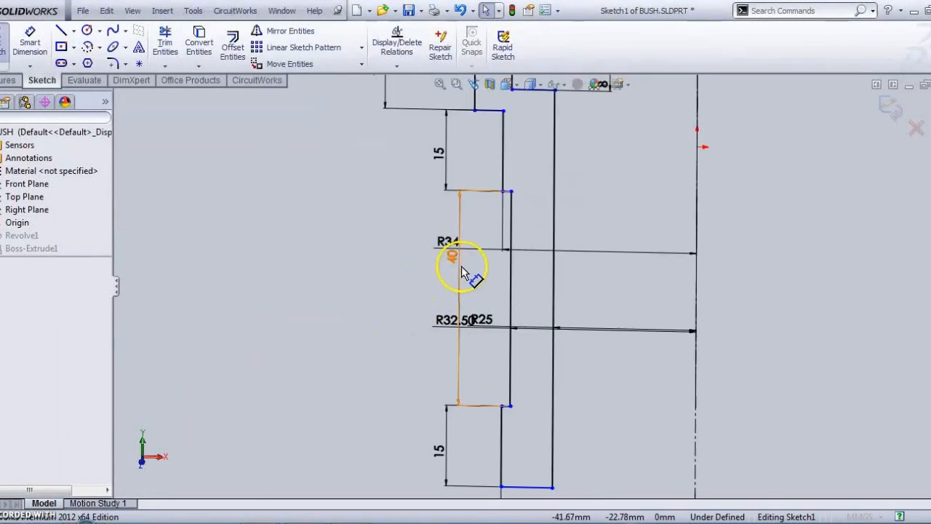
pyautogui.scroll(4, 476, 275)
# Step: Switch to the PDF in Adobe Acrobat Reader and check the bush's heights and diameters in the page 5 drawing
pyautogui.click(341, 521)
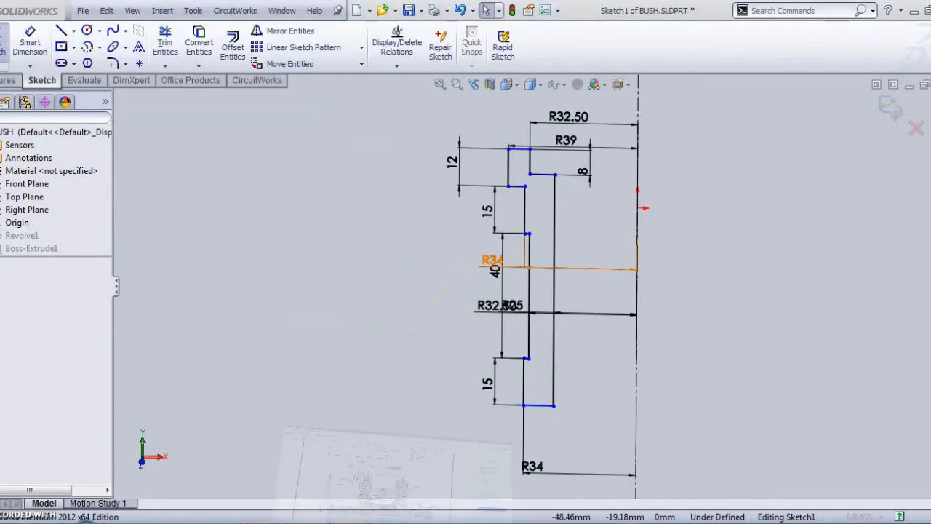
pyautogui.scroll(10, 367, 481)
pyautogui.scroll(15, 366, 481)
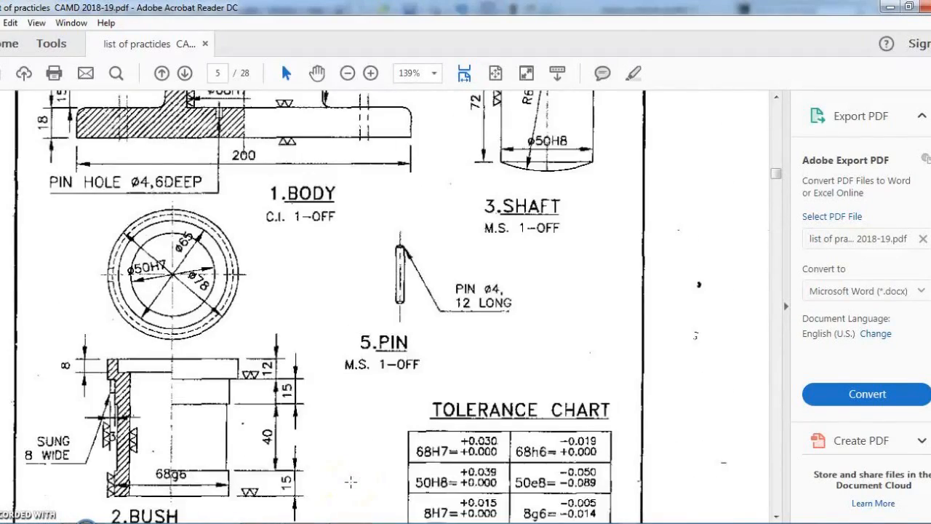
pyautogui.scroll(-2, 286, 431)
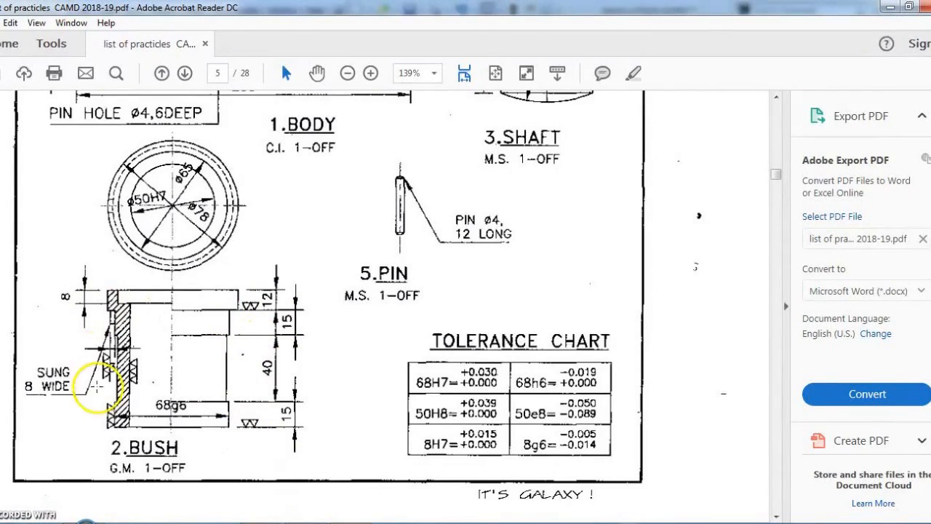
pyautogui.moveTo(288, 518)
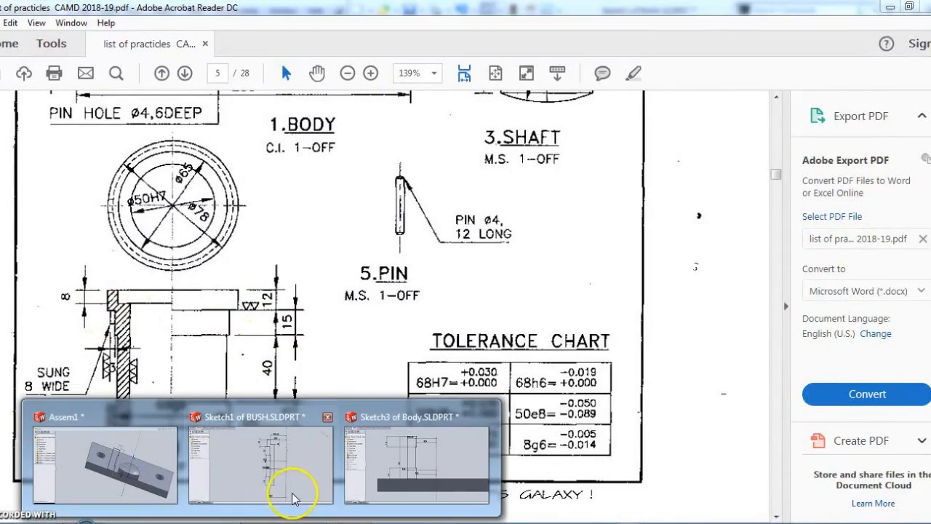
# Step: Switch back to SolidWorks, exit the bush part's Sketch1 and close the BUSH part
pyautogui.click(291, 476)
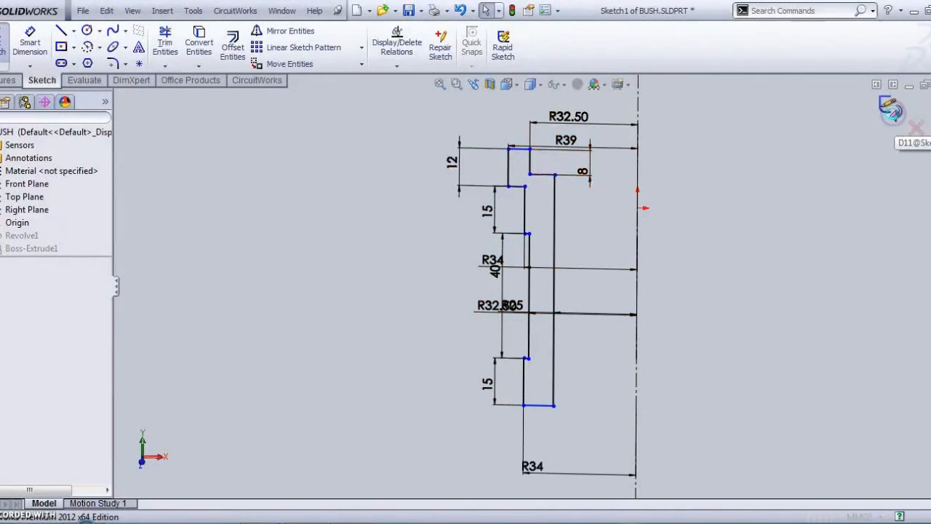
pyautogui.click(890, 111)
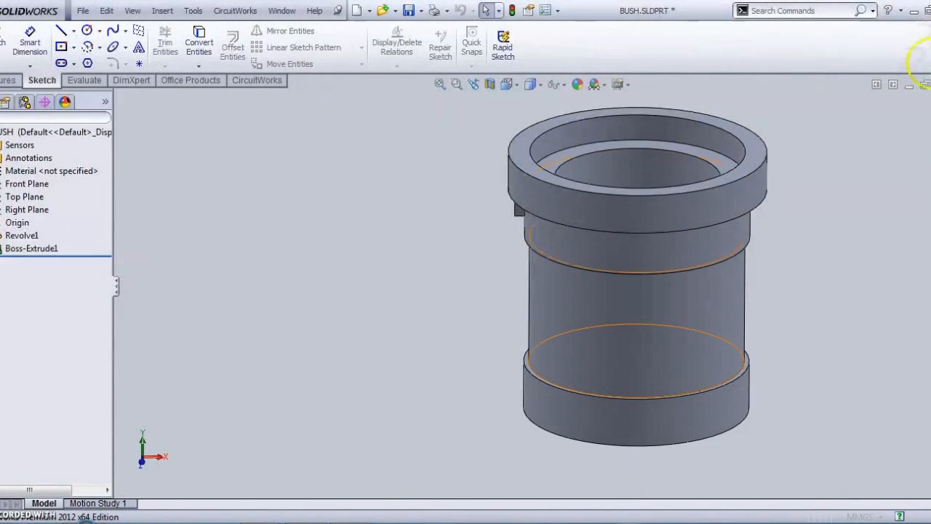
pyautogui.click(924, 85)
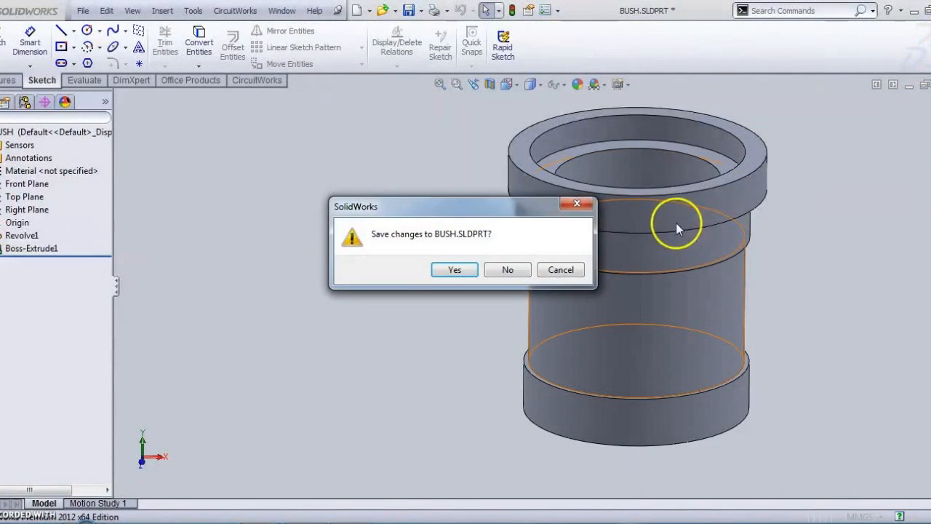
pyautogui.click(576, 205)
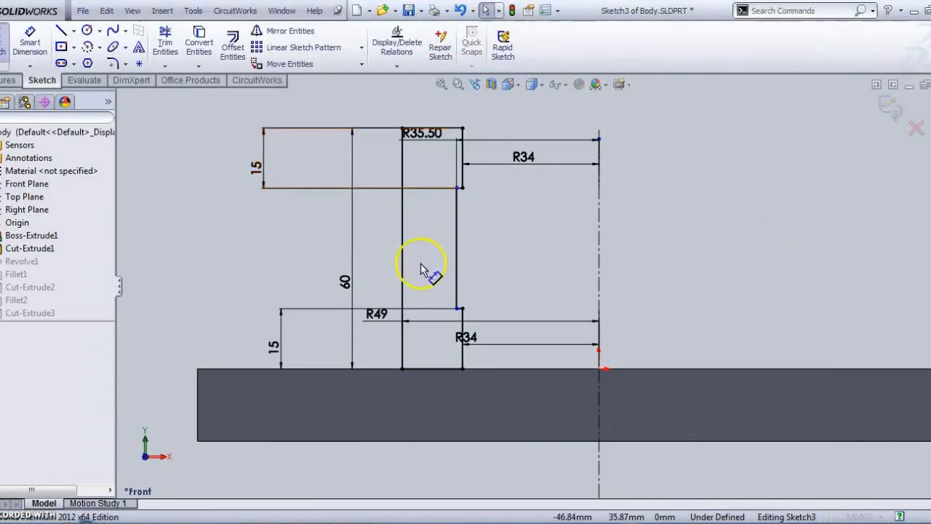
# Step: Check the length of the recessed inner vertical line in the body part's Sketch3 with Smart Dimension, without placing a dimension
pyautogui.scroll(-3, 426, 270)
pyautogui.scroll(3, 419, 271)
pyautogui.scroll(-2, 501, 251)
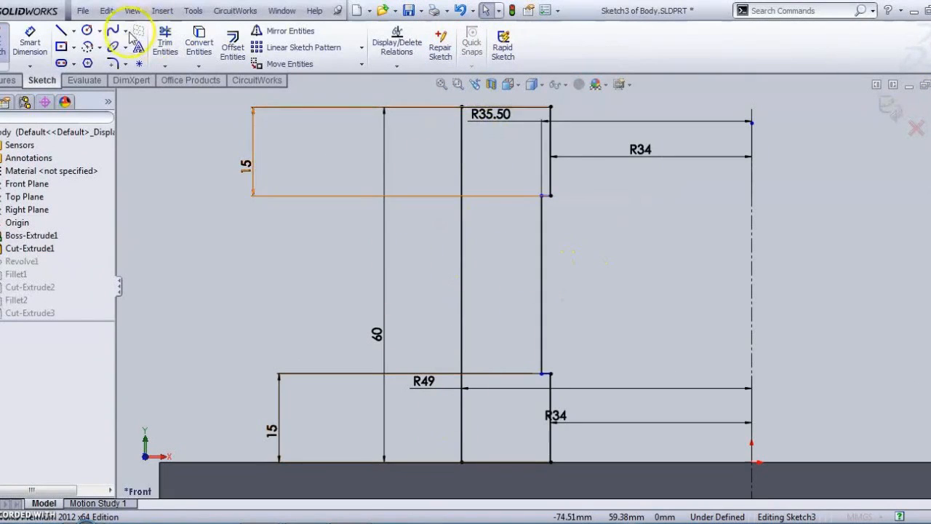
pyautogui.click(42, 46)
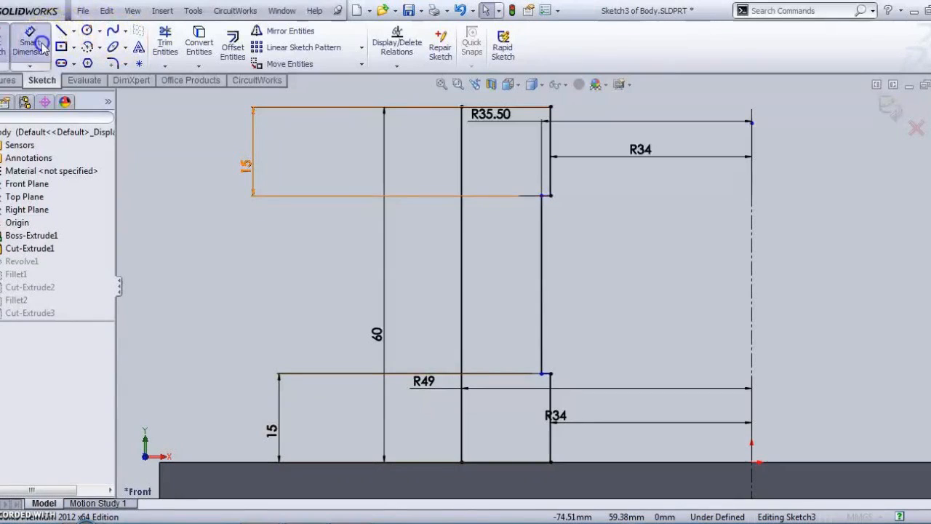
pyautogui.click(542, 311)
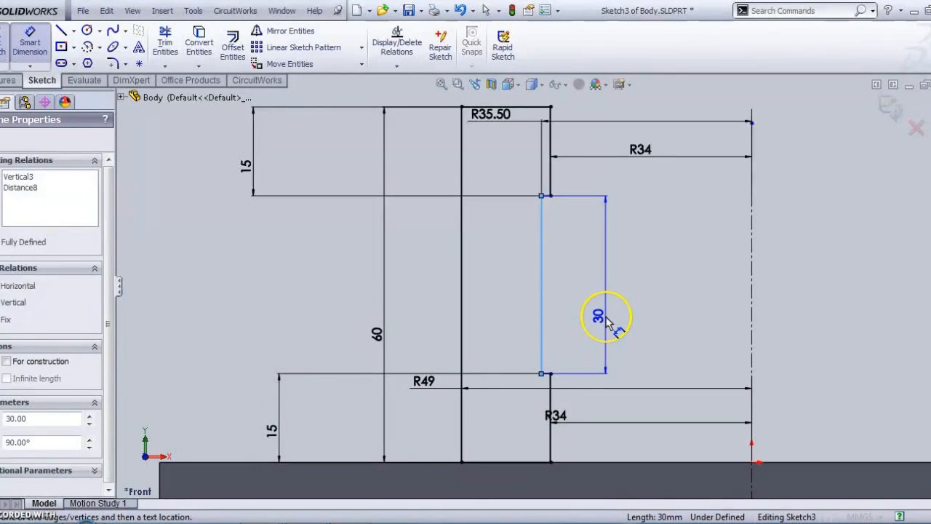
pyautogui.press('Escape')
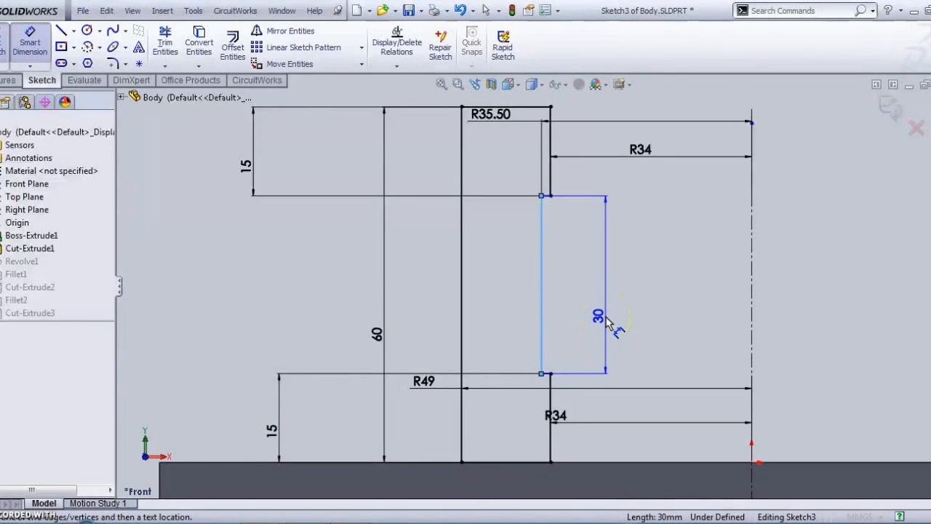
# Step: Set the overall height of the body profile in Sketch3 to 70 mm and recheck the recessed inner line's length
pyautogui.click(375, 334)
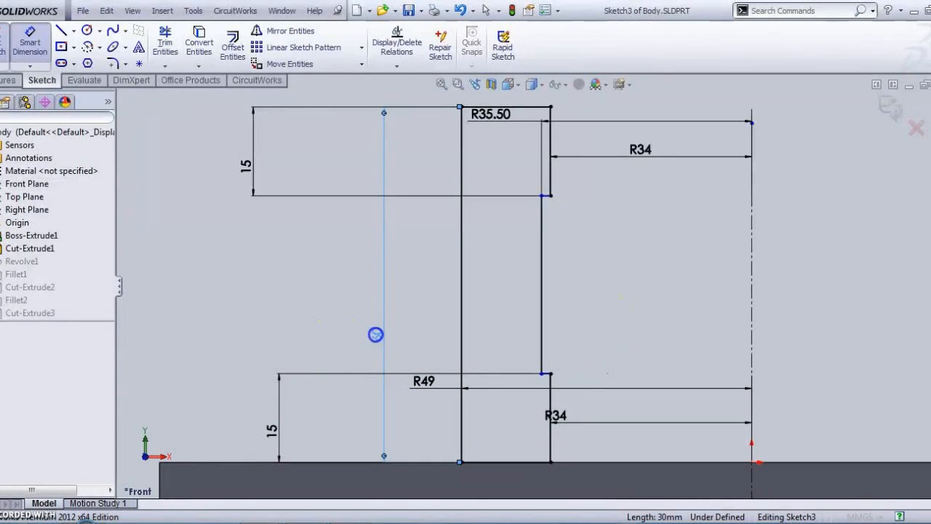
pyautogui.doubleClick(376, 334)
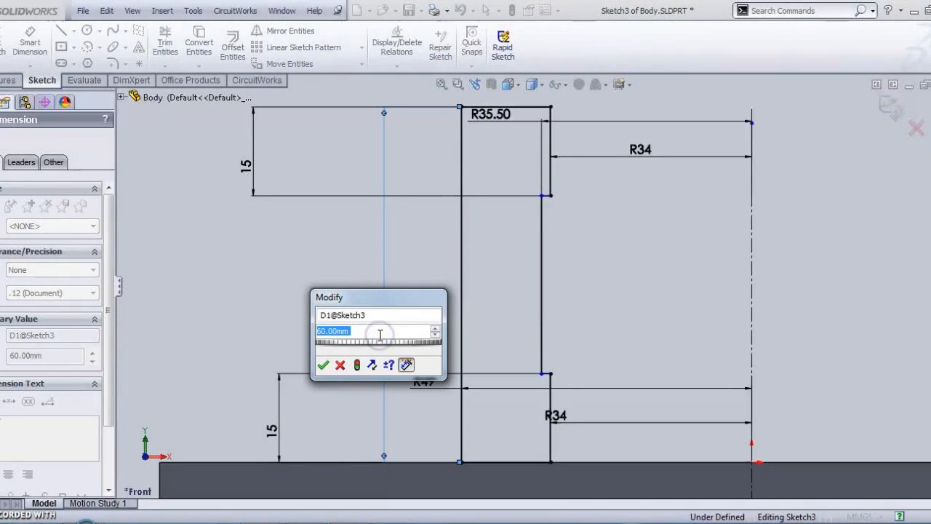
pyautogui.write('70')
pyautogui.press('Return')
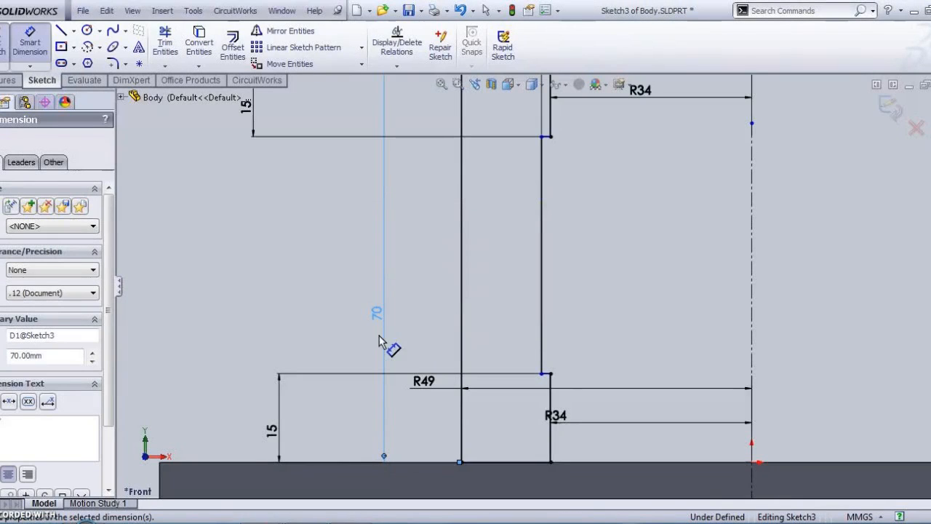
pyautogui.click(540, 290)
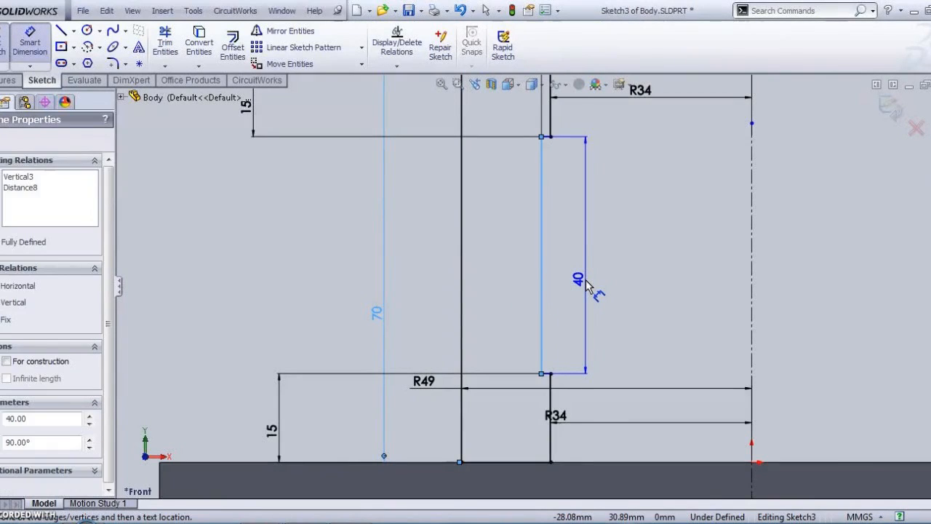
pyautogui.press('Escape')
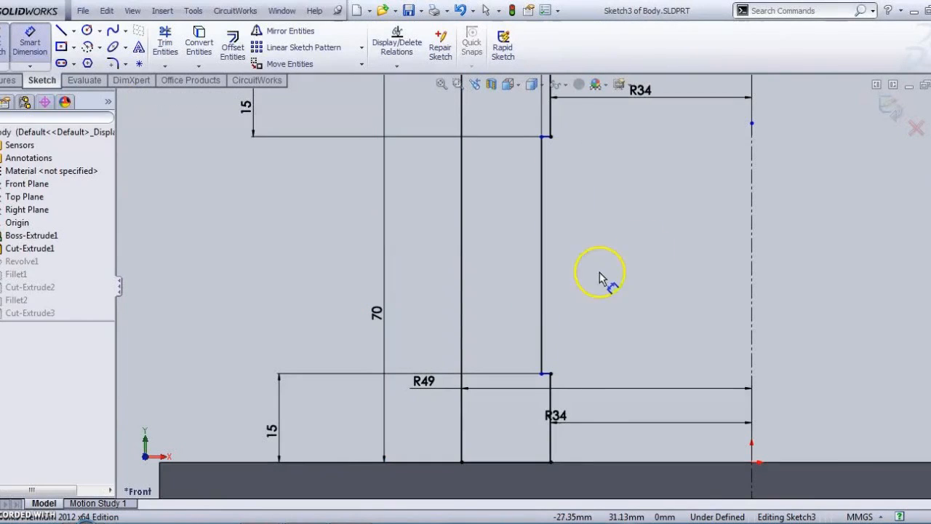
# Step: Exit the body's Sketch3 and save the Body part
pyautogui.click(888, 106)
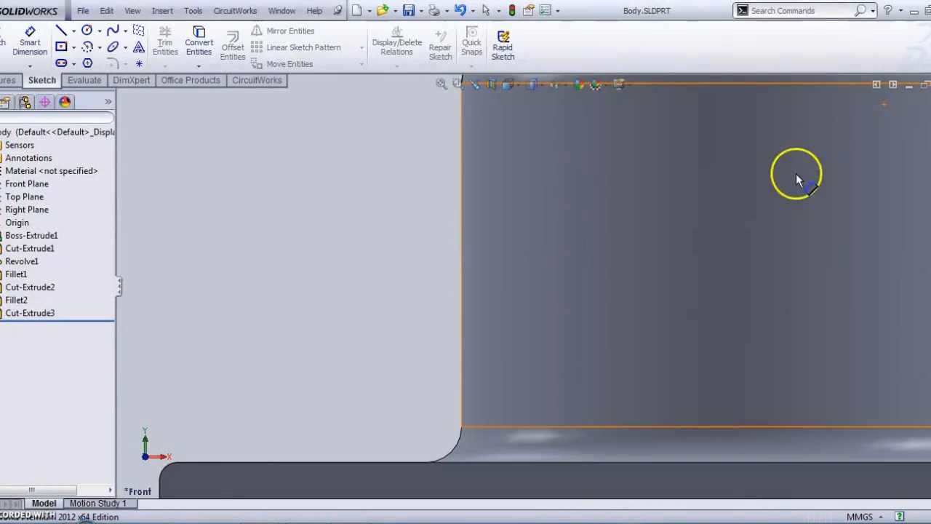
pyautogui.scroll(5, 712, 254)
pyautogui.moveTo(712, 254); pyautogui.dragTo(712, 275, button='middle')
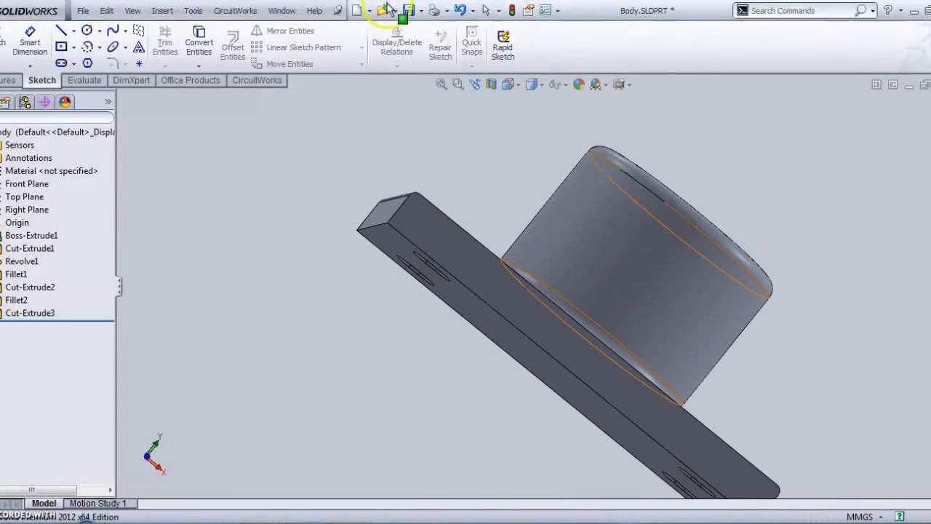
pyautogui.click(408, 12)
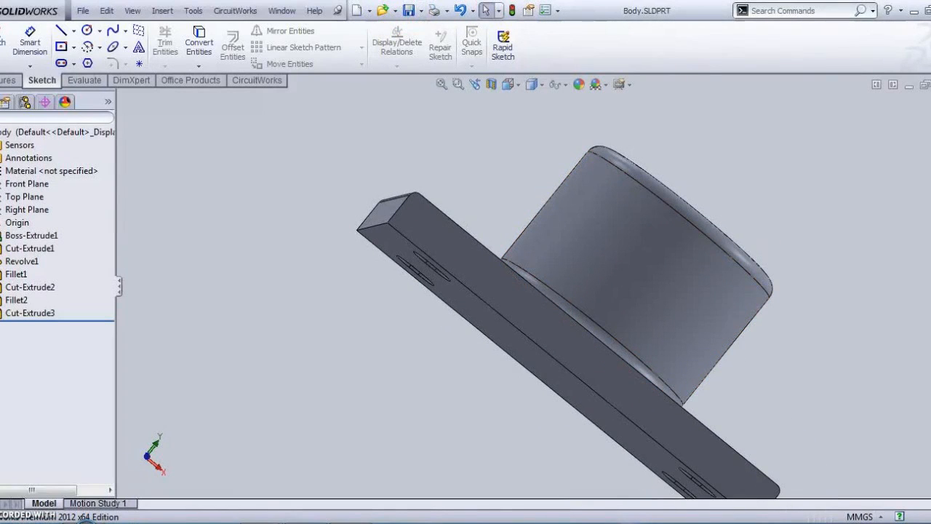
# Step: Return to Assem1 and rebuild the assembly with the changed body
pyautogui.moveTo(259, 518)
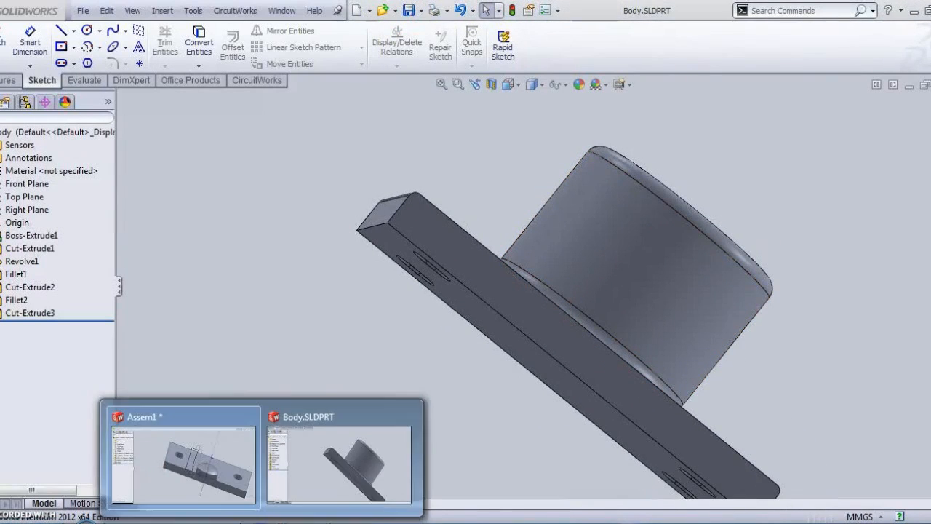
pyautogui.click(155, 480)
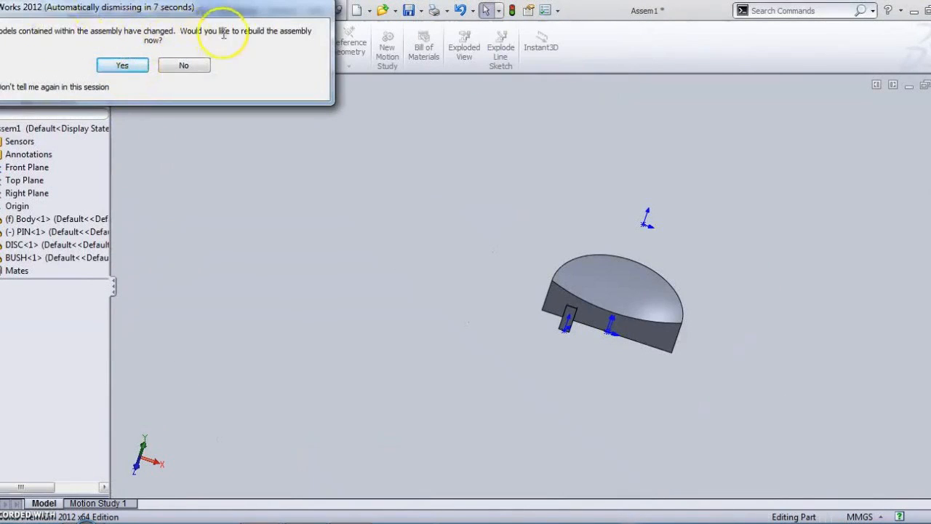
pyautogui.click(123, 65)
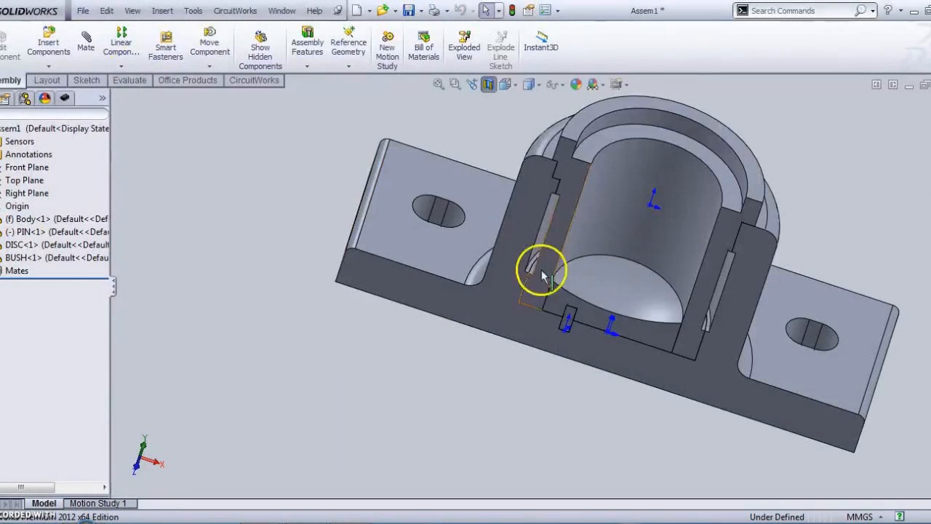
# Step: Examine in section how the bush, disc and pin seat in the body's bore and base, and turn the section view off
pyautogui.moveTo(653, 353); pyautogui.dragTo(650, 322, button='middle')
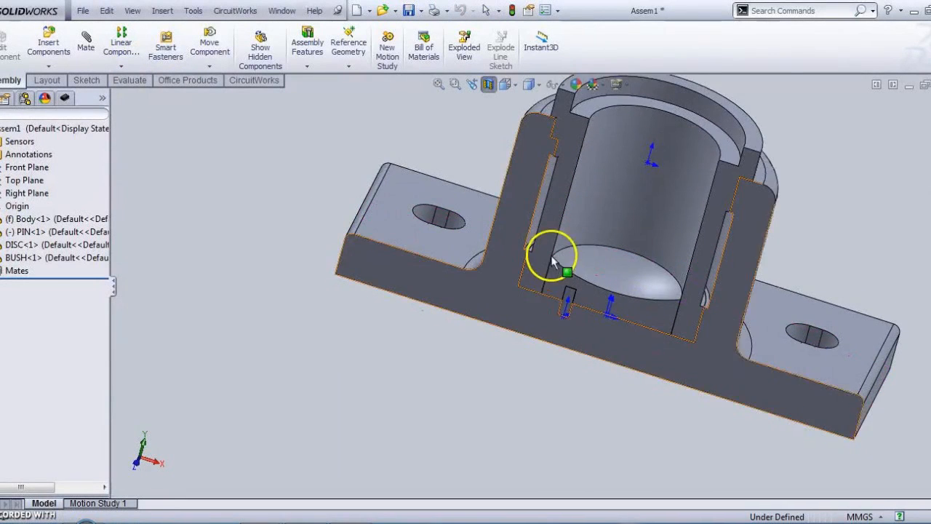
pyautogui.scroll(-6, 551, 260)
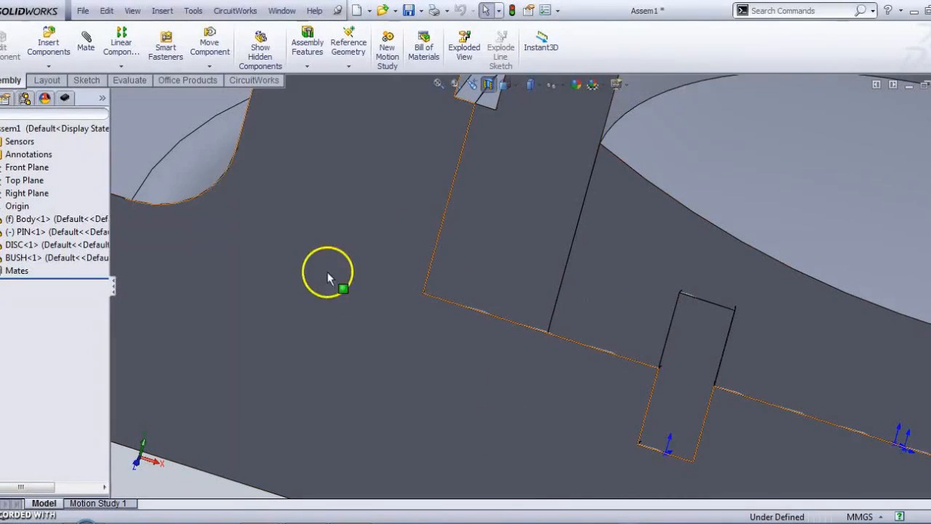
pyautogui.scroll(4, 574, 381)
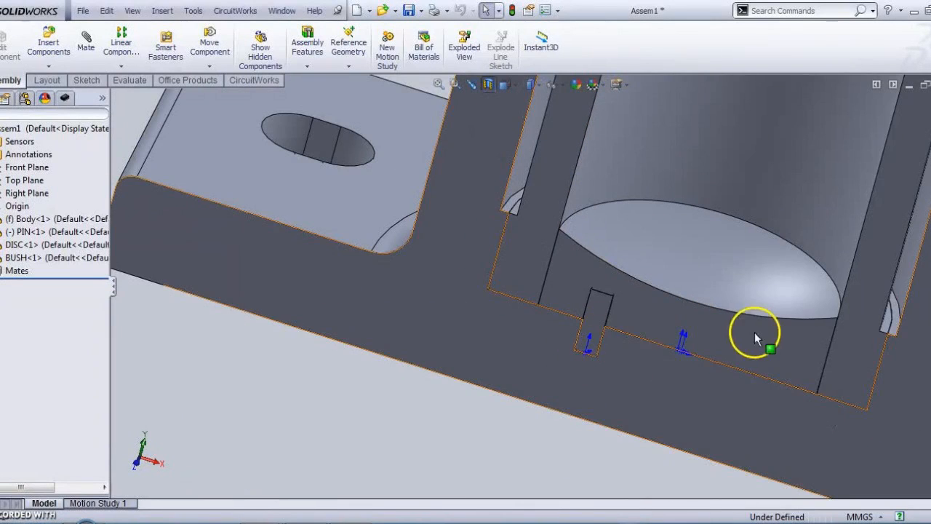
pyautogui.scroll(5, 800, 370)
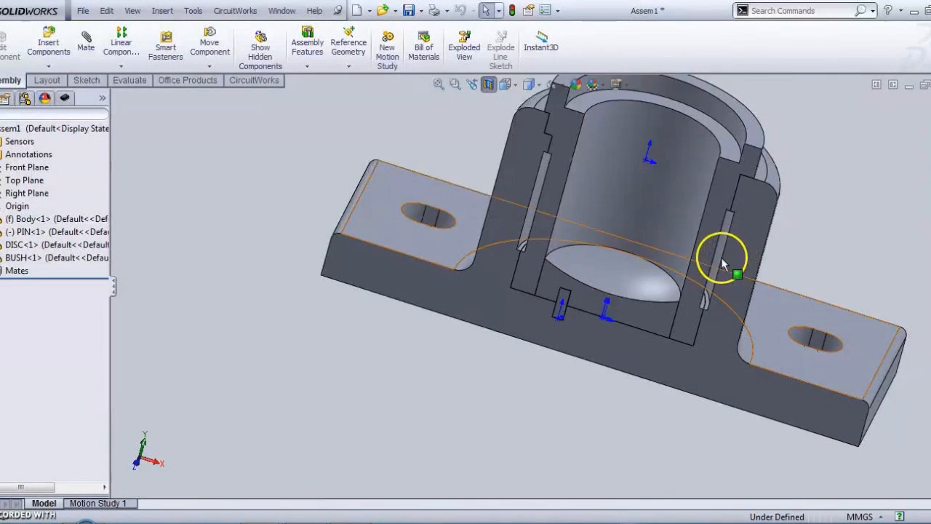
pyautogui.scroll(-2, 722, 264)
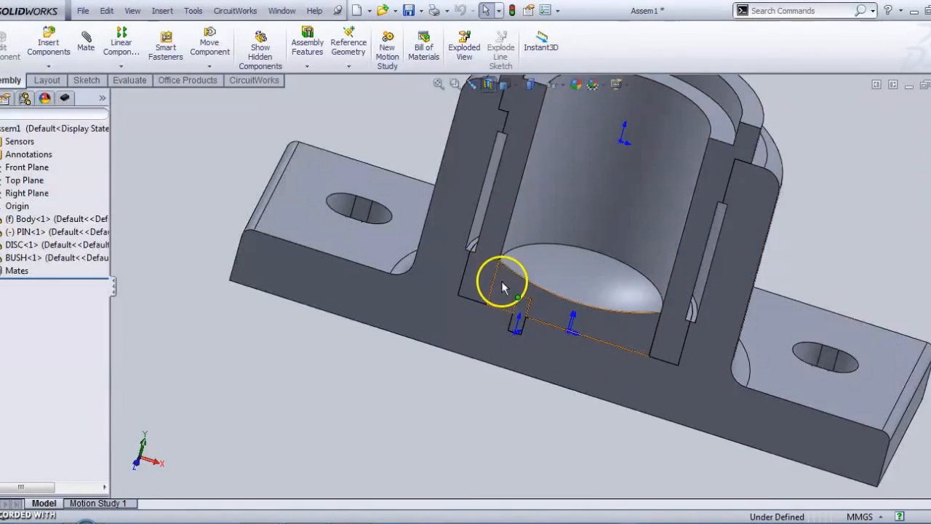
pyautogui.scroll(-6, 501, 281)
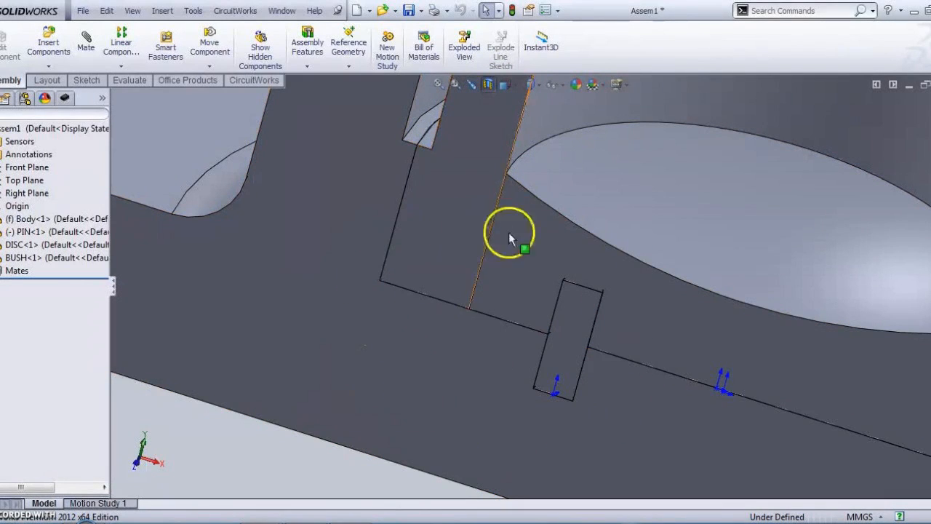
pyautogui.scroll(3, 590, 307)
pyautogui.scroll(3, 590, 305)
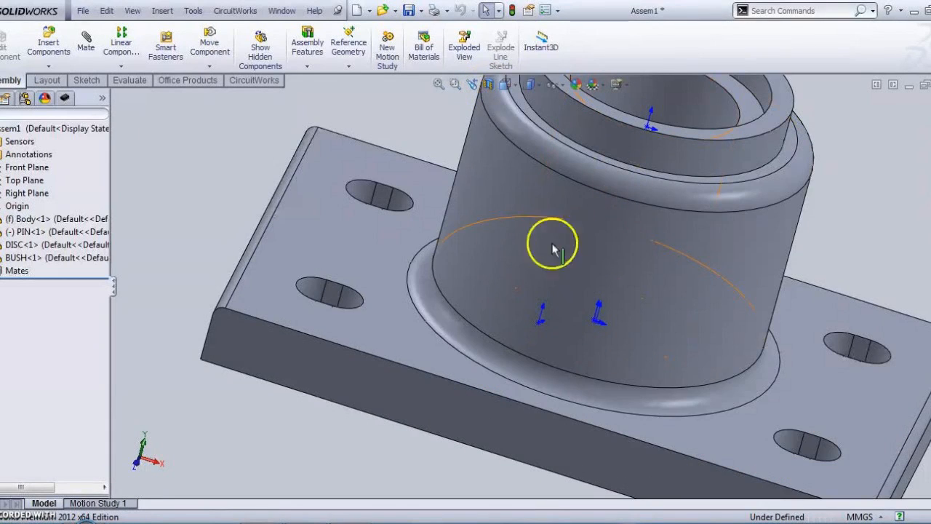
# Step: Insert the SHAFT.SLDPRT component into the assembly, placing it beside the body
pyautogui.click(49, 49)
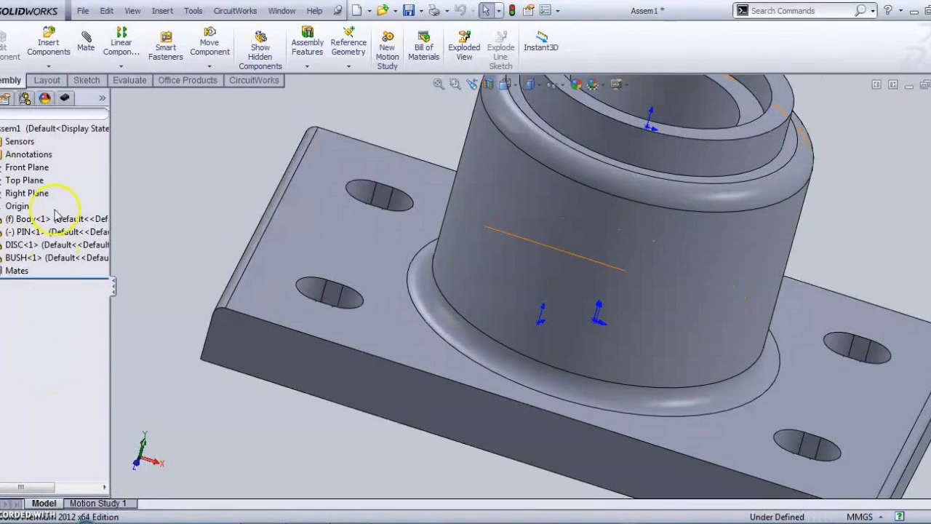
pyautogui.click(59, 47)
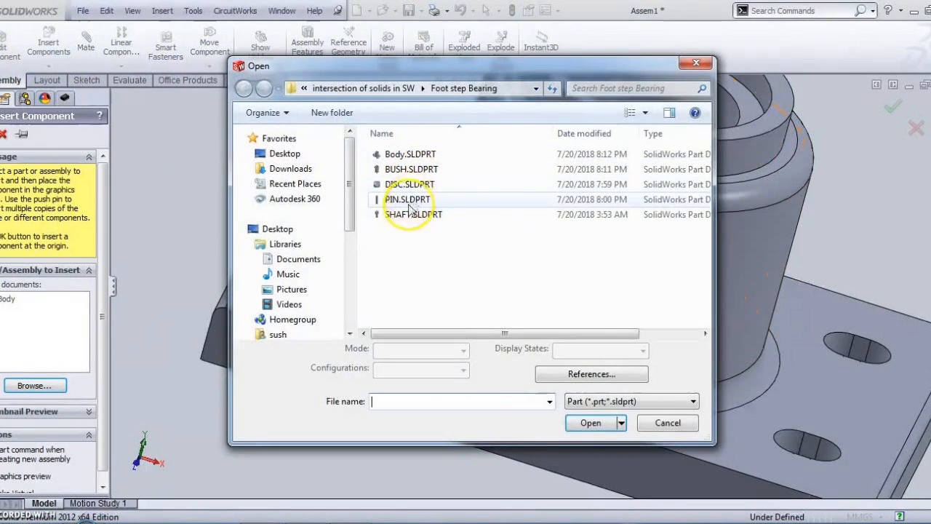
pyautogui.click(412, 215)
pyautogui.click(589, 422)
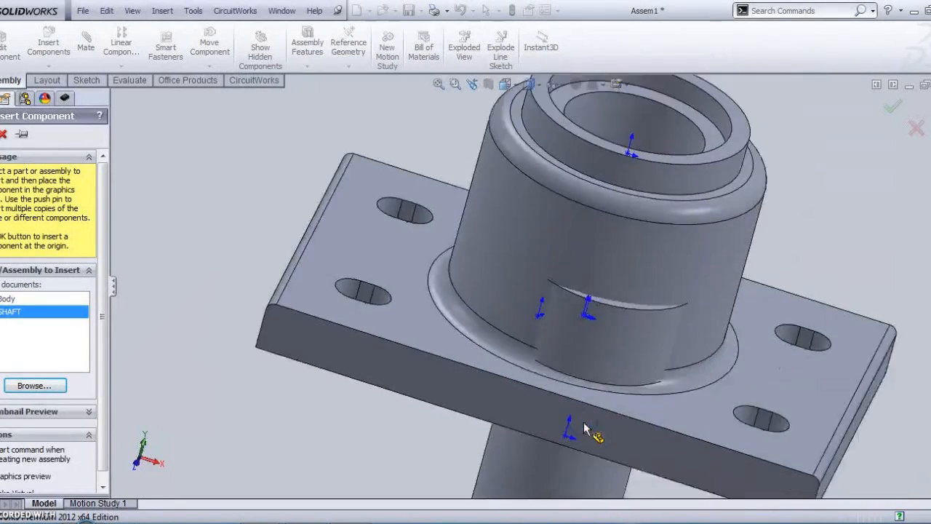
pyautogui.click(737, 214)
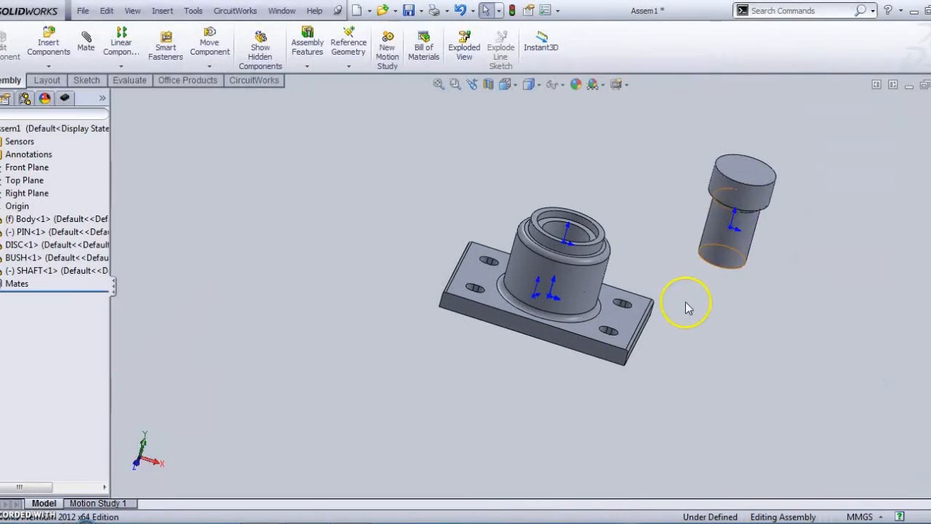
# Step: Add a concentric mate between the shaft's lower cylindrical face and the body's outer cylindrical face
pyautogui.scroll(-5, 692, 233)
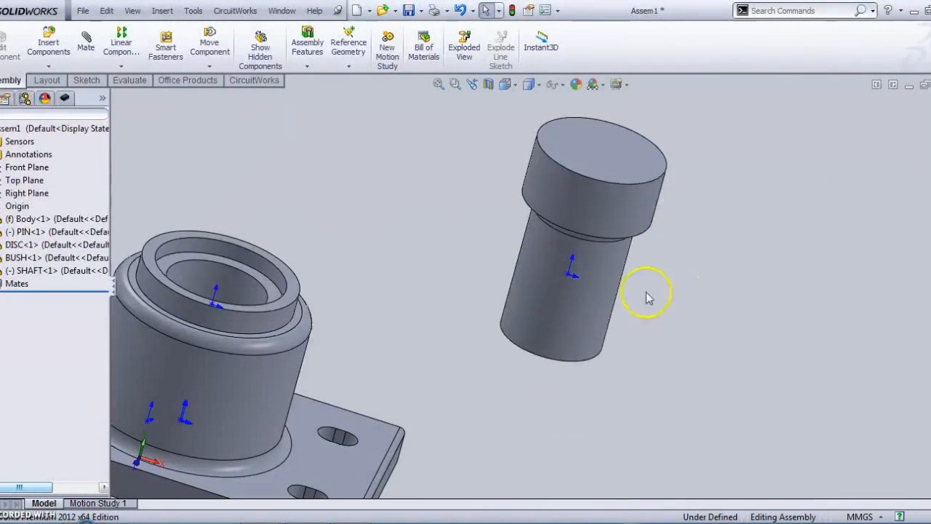
pyautogui.click(581, 319)
pyautogui.scroll(5, 325, 331)
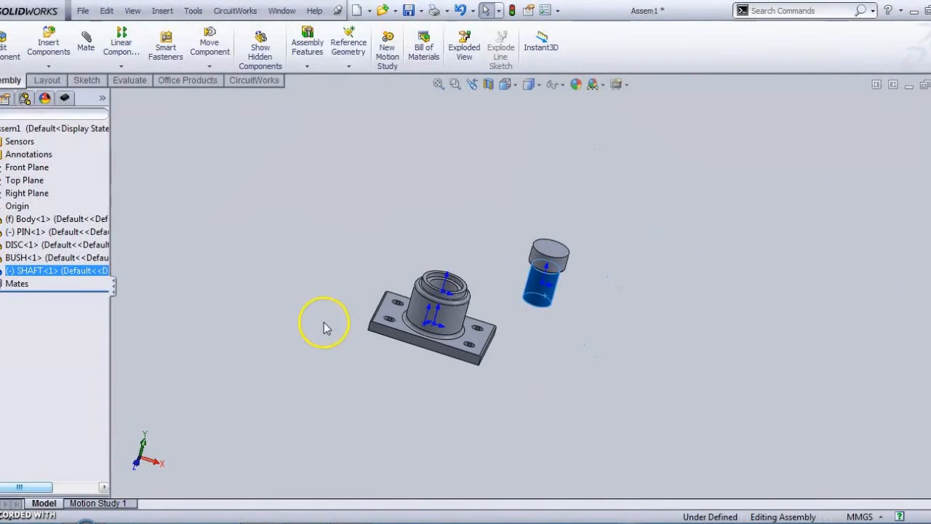
pyautogui.scroll(-5, 440, 291)
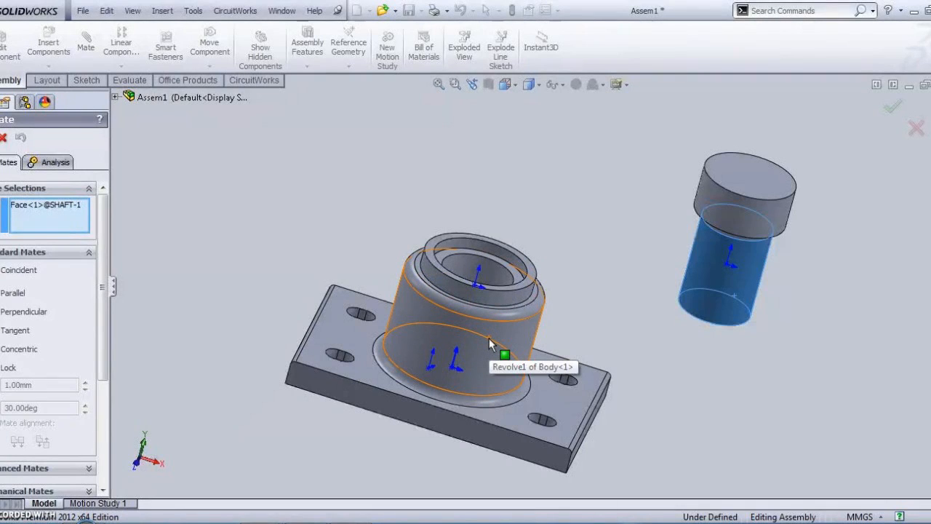
pyautogui.click(499, 391)
pyautogui.click(499, 392)
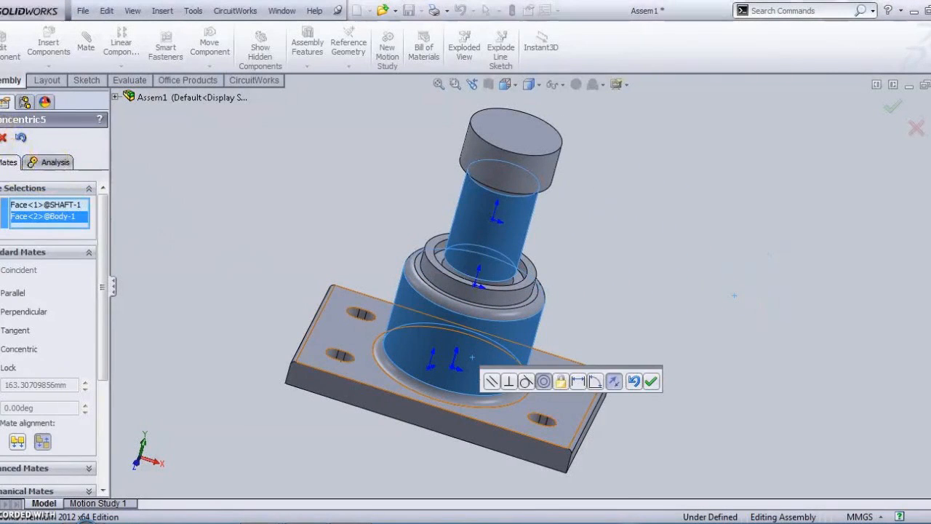
pyautogui.click(316, 214)
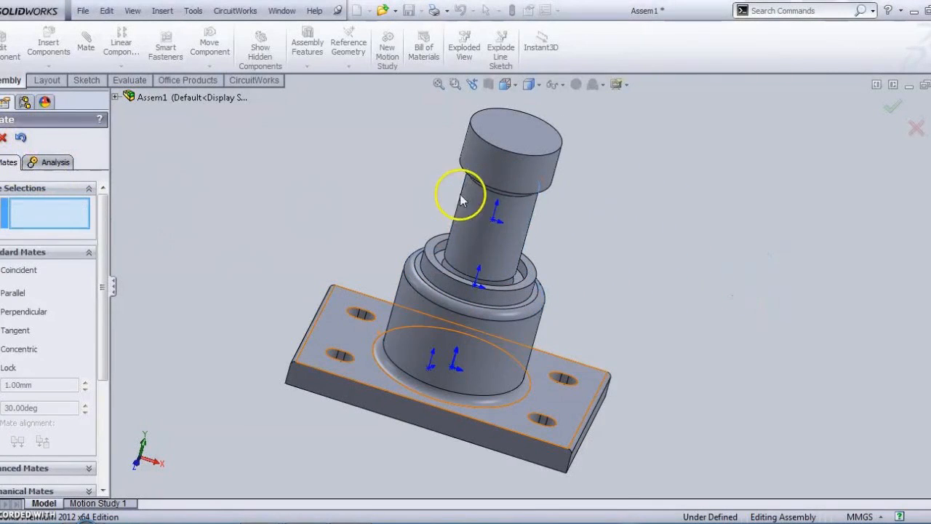
# Step: Pull the shaft clear of the body and add a concentric mate between its bottom end face and the disc's upper face inside the bush
pyautogui.scroll(-3, 508, 185)
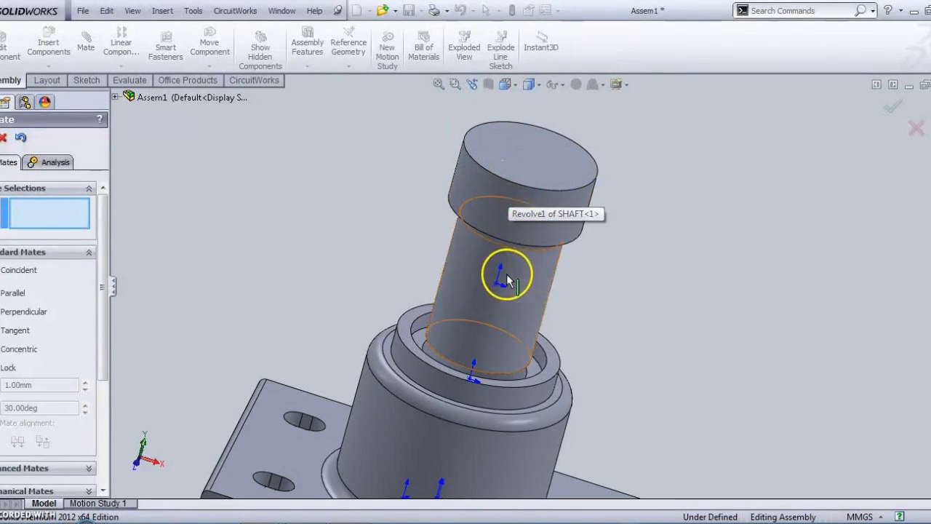
pyautogui.scroll(4, 506, 275)
pyautogui.moveTo(509, 276); pyautogui.dragTo(587, 284)
pyautogui.moveTo(588, 285); pyautogui.dragTo(559, 214, button='middle')
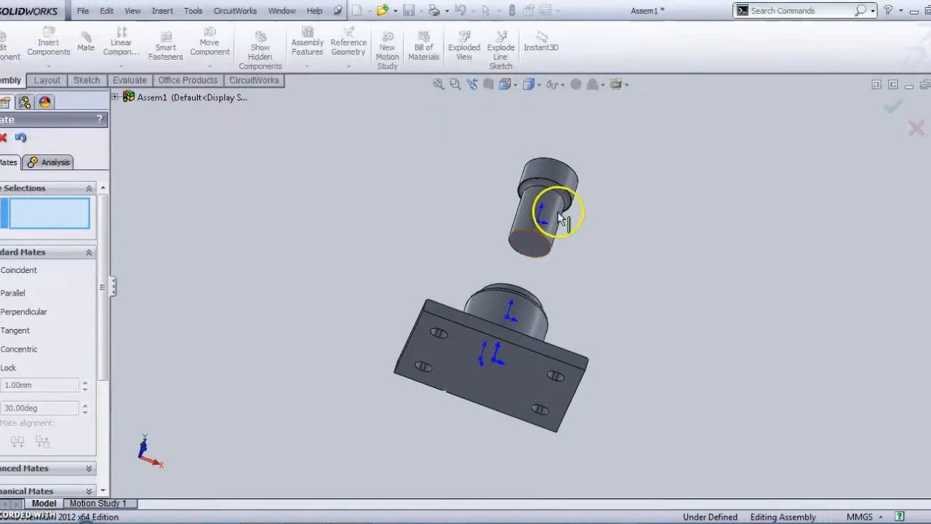
pyautogui.click(526, 245)
pyautogui.moveTo(572, 270); pyautogui.dragTo(527, 485, button='middle')
pyautogui.scroll(-5, 502, 320)
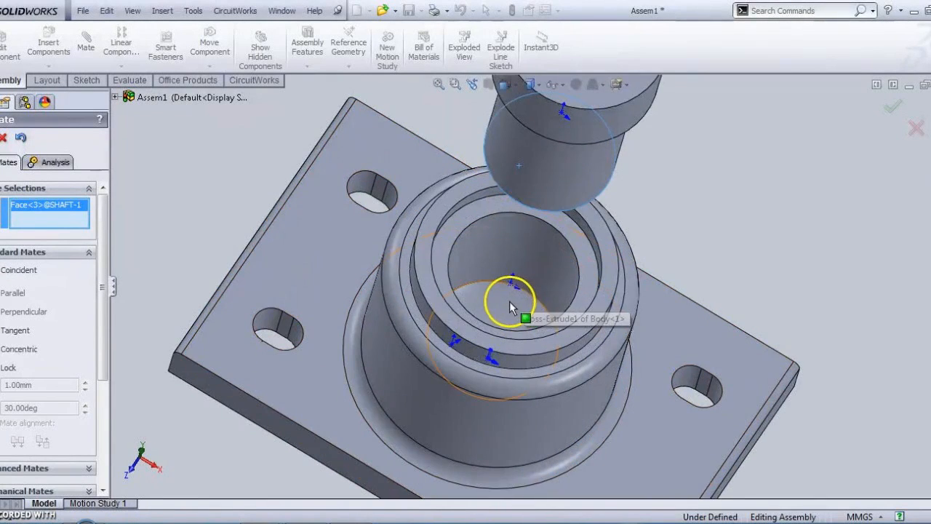
pyautogui.click(506, 301)
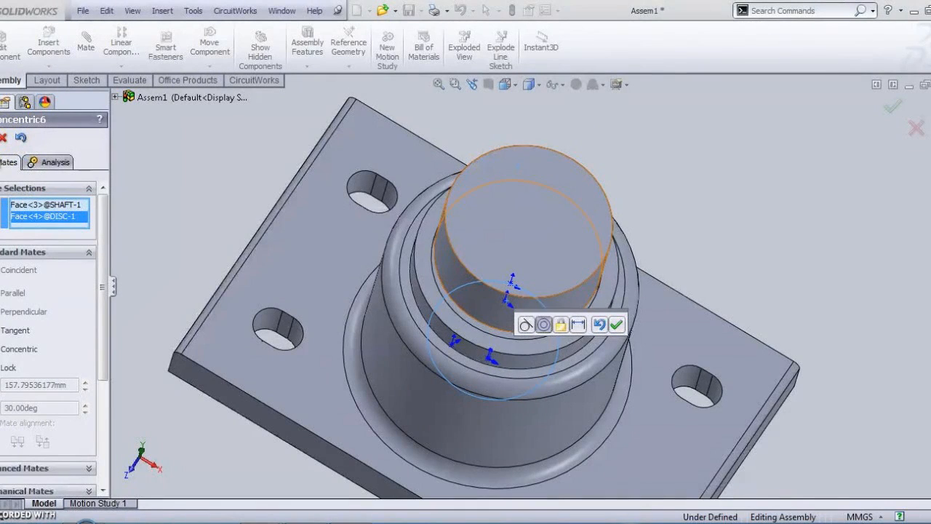
pyautogui.click(616, 324)
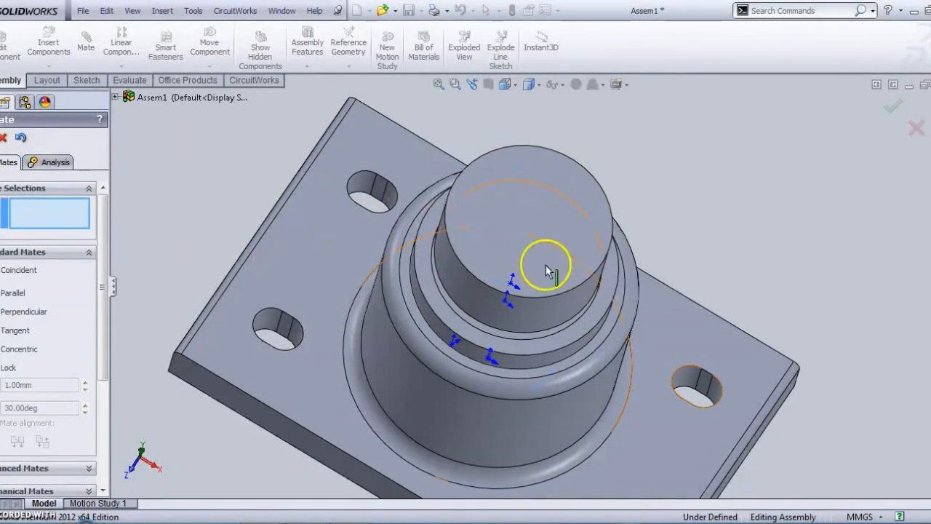
pyautogui.scroll(2, 611, 265)
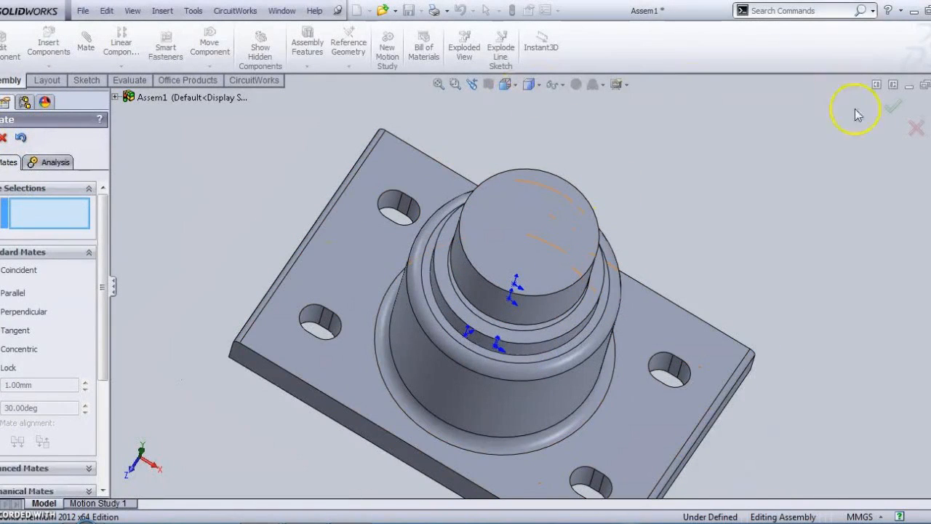